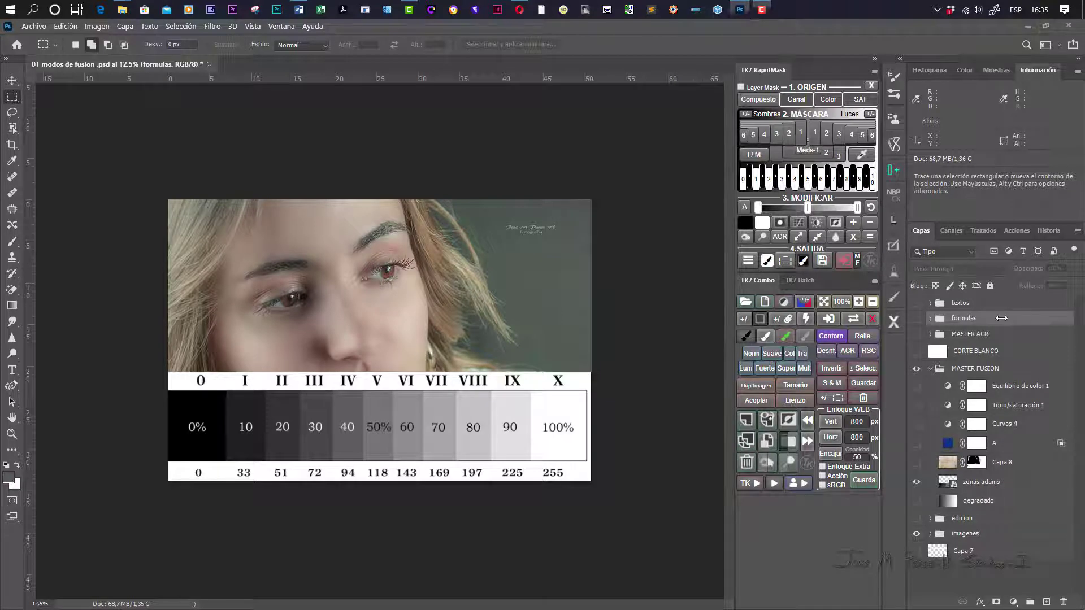
Show the formulas group and look through its list of blending modes
click(919, 319)
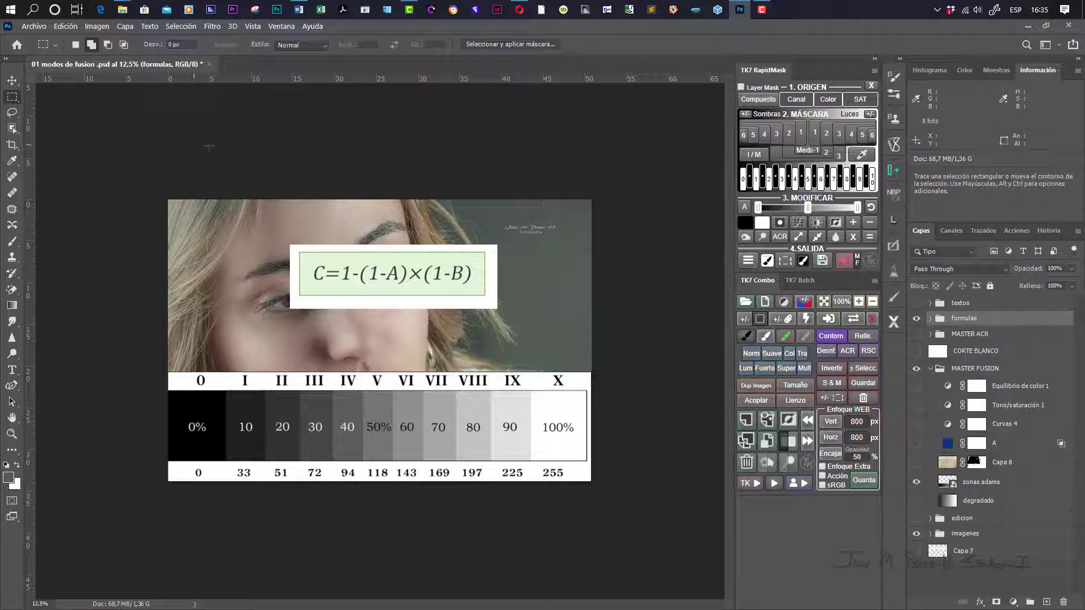
click(961, 270)
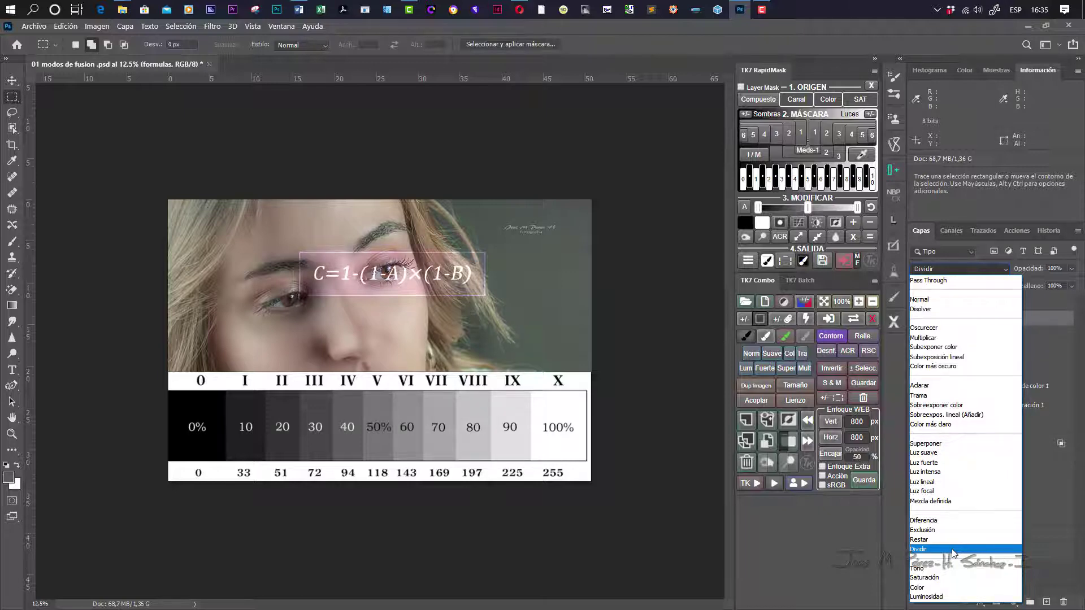
click(625, 141)
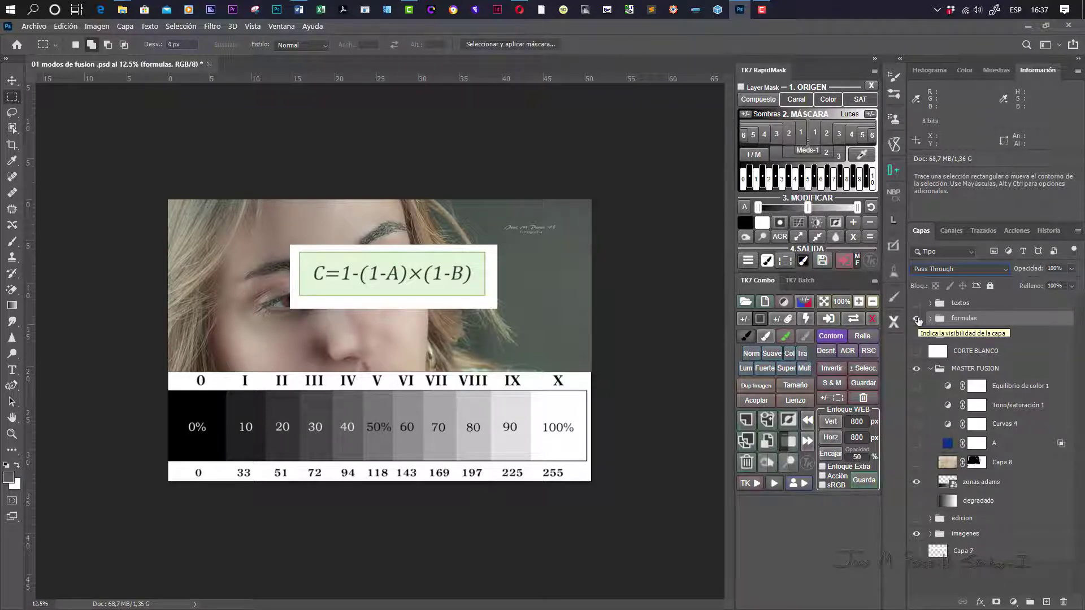
Show layer A and raise its opacity to 100%
click(917, 444)
click(1022, 448)
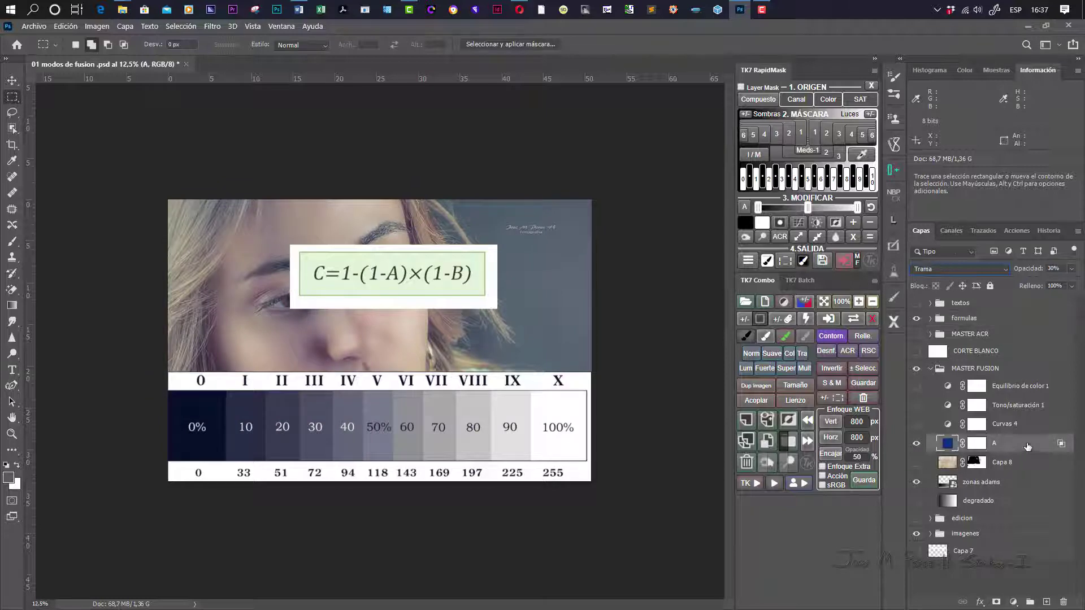
click(1072, 269)
drag(1035, 284, 1080, 287)
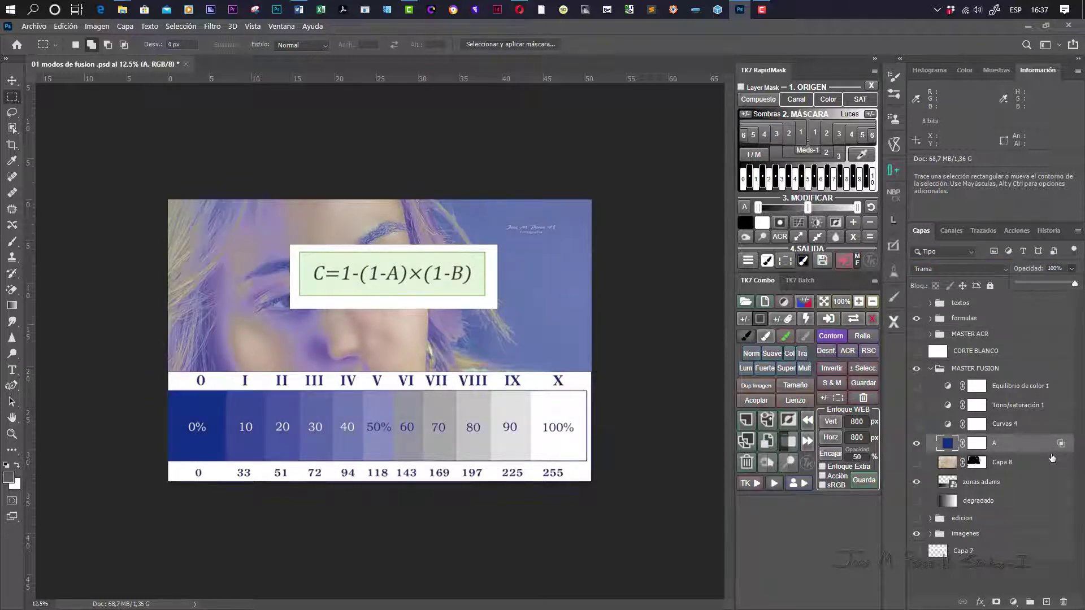
Reset layer A's Blend If highlight sliders for the underlying layer to 255
click(1061, 444)
click(805, 303)
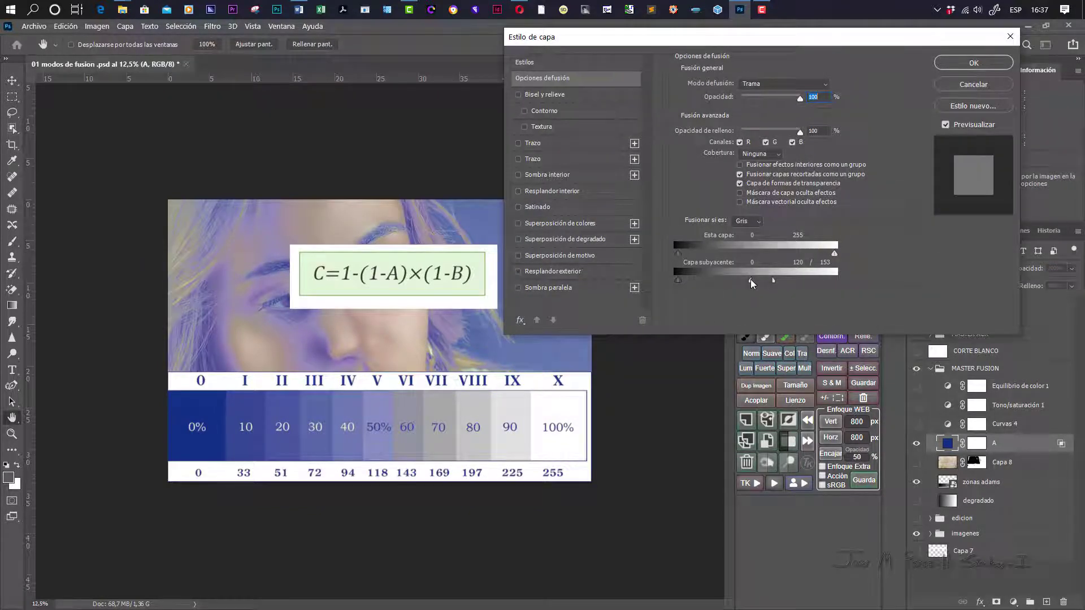
drag(813, 280, 855, 276)
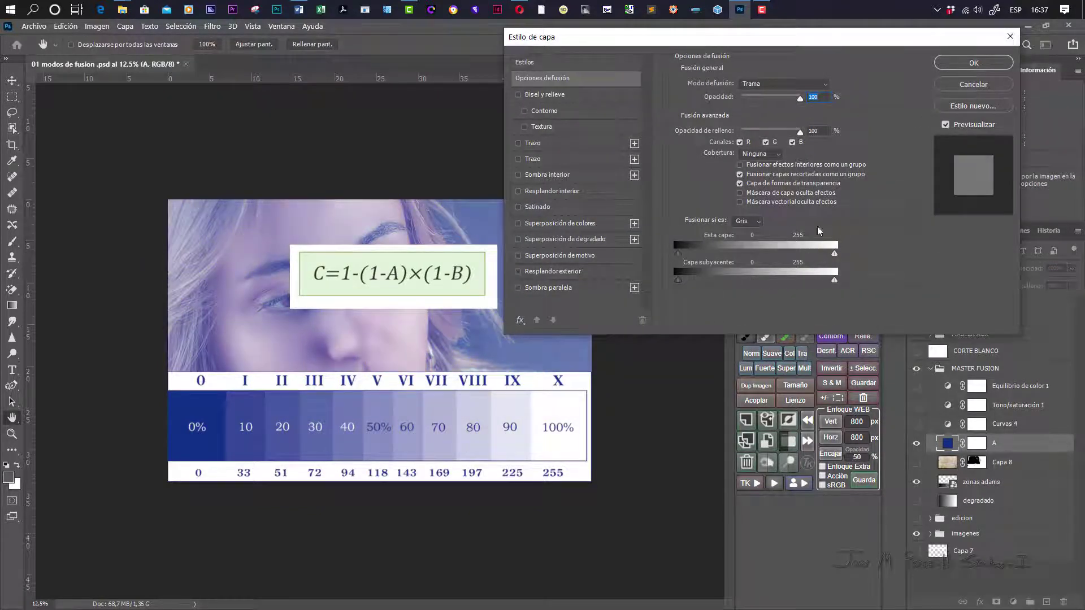
click(973, 63)
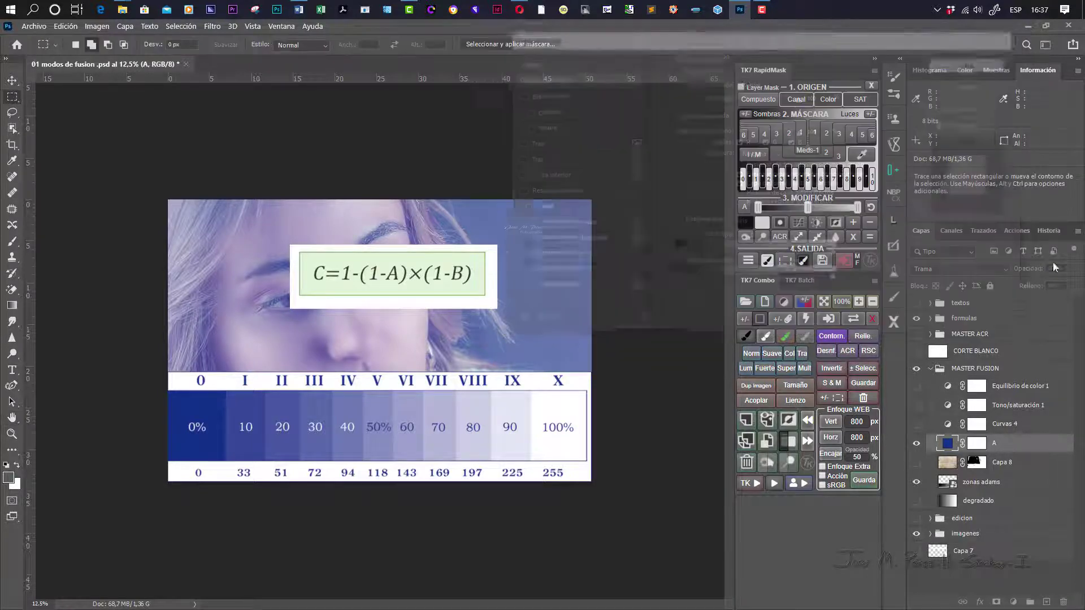
Set layer A's solid colour to white (ffffff) after testing black (000000), and hide the formulas group
double_click(947, 444)
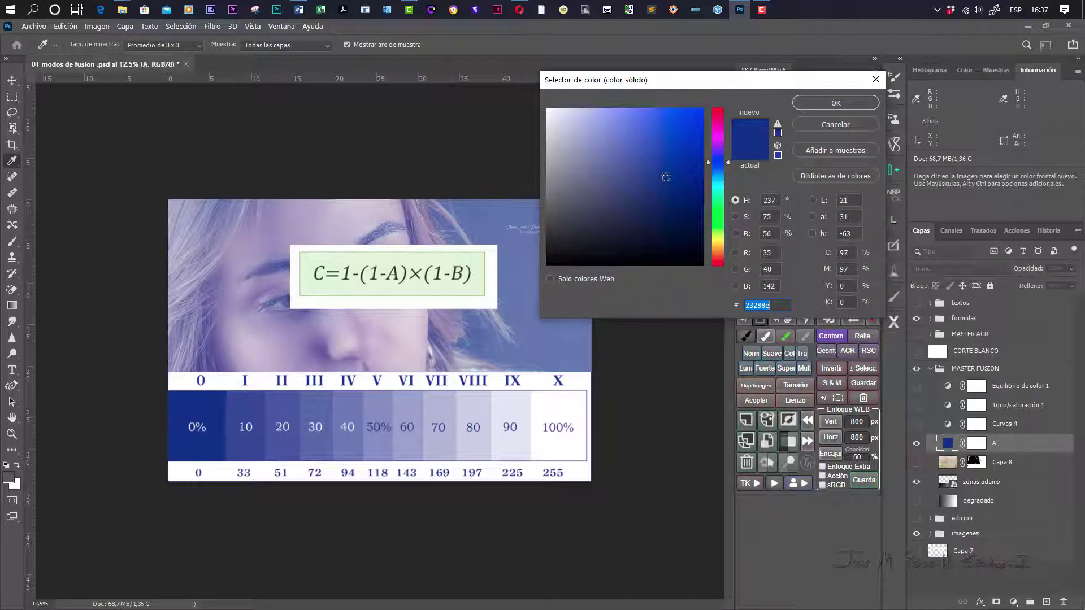
mouse_move(665, 178)
mouse_down()
mouse_move(534, 101)
mouse_move(534, 282)
mouse_up()
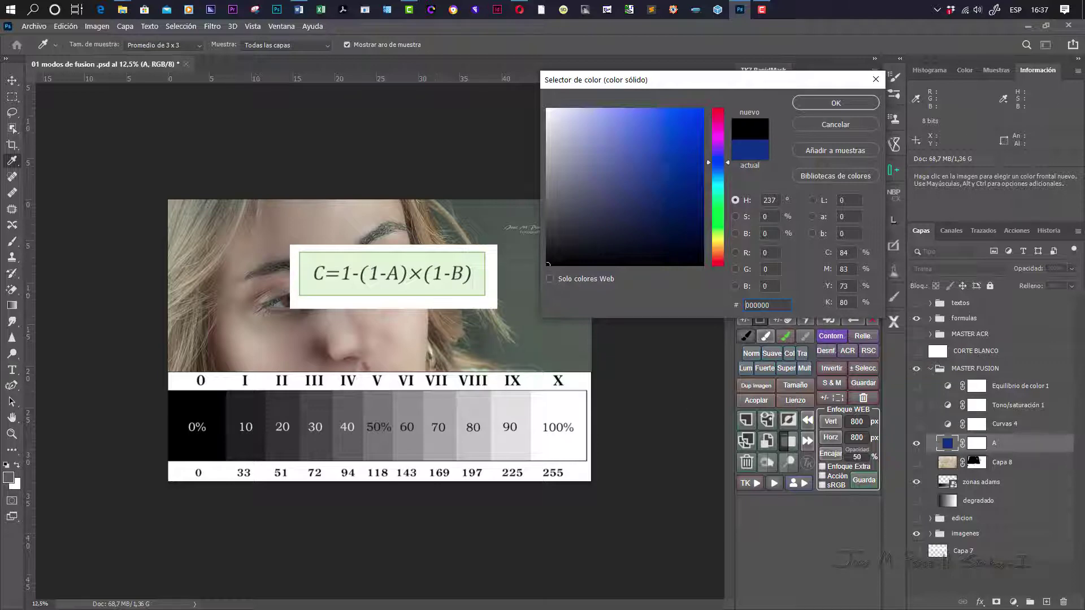
click(548, 256)
drag(548, 256, 544, 105)
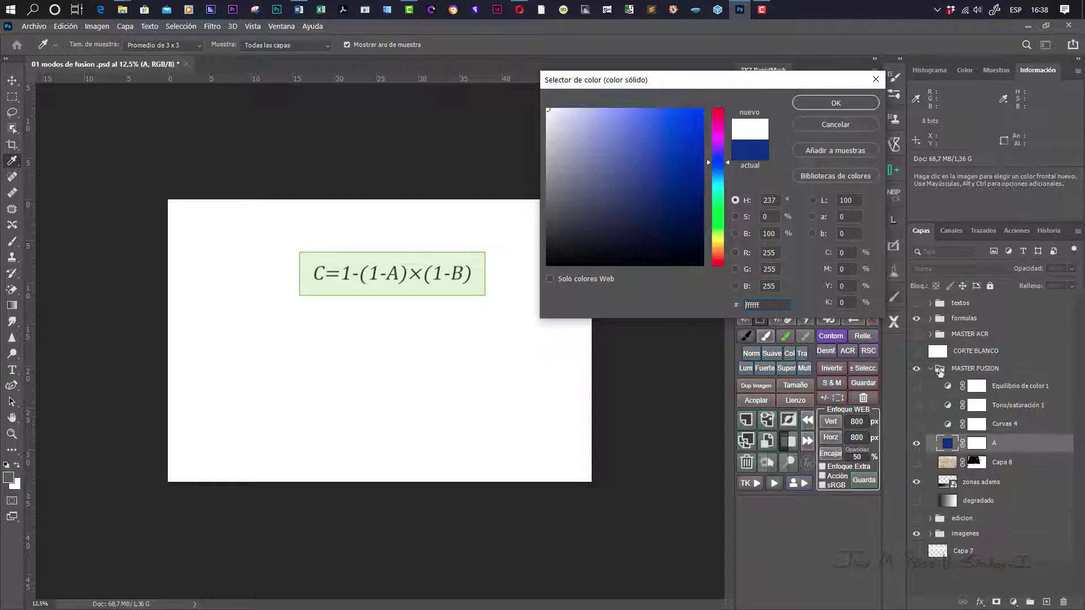
click(836, 101)
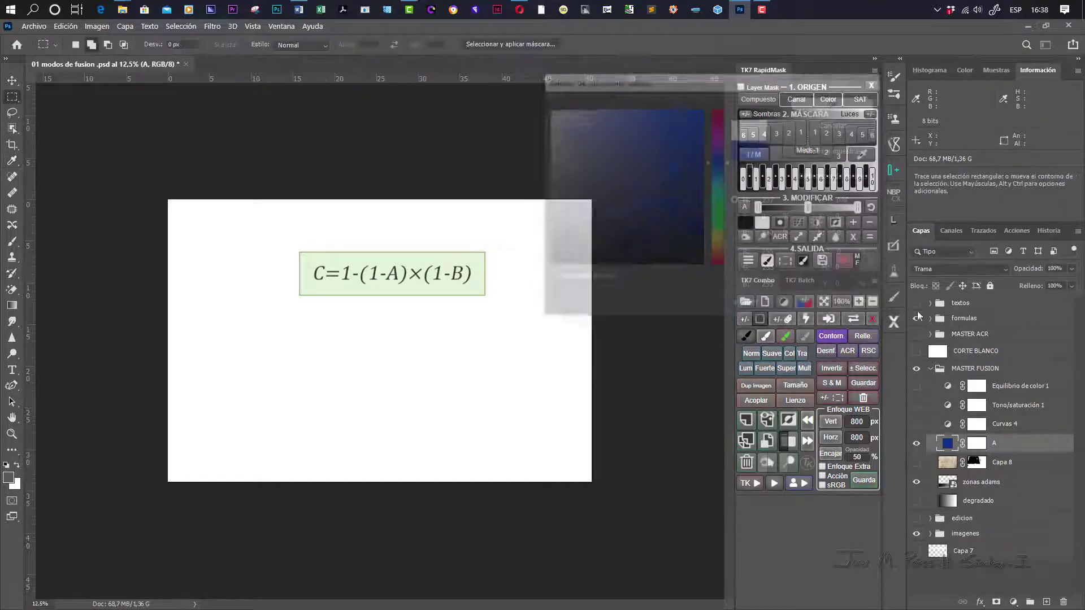
click(917, 320)
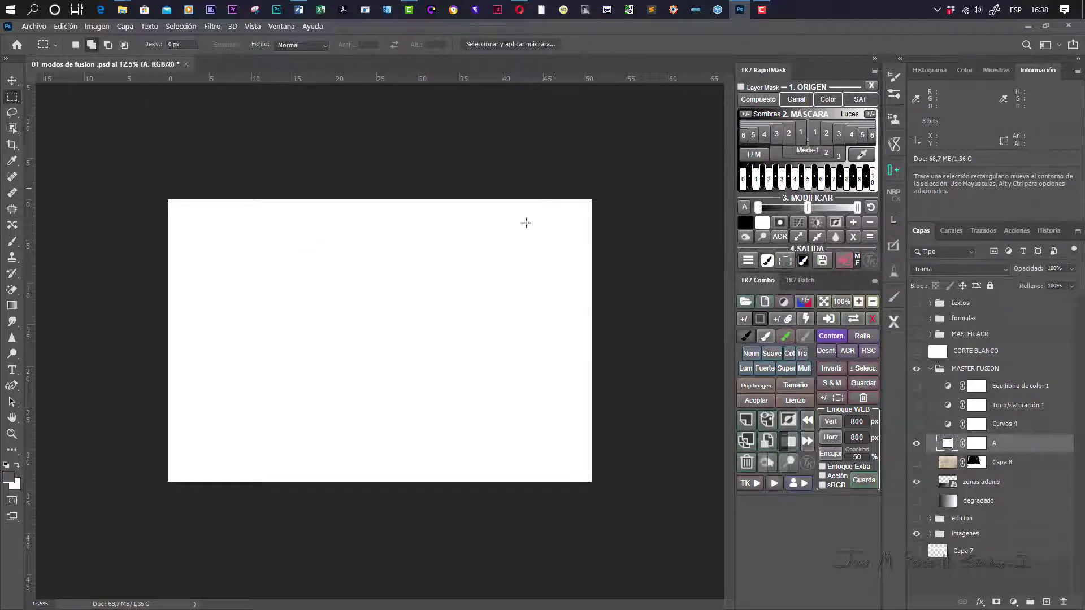
Preview layer A's solid colour in red (ff0101), green (49ff01) and orange (ffb401), and apply dark brown (493e24)
double_click(947, 443)
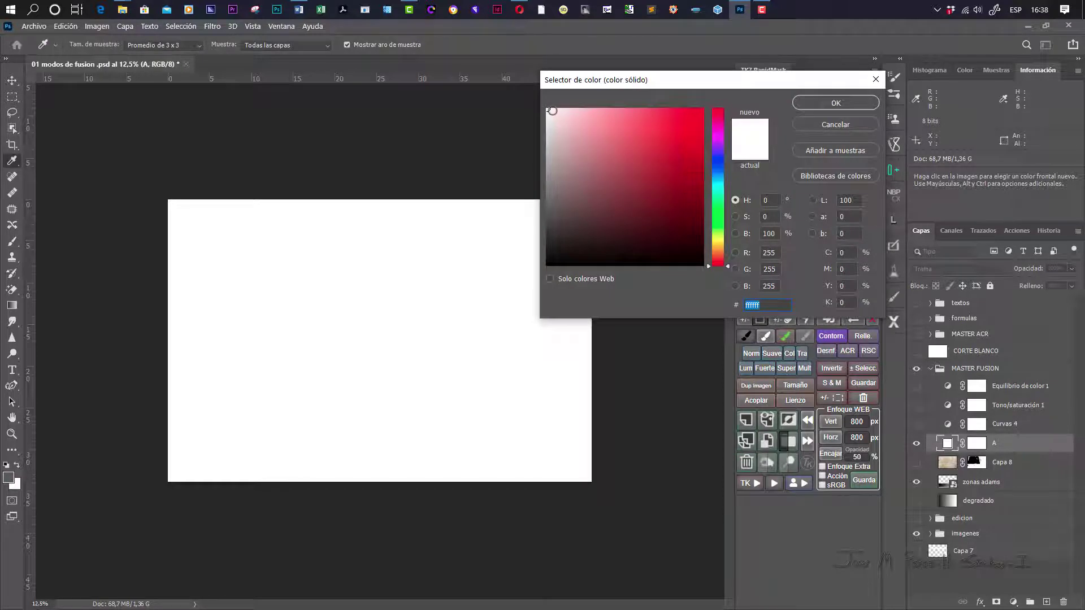
click(548, 111)
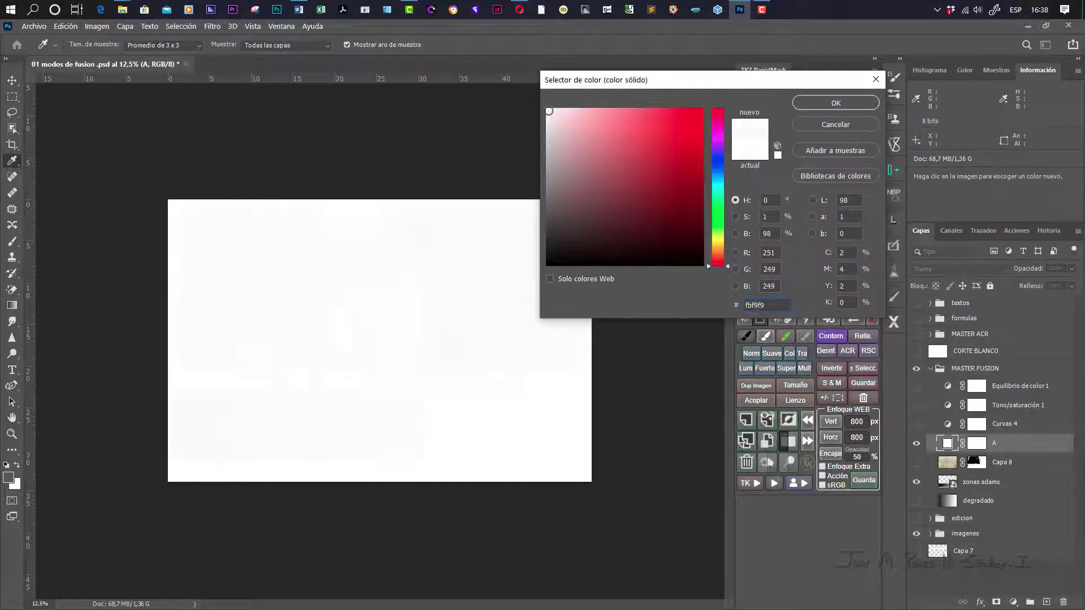
drag(548, 111, 704, 107)
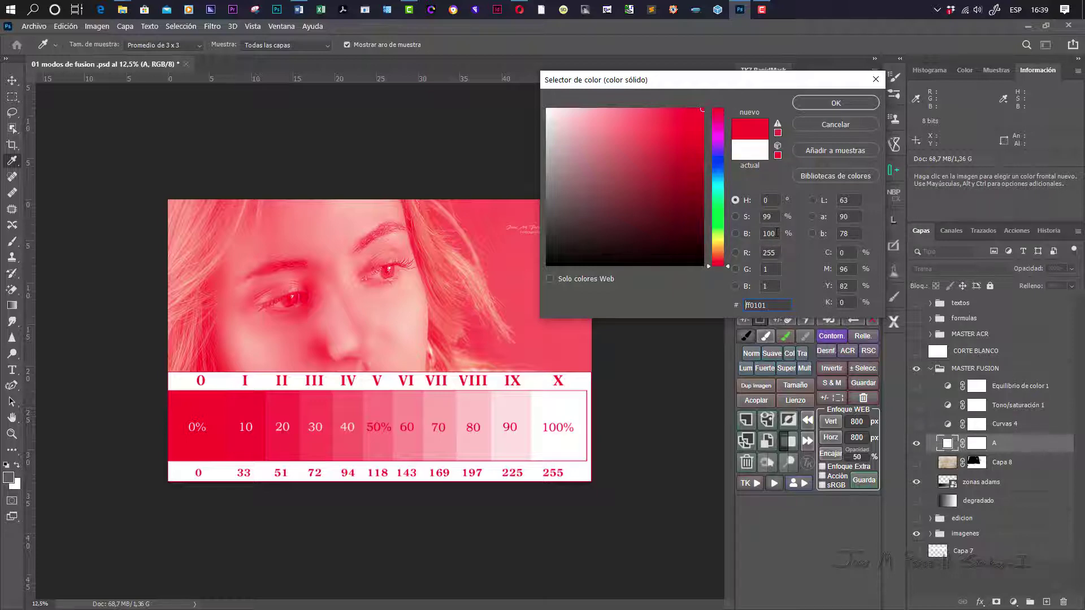
drag(707, 266, 715, 221)
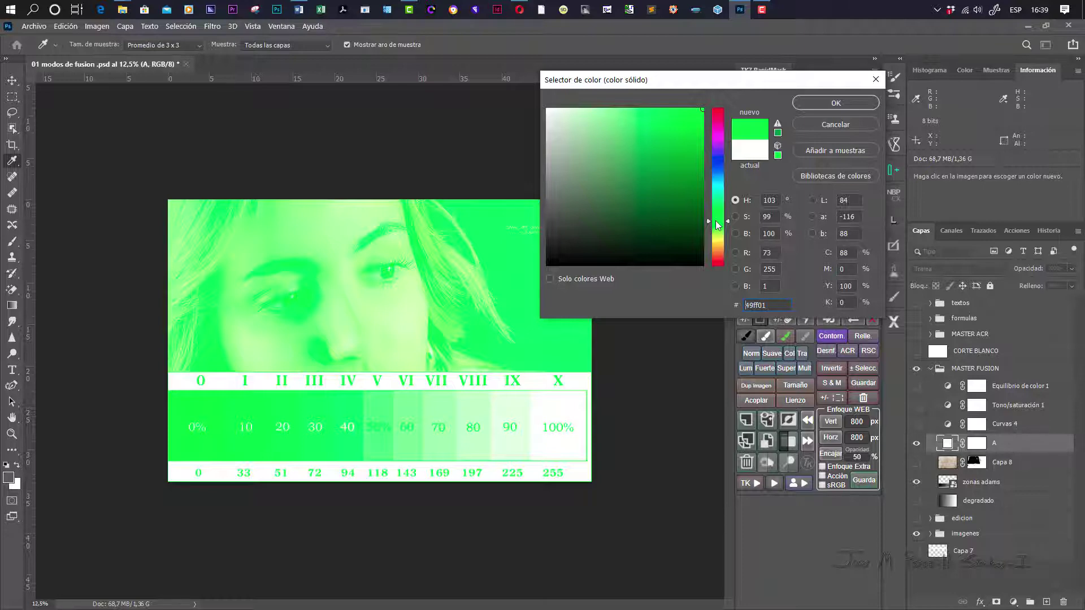
drag(715, 220, 720, 248)
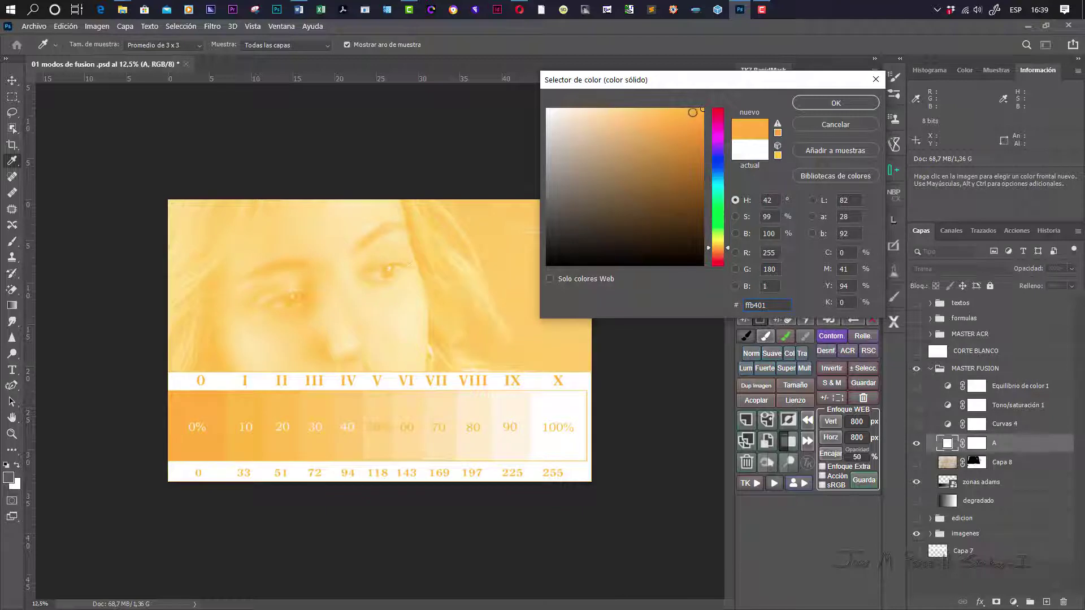
click(619, 109)
drag(620, 109, 626, 221)
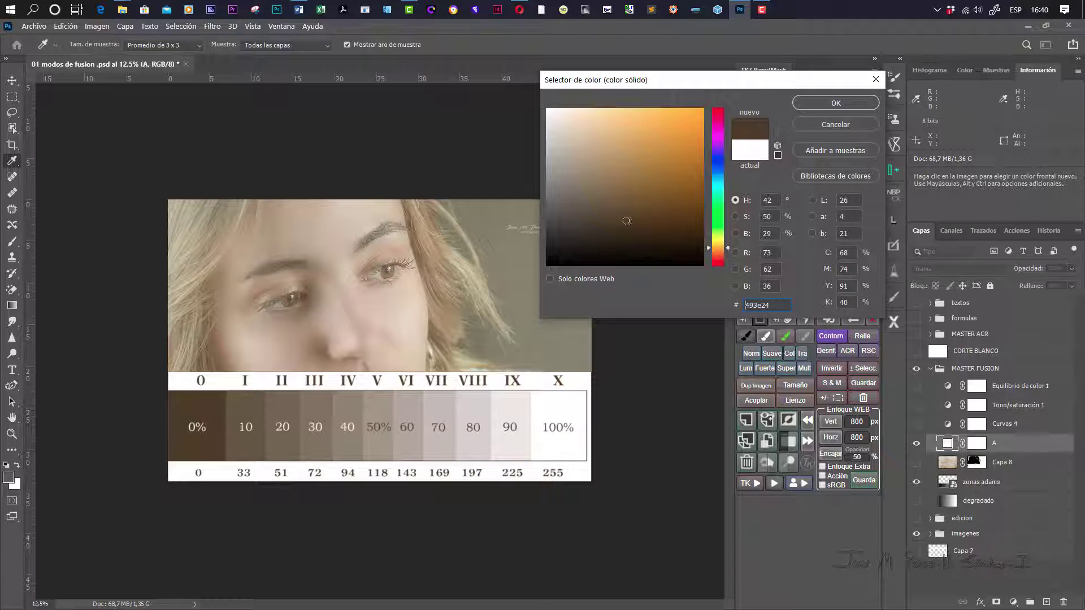
click(844, 106)
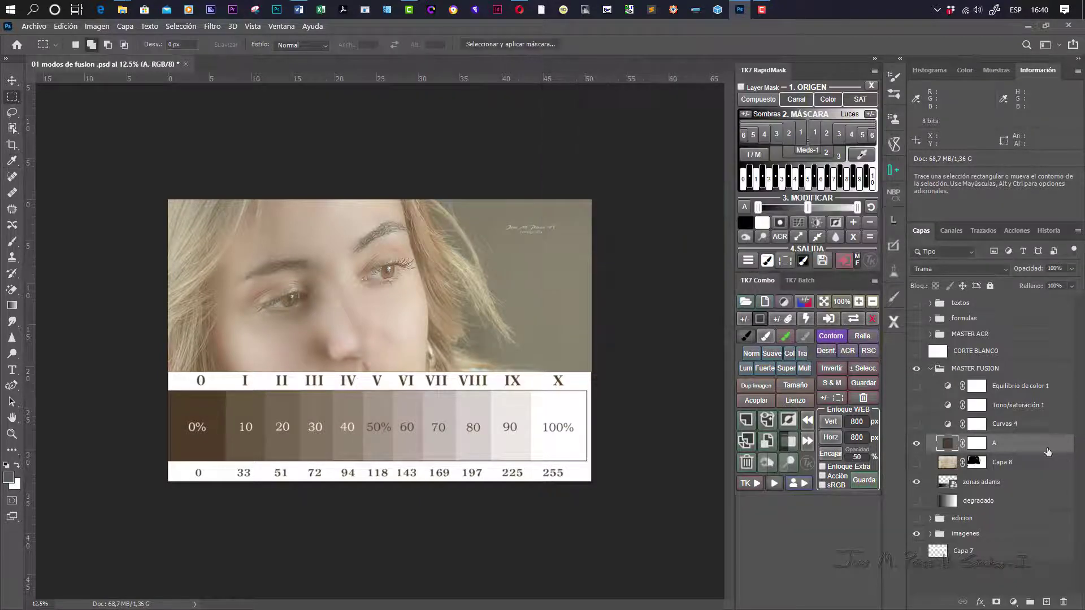
Lower layer A's opacity to 43% and toggle its visibility to compare the image with and without it
click(1071, 268)
drag(1070, 281, 1043, 281)
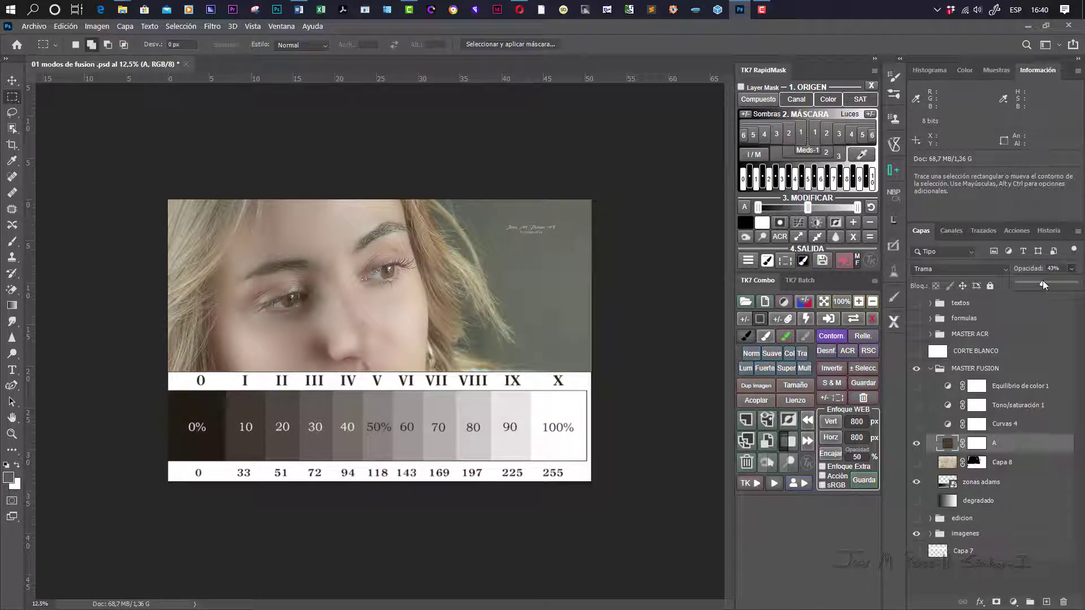
click(917, 445)
click(917, 445)
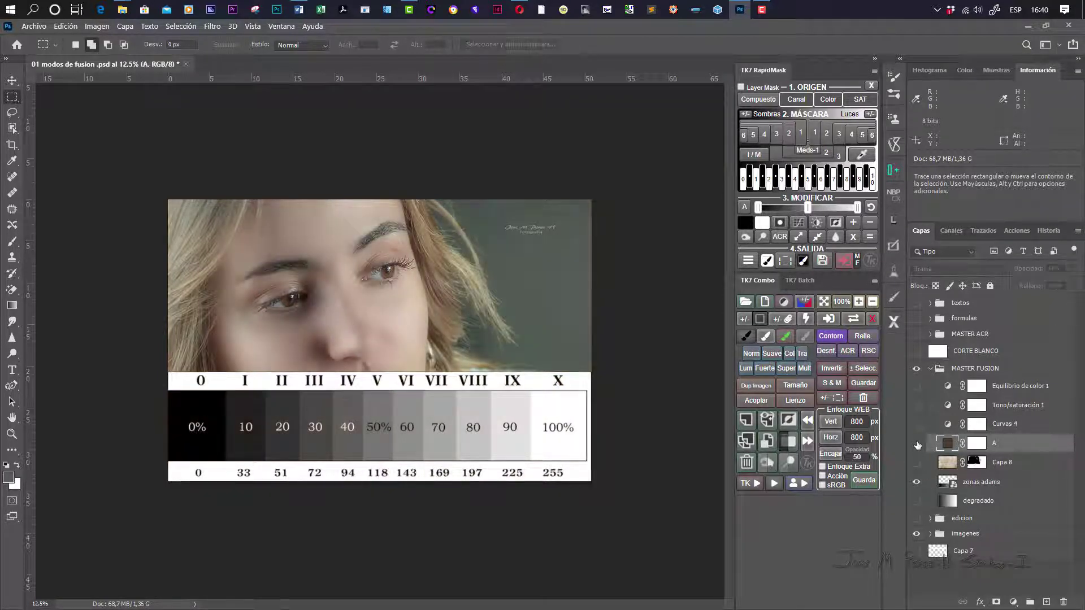
click(917, 445)
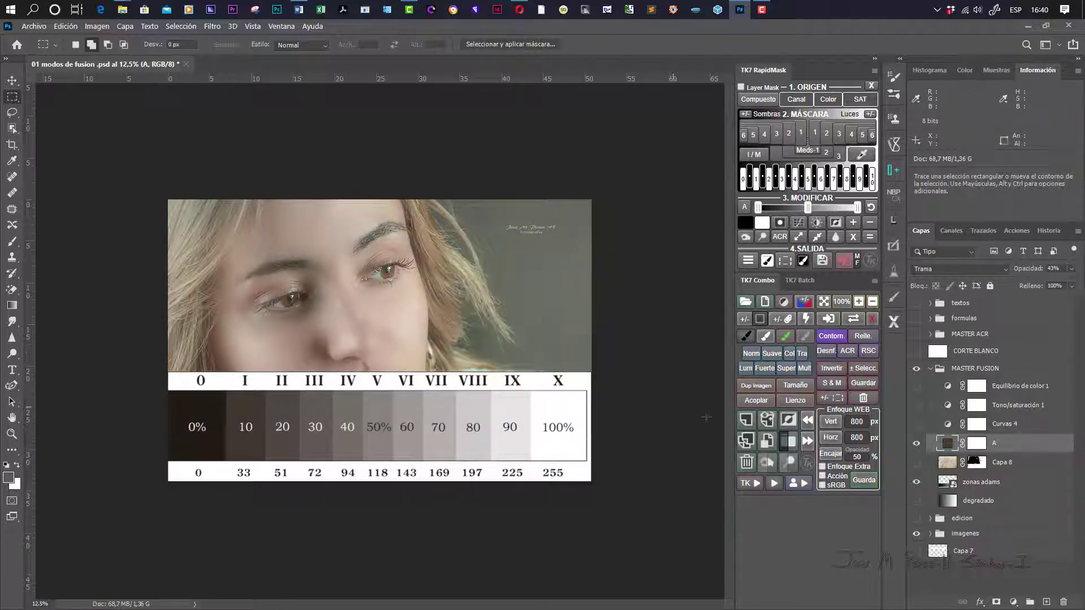
click(916, 445)
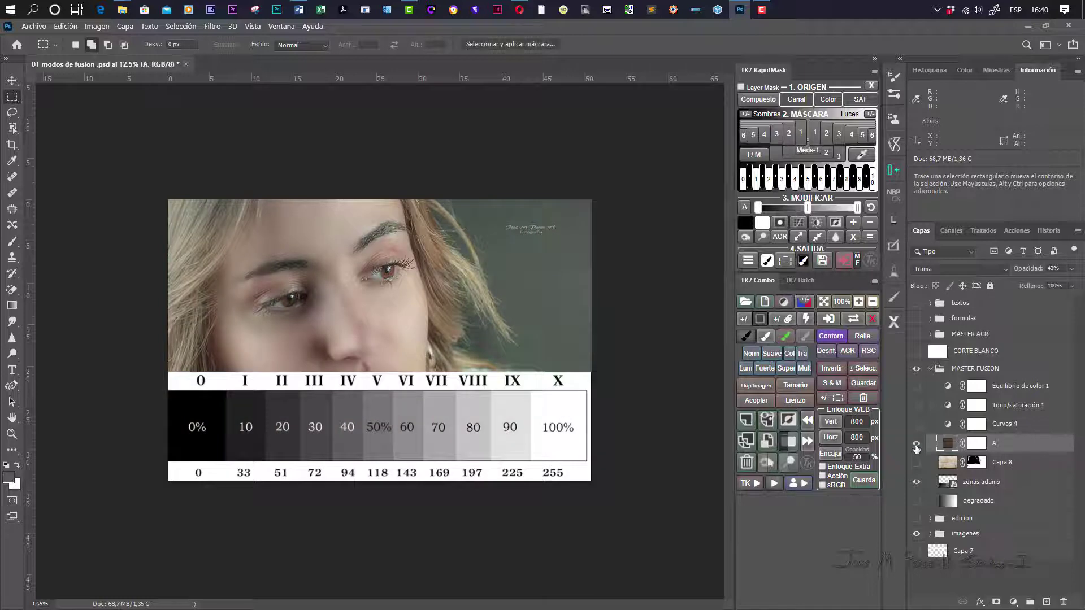
click(916, 448)
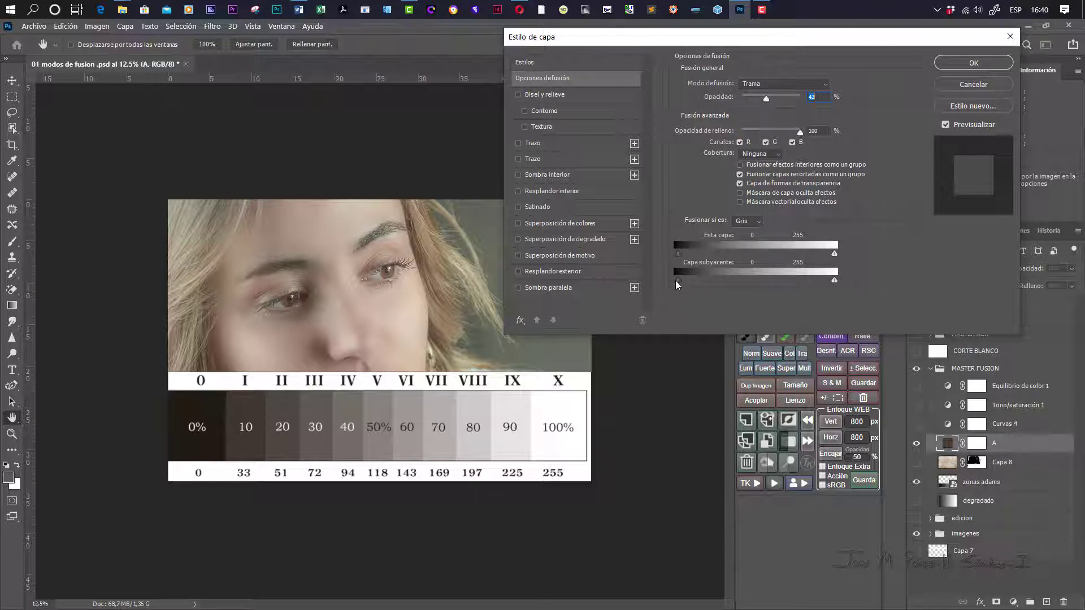
Split layer A's Blend If shadow slider for the underlying layer at about 130 / 145 and compare with the layer hidden
drag(677, 280, 778, 279)
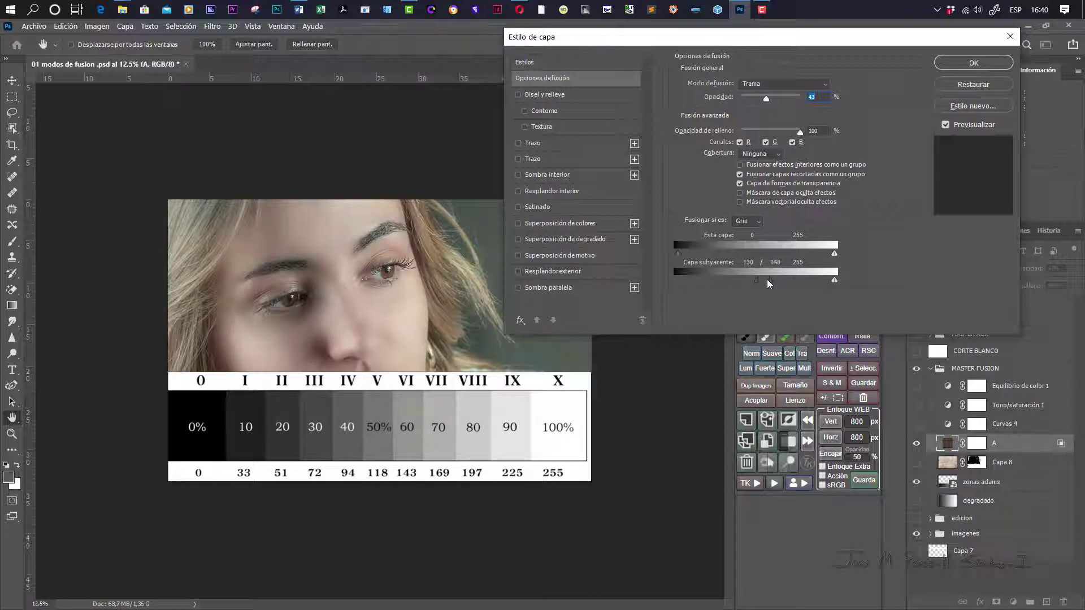
click(958, 64)
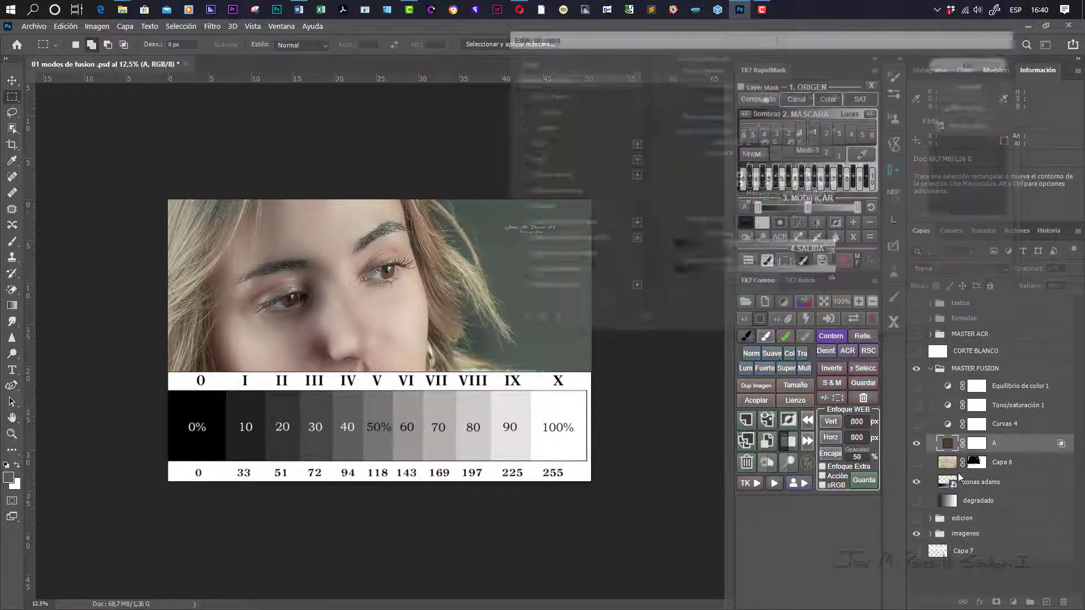
click(917, 444)
click(916, 444)
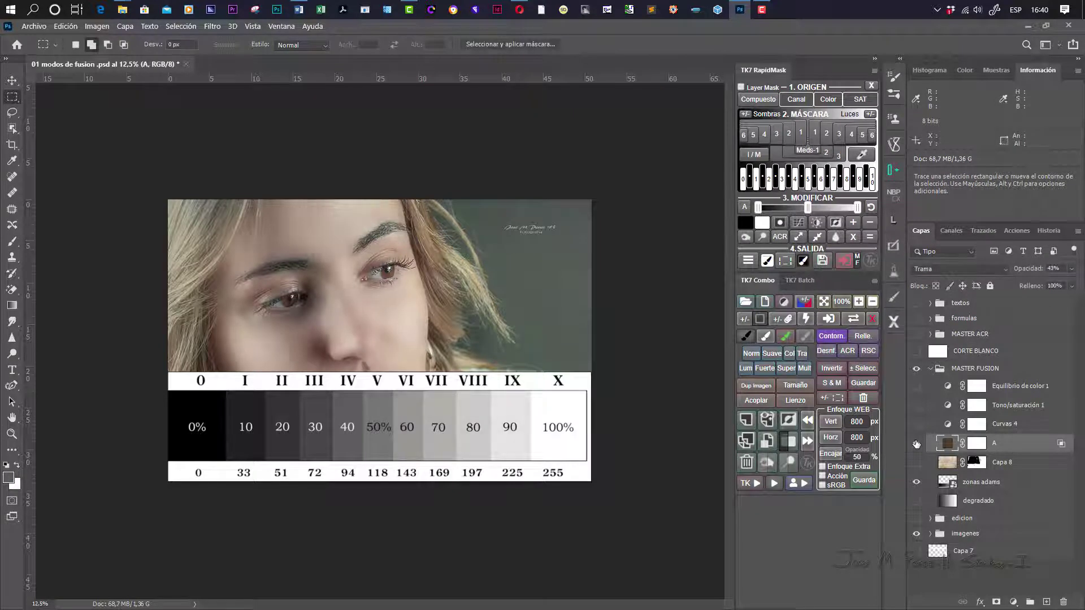
click(917, 444)
click(917, 444)
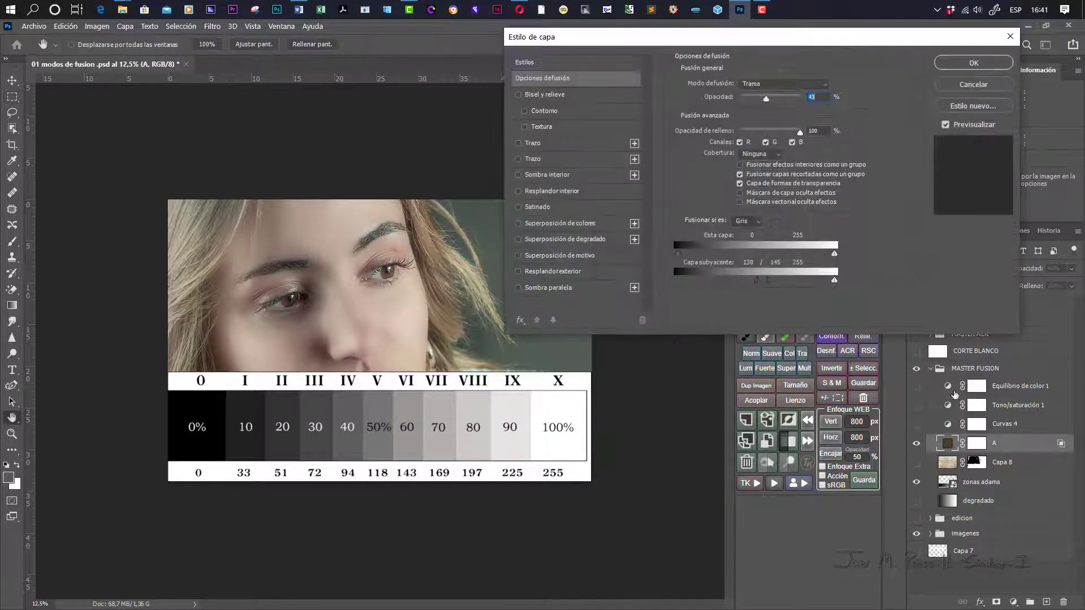
Set layer A's Blend If shadow split for the underlying layer to 75 / 121 and compare with the layer hidden
mouse_move(756, 280)
mouse_down()
mouse_move(726, 280)
mouse_move(753, 278)
mouse_up()
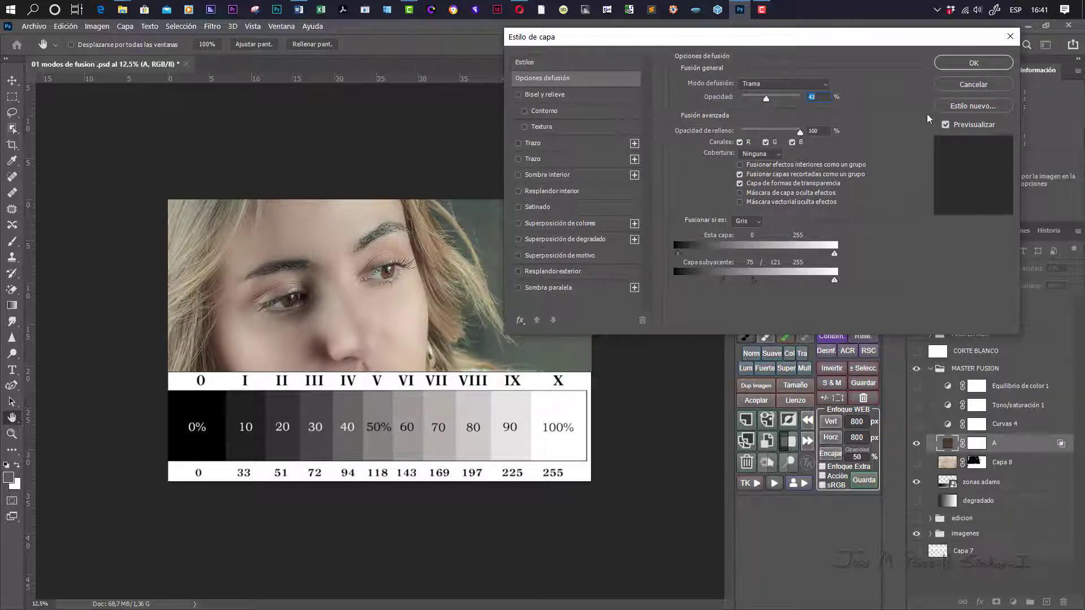
click(968, 65)
click(916, 444)
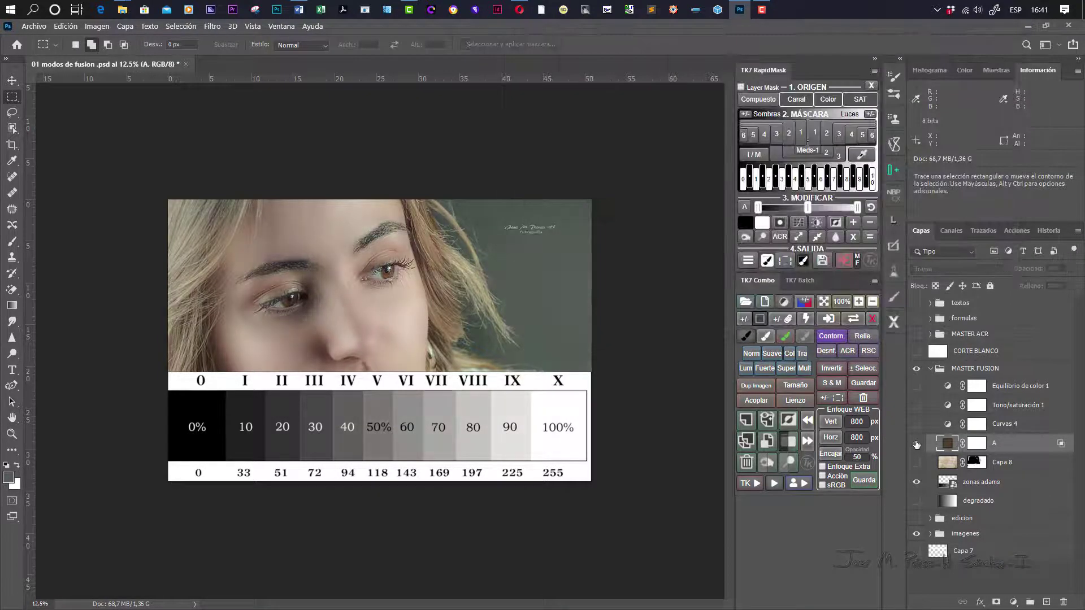
click(917, 444)
click(916, 444)
click(916, 444)
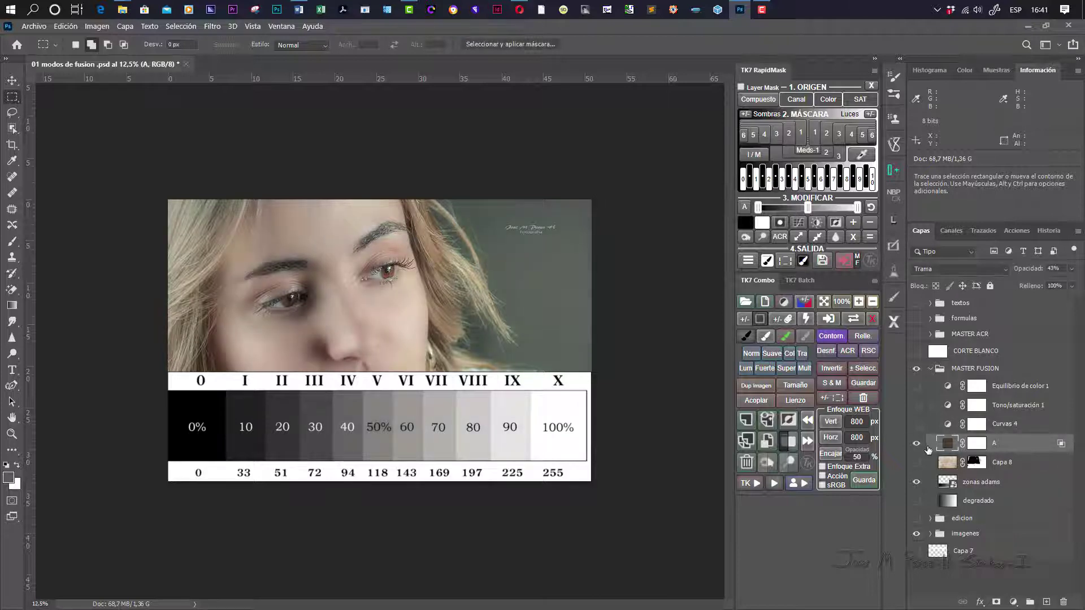
Raise layer A's opacity to 78% and reset its Blend If shadow slider for the underlying layer to 0
click(1071, 269)
drag(1045, 284, 1062, 283)
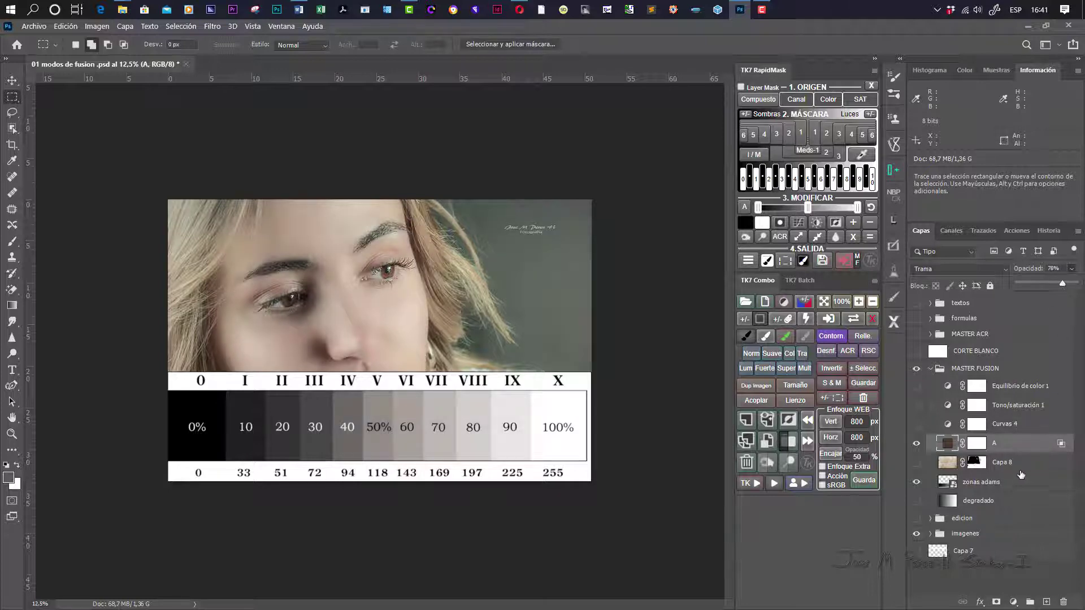
double_click(1062, 444)
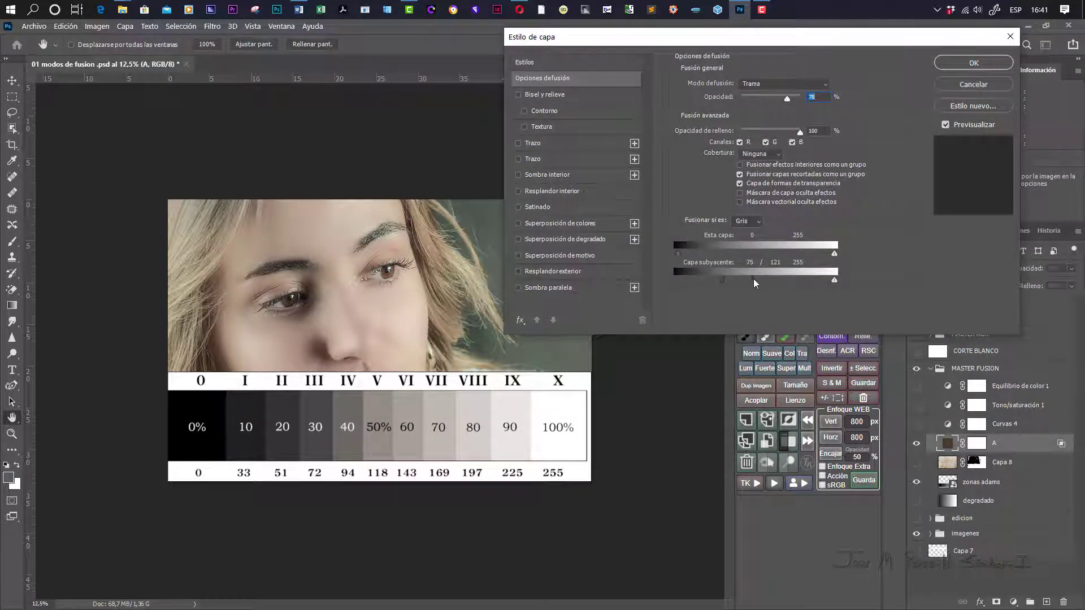
drag(754, 279, 602, 276)
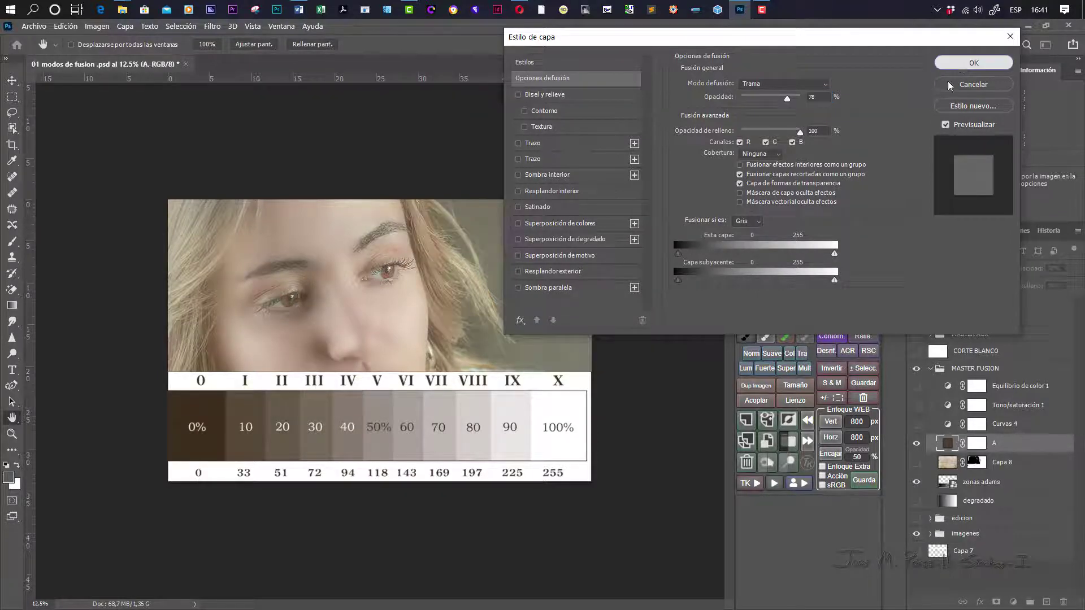
click(949, 85)
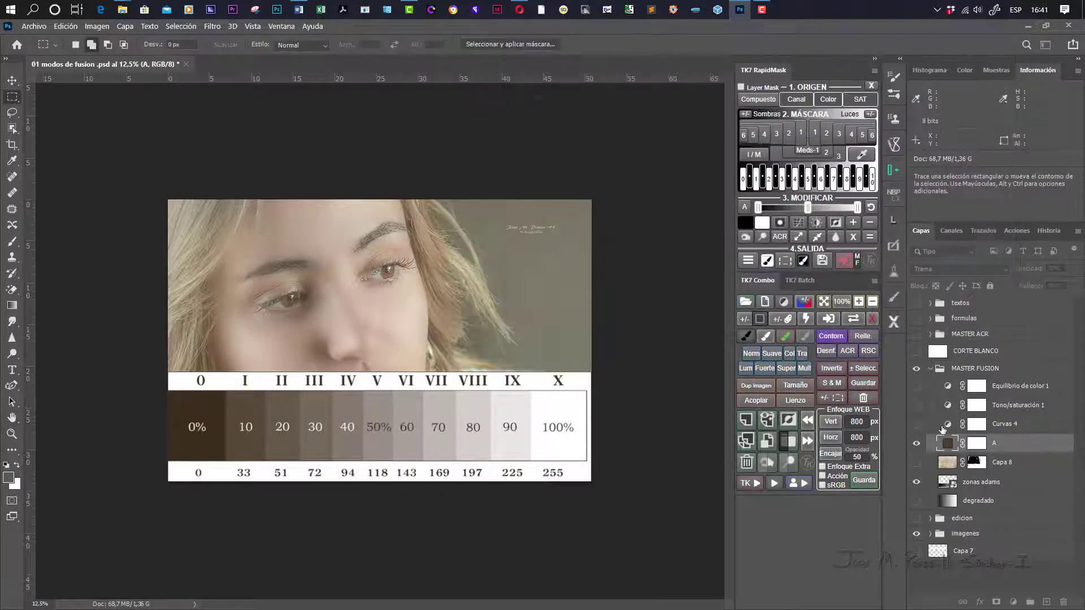
Select layer A's mask, check that the foreground colour is white, and invert the mask to black
click(976, 444)
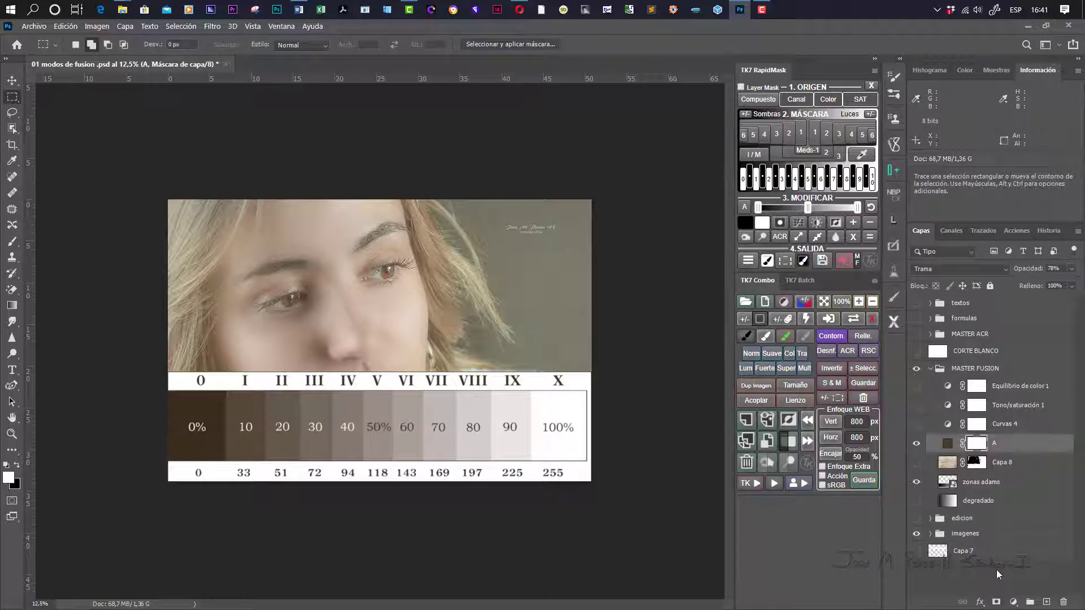
click(9, 479)
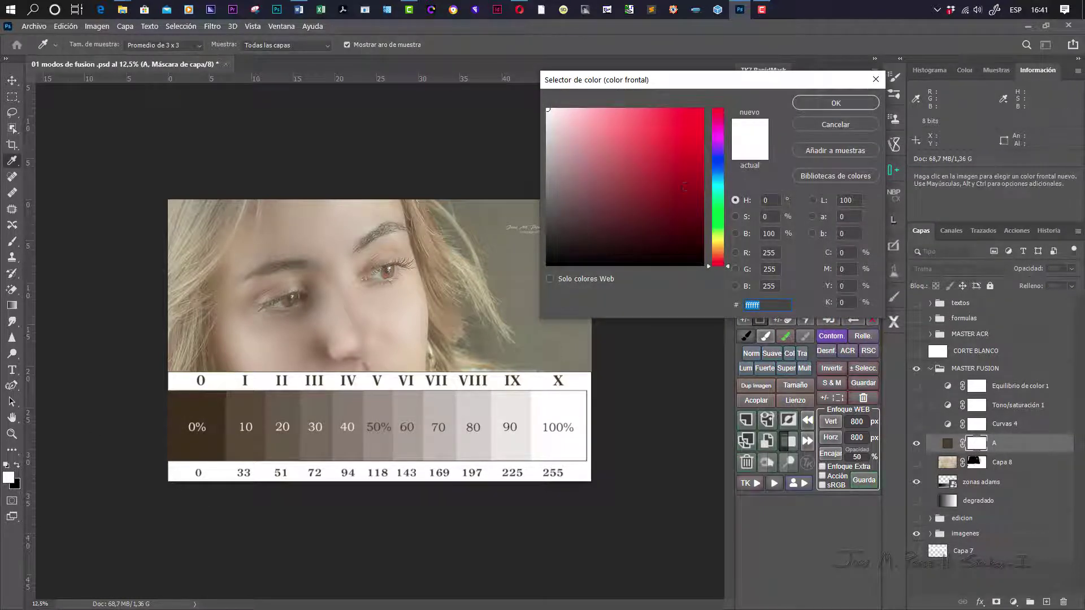
click(850, 128)
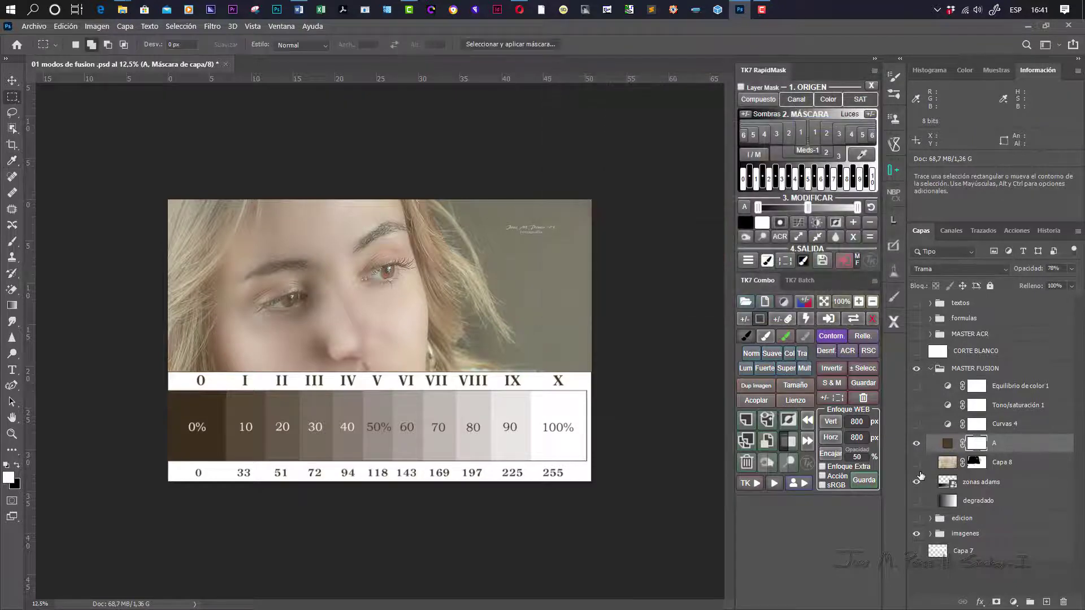
key(ctrl+i)
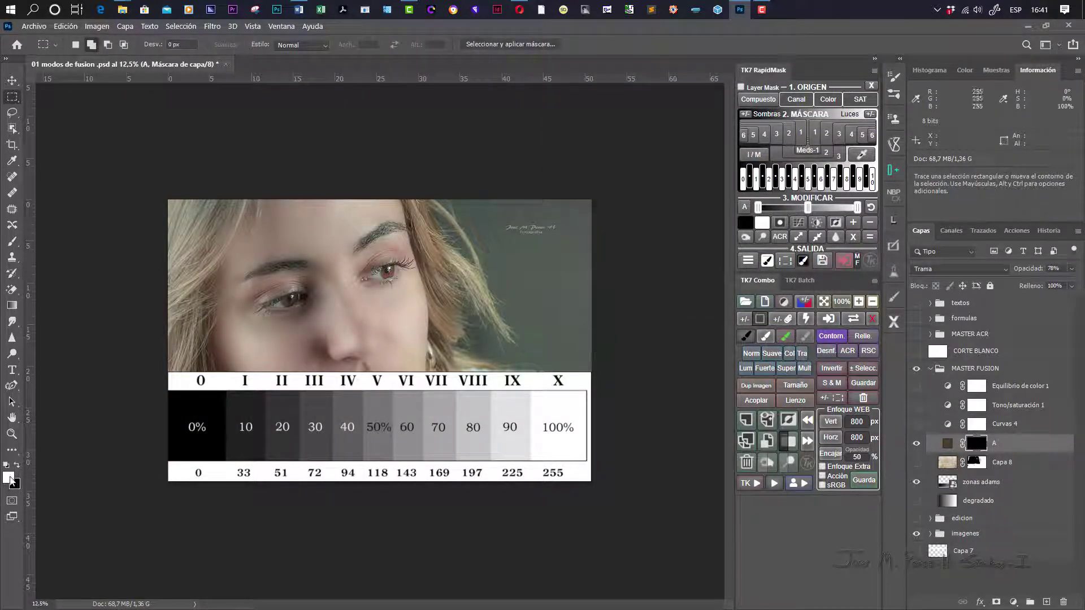
Set up a large soft brush of 3594 px at 22% opacity for painting on the mask
click(12, 241)
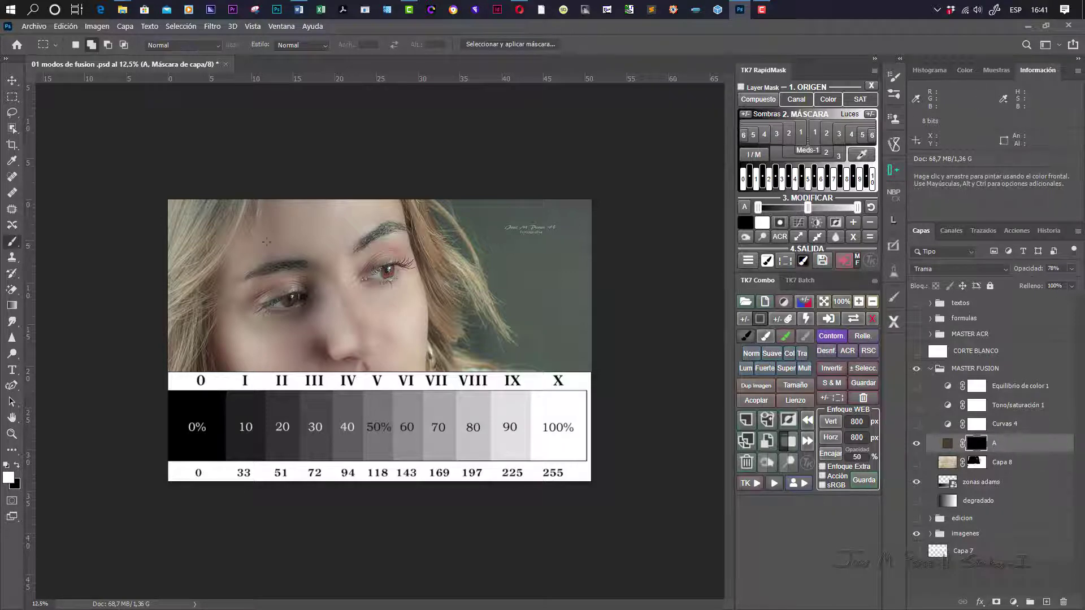
right_click(407, 246)
click(538, 275)
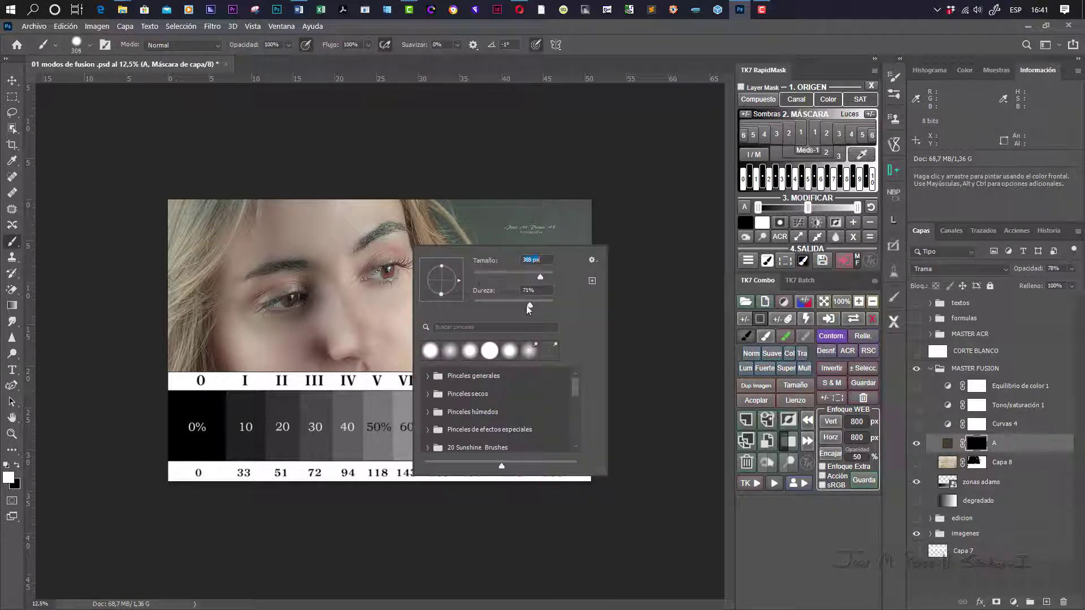
click(477, 305)
click(548, 276)
click(288, 45)
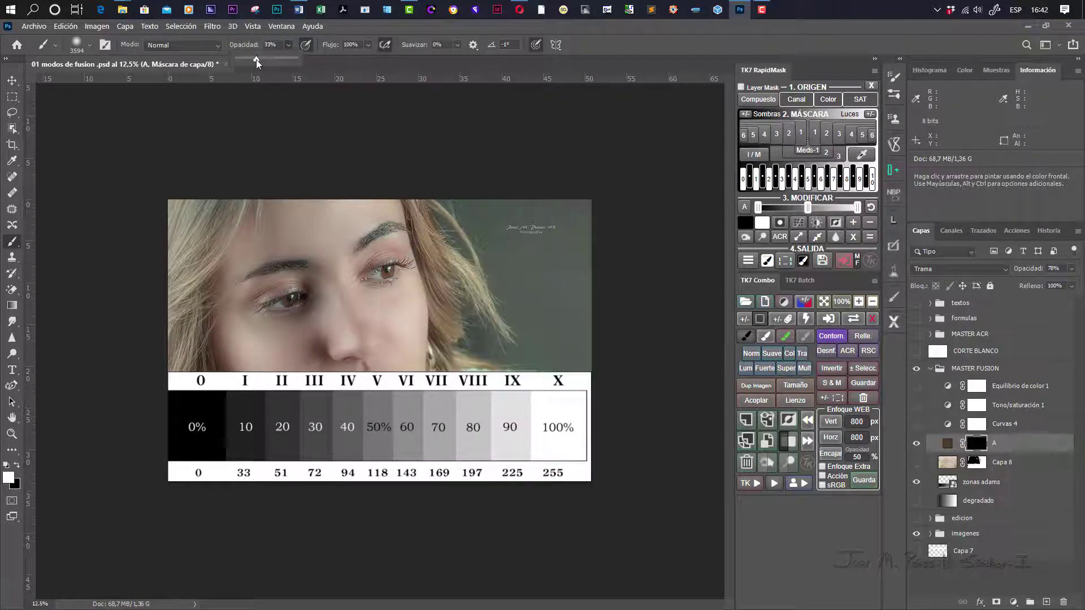
drag(256, 60, 250, 61)
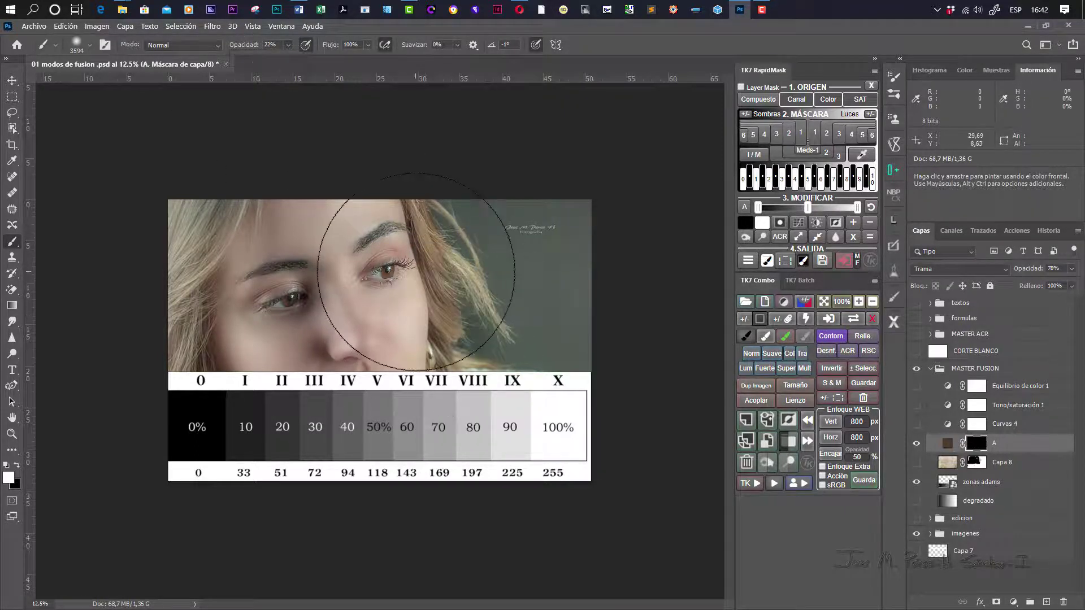
Paint softly in white over the face on layer A's mask and compare the portrait with the layer hidden
click(415, 273)
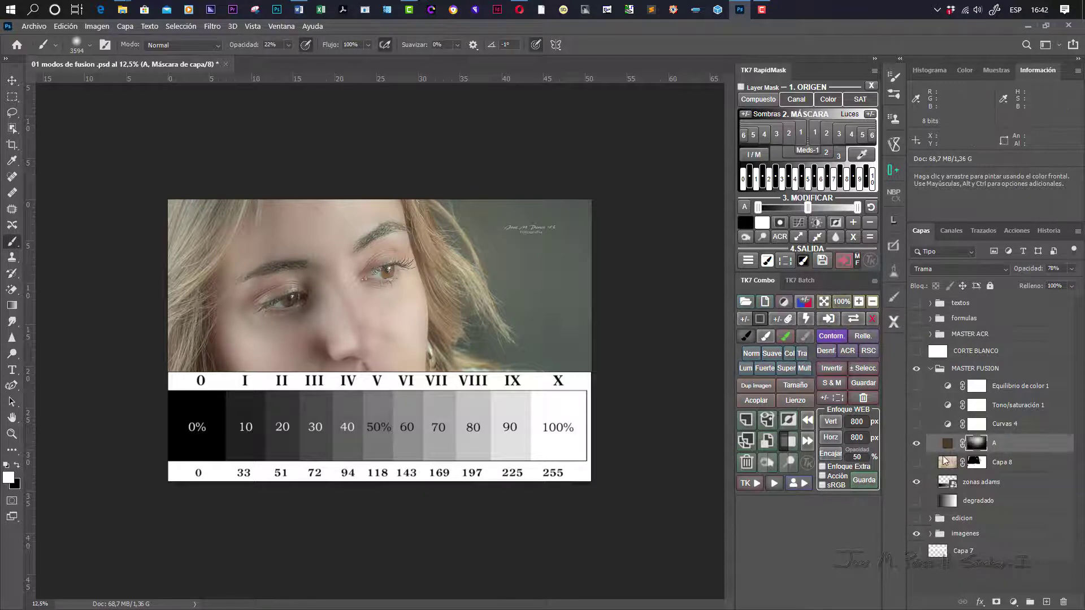
click(916, 446)
click(916, 446)
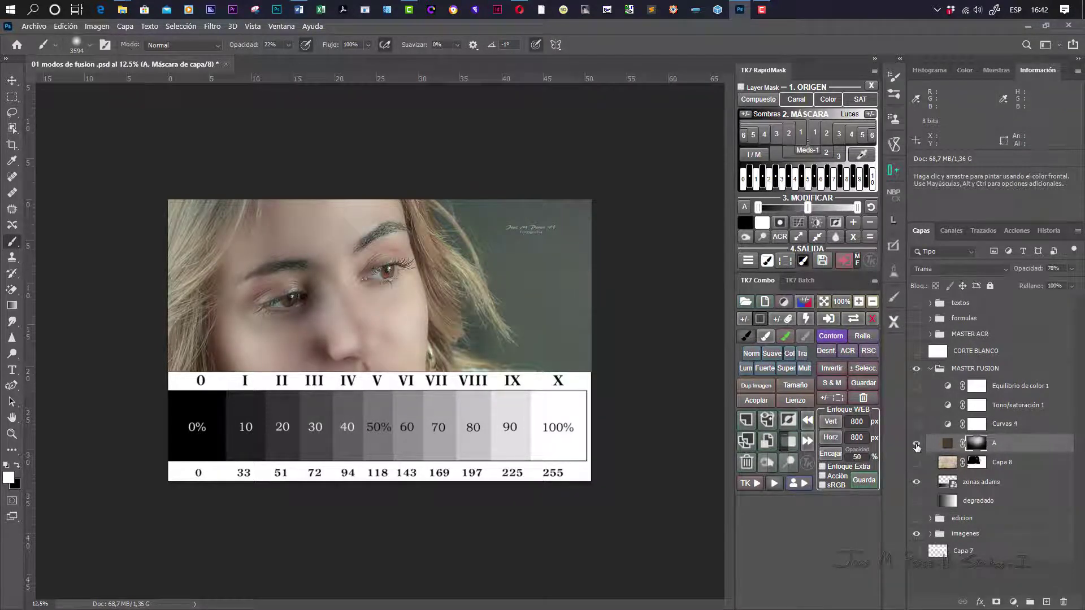
click(916, 446)
click(916, 446)
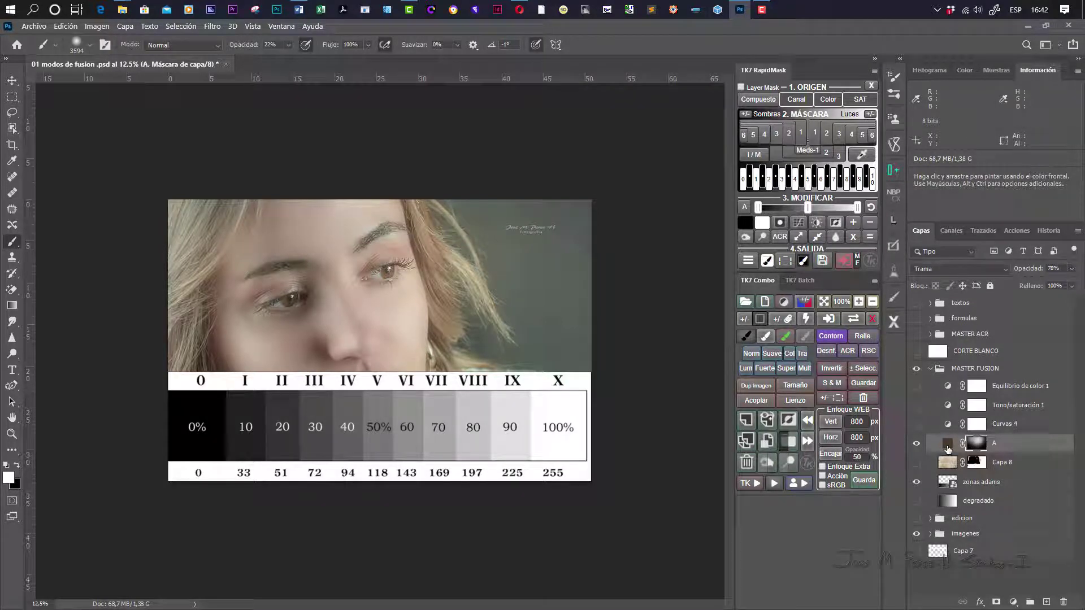
Preview layer A's solid colour in dark green (24492c), grey (494949) and dark blue (111a46), and apply olive (464410)
double_click(948, 444)
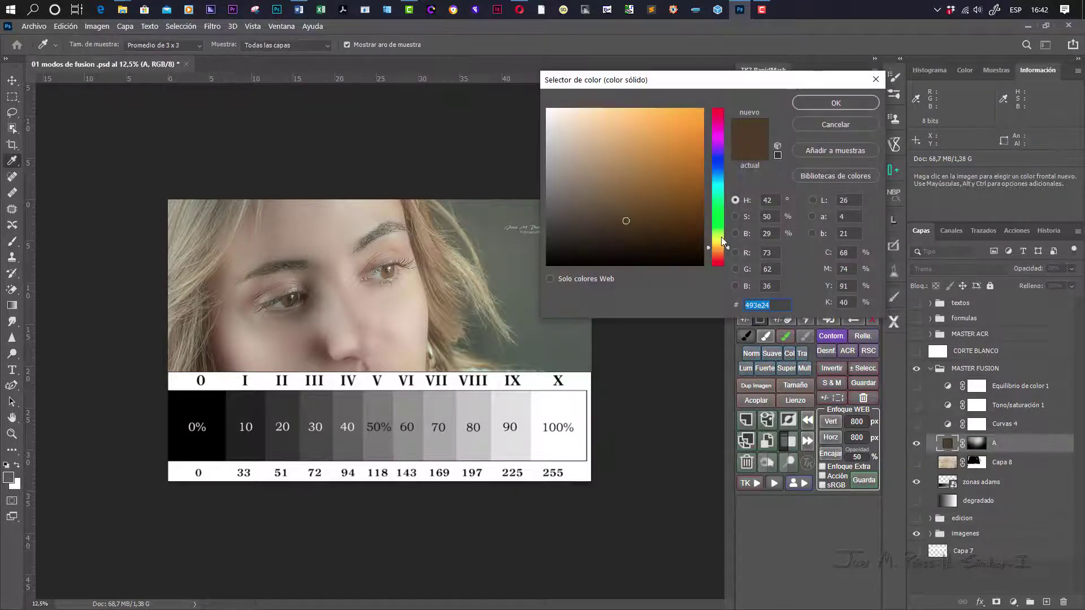
drag(708, 245, 710, 208)
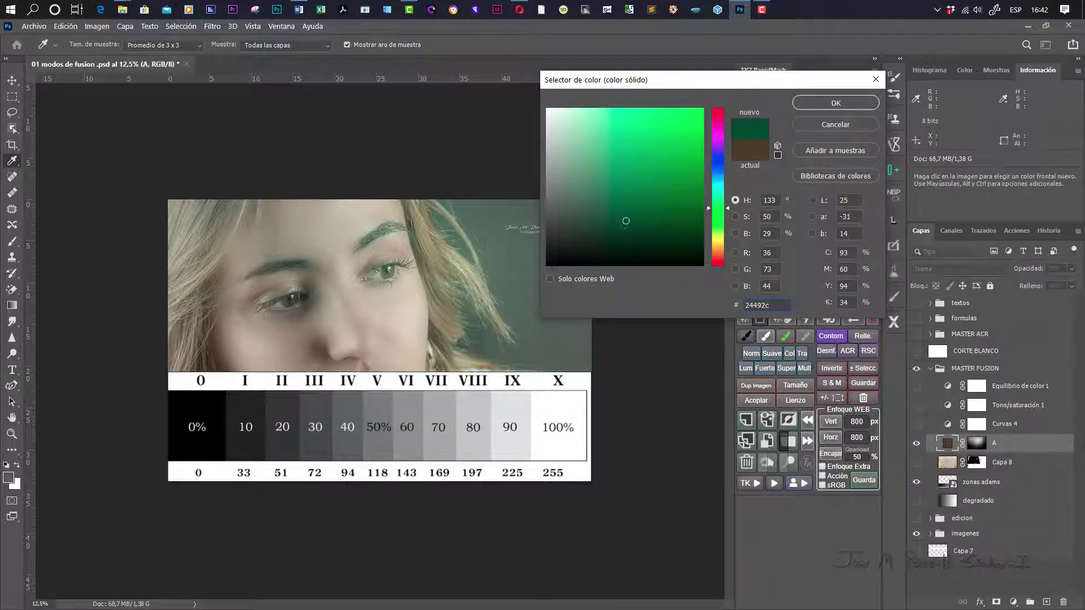
drag(626, 221, 538, 220)
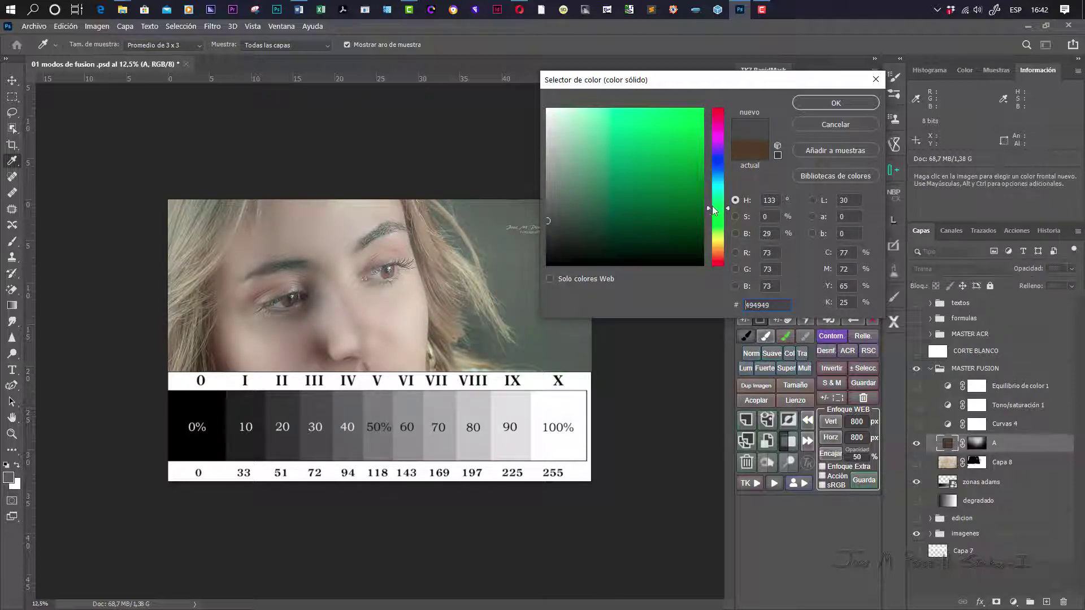
drag(708, 208, 708, 165)
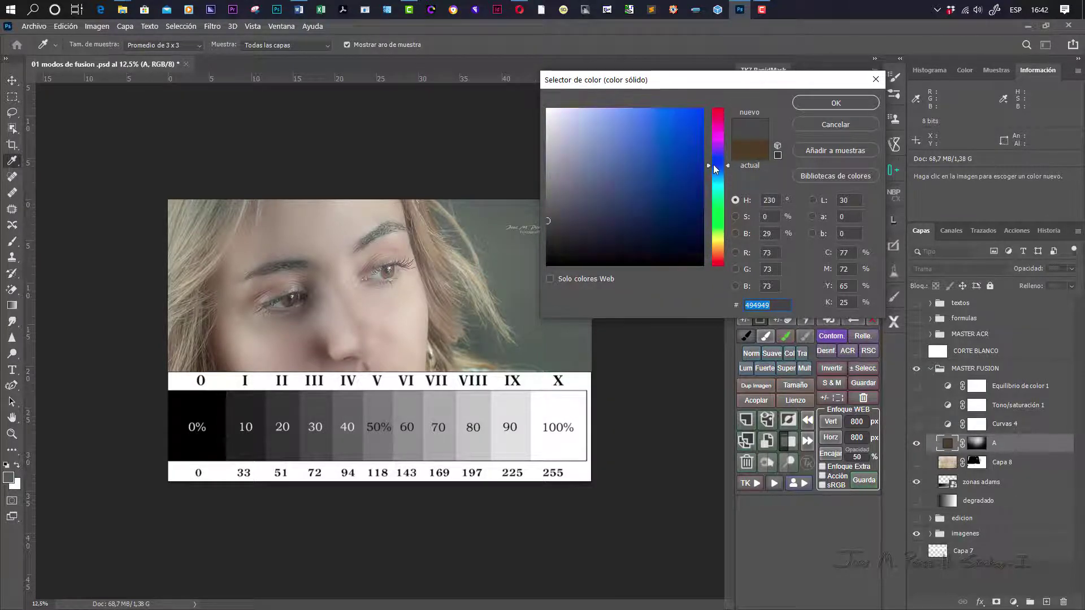
drag(599, 223, 670, 222)
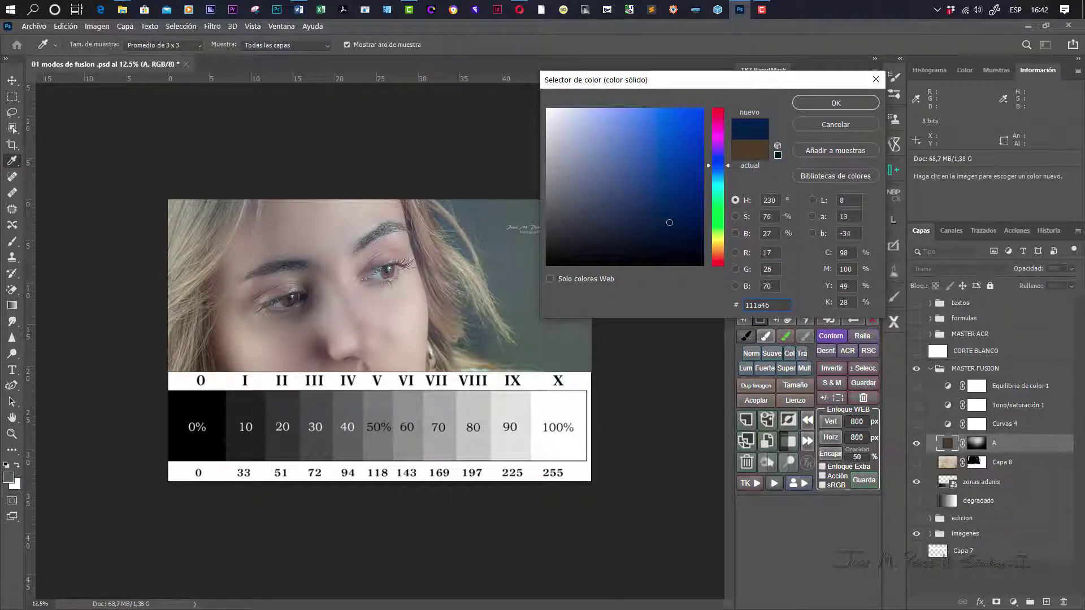
drag(706, 157, 711, 240)
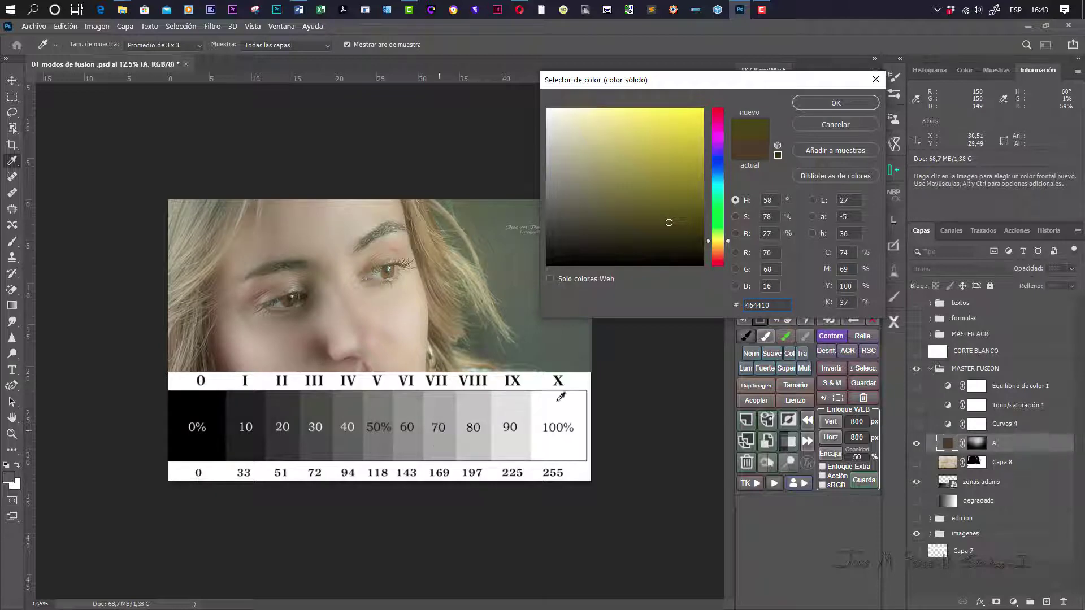
click(831, 105)
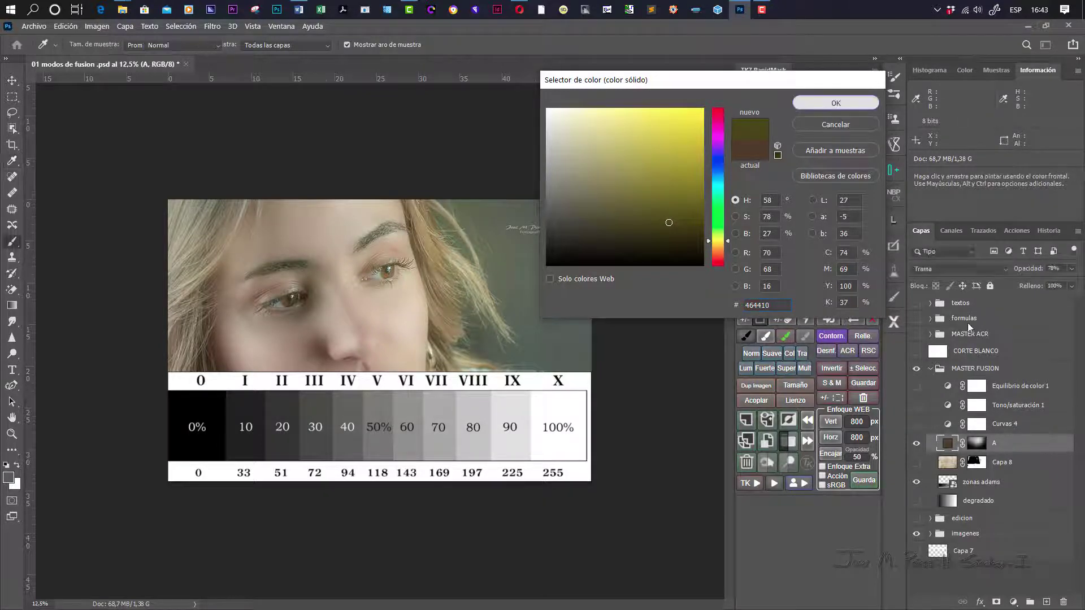
Delete layer A's painted mask and add a new white layer mask
click(1064, 600)
click(502, 248)
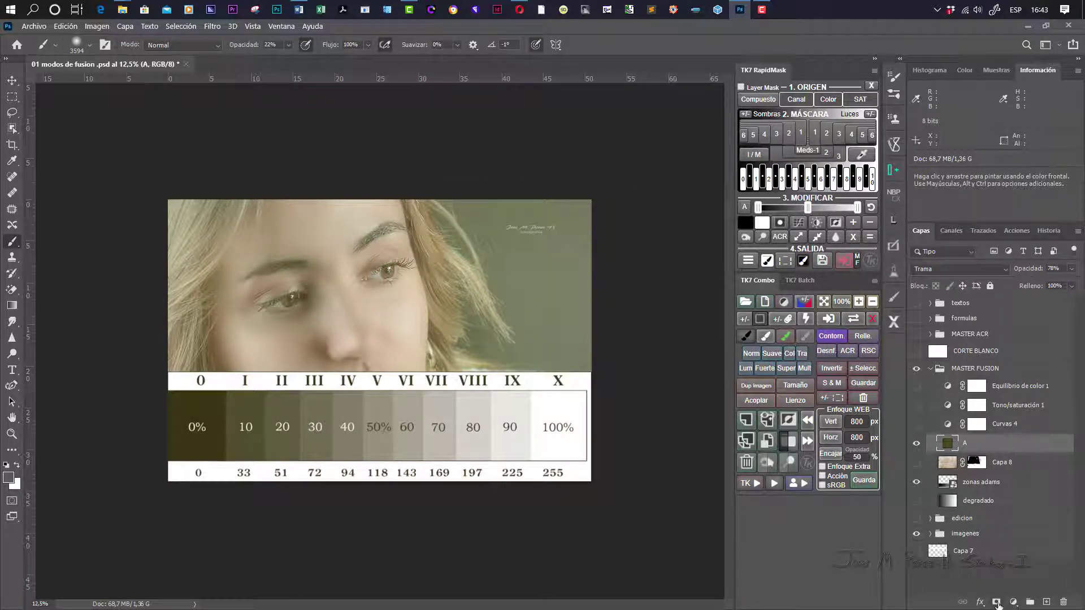
click(997, 602)
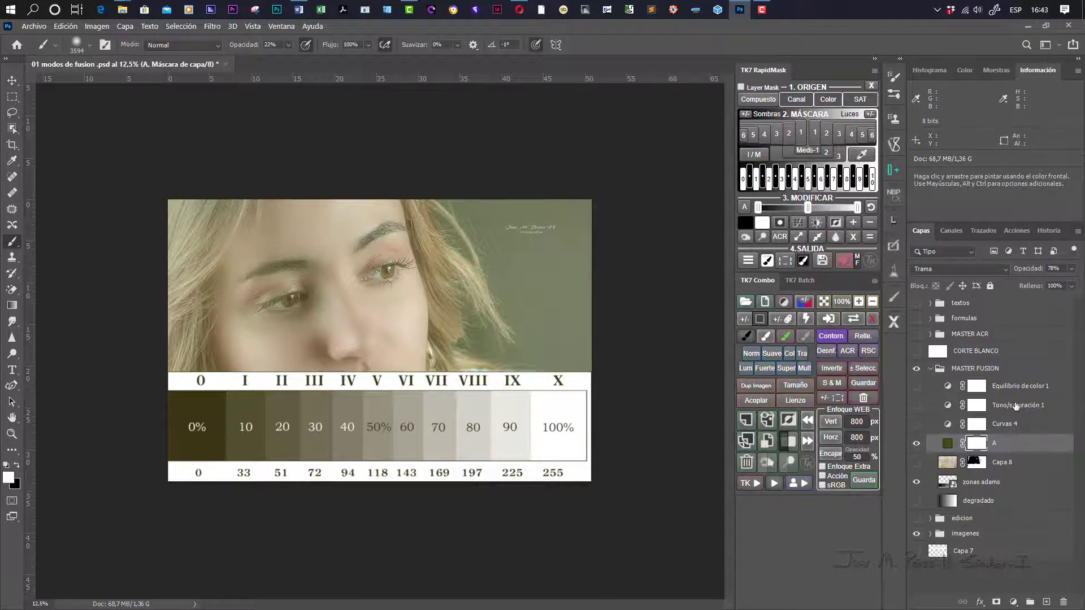
Generate a Luces 2 luminosity mask from the composite with TK7 RapidMask and apply it as layer A's mask
click(764, 101)
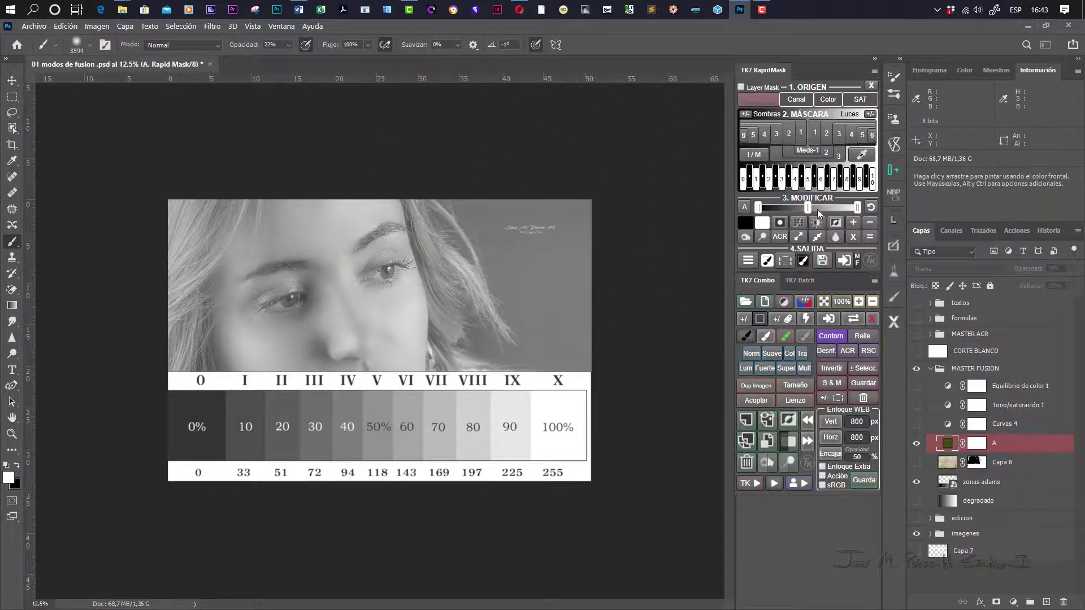
click(813, 133)
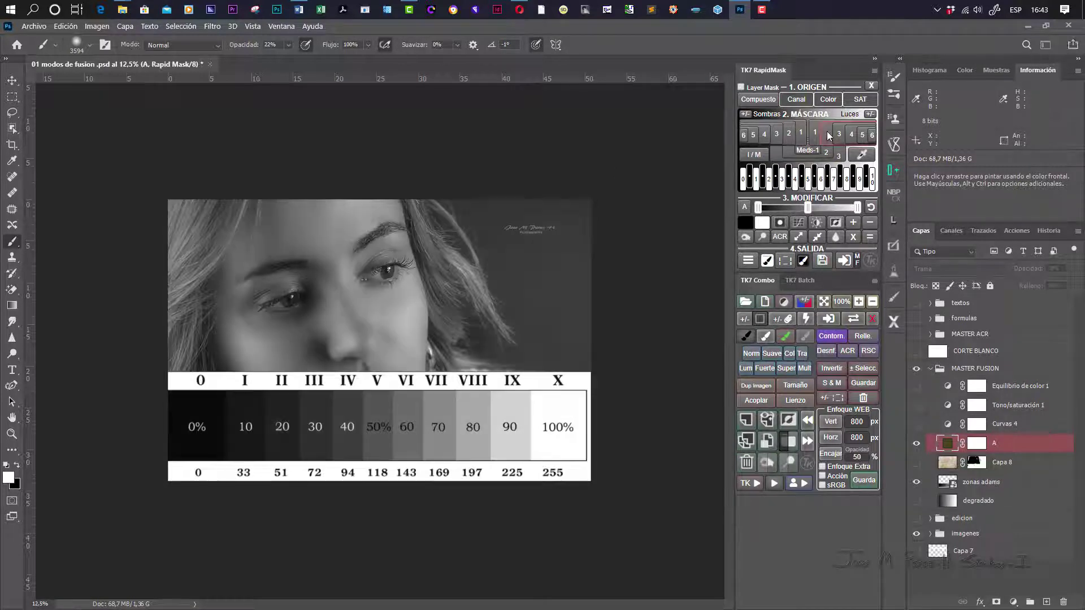
click(826, 131)
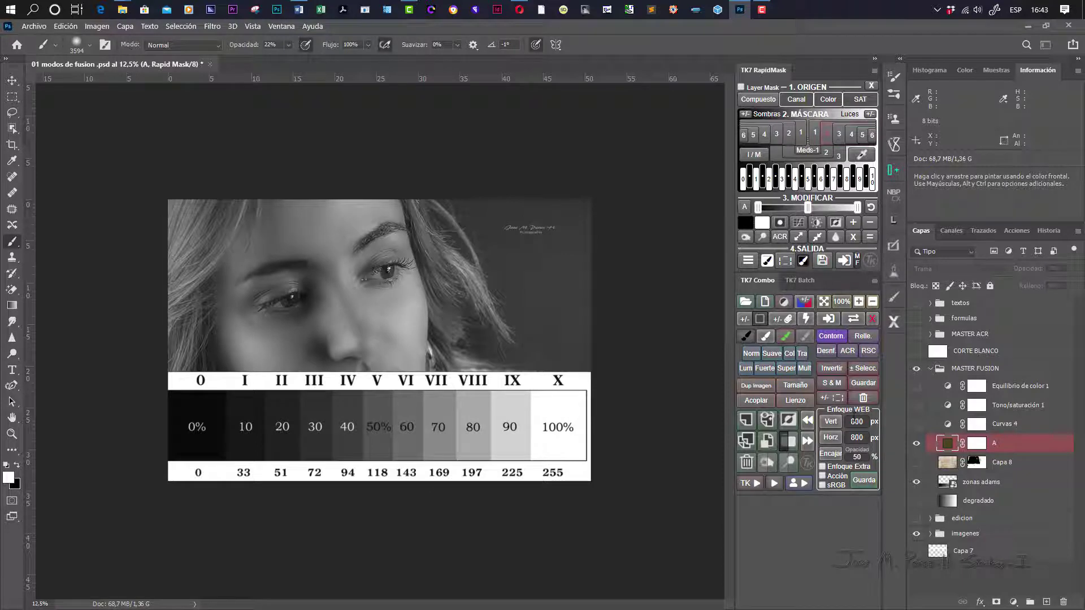
click(843, 260)
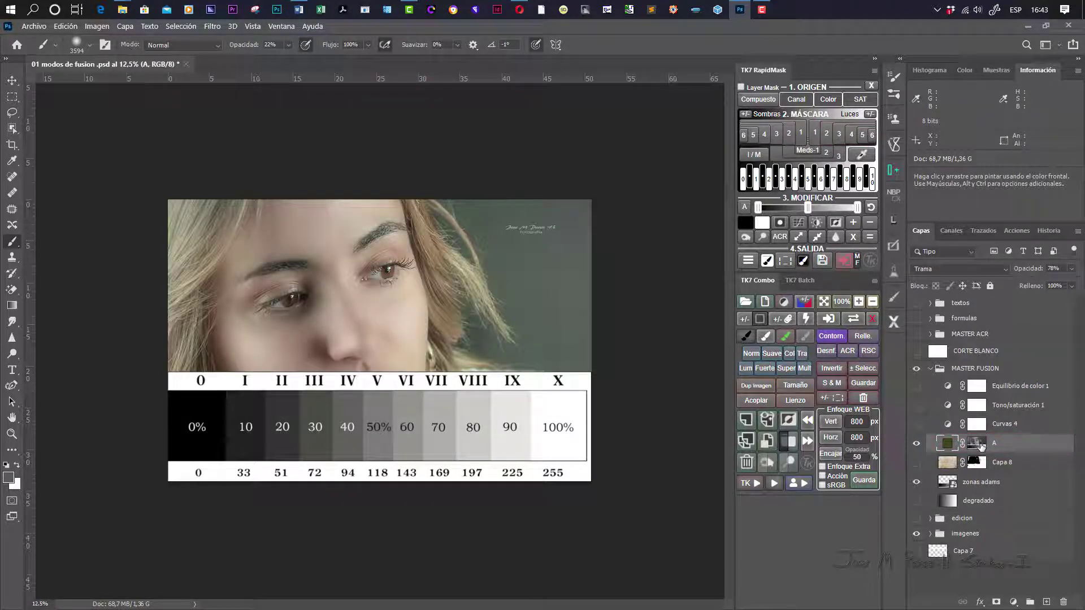
View layer A's luminosity mask on its own in the canvas, and return to the normal image view
click(978, 444)
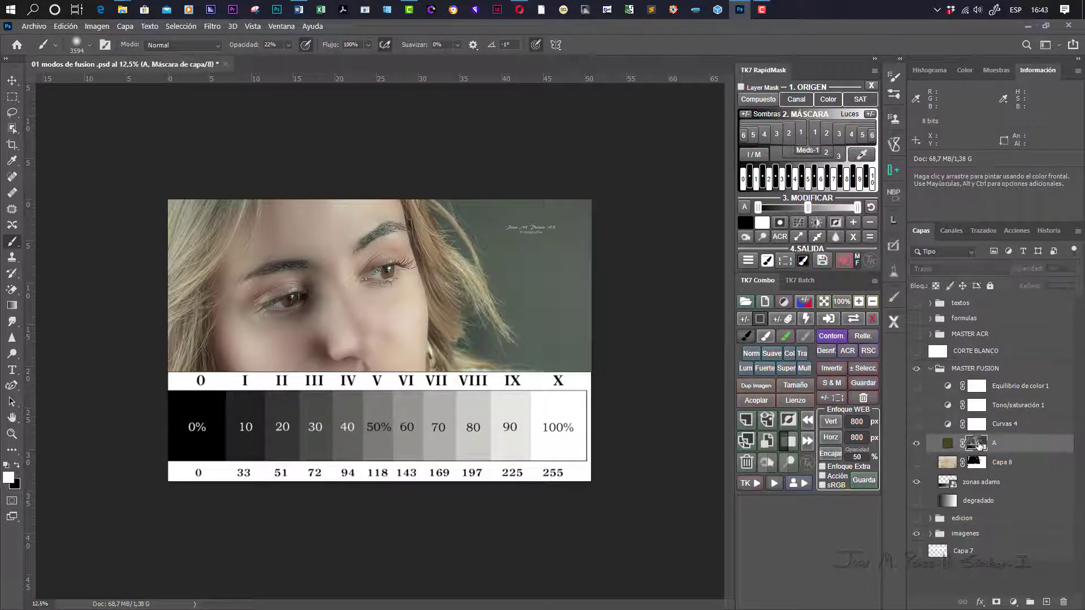
alt+click(977, 444)
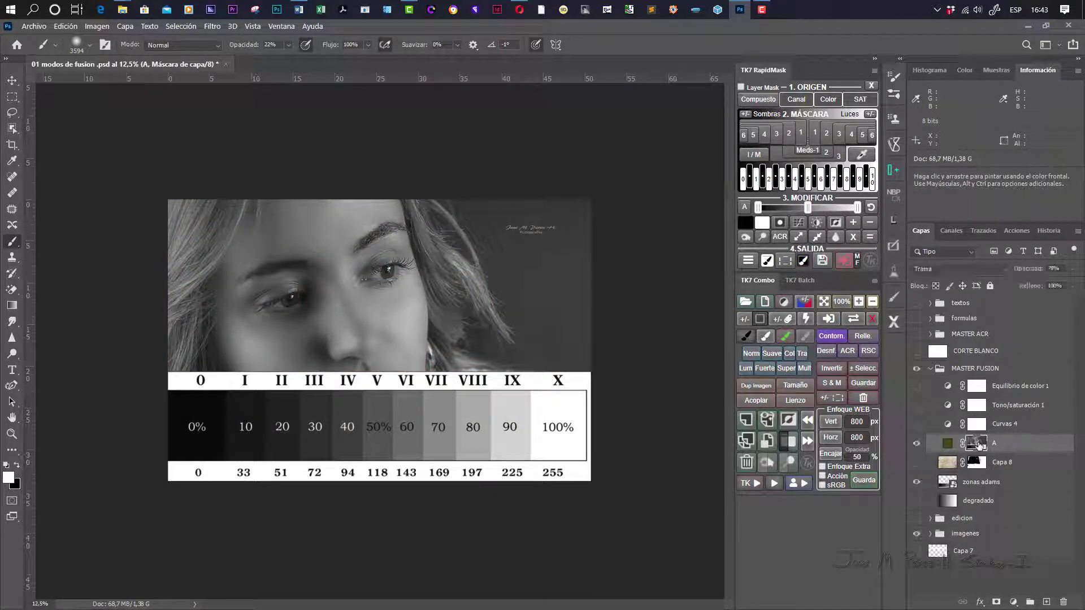
alt+click(978, 444)
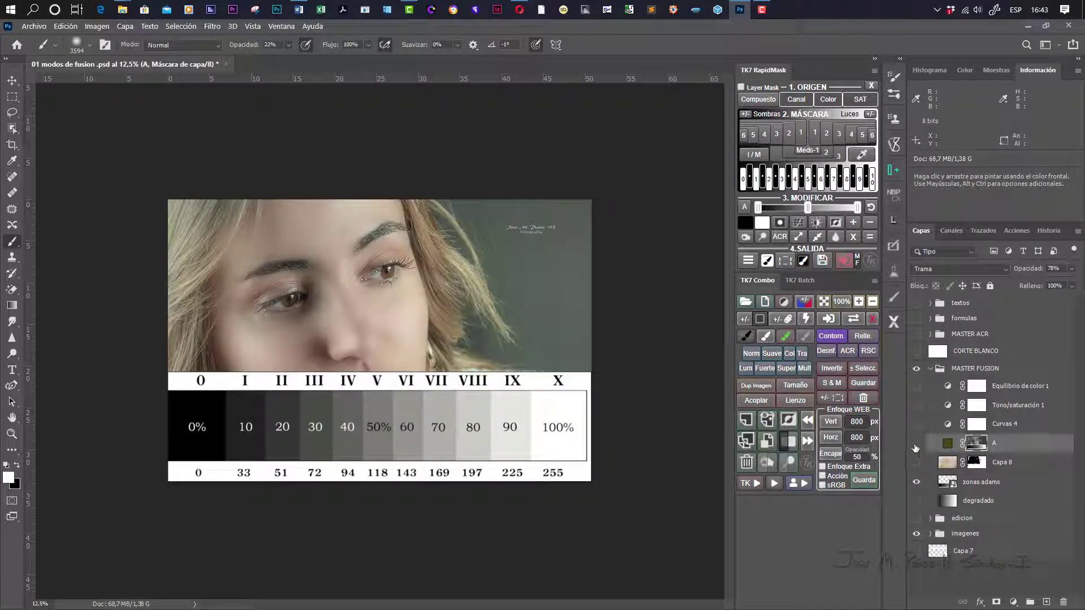
Change layer A's solid colour to a brighter yellow (8c8700) and compare the portrait with the layer hidden
double_click(948, 444)
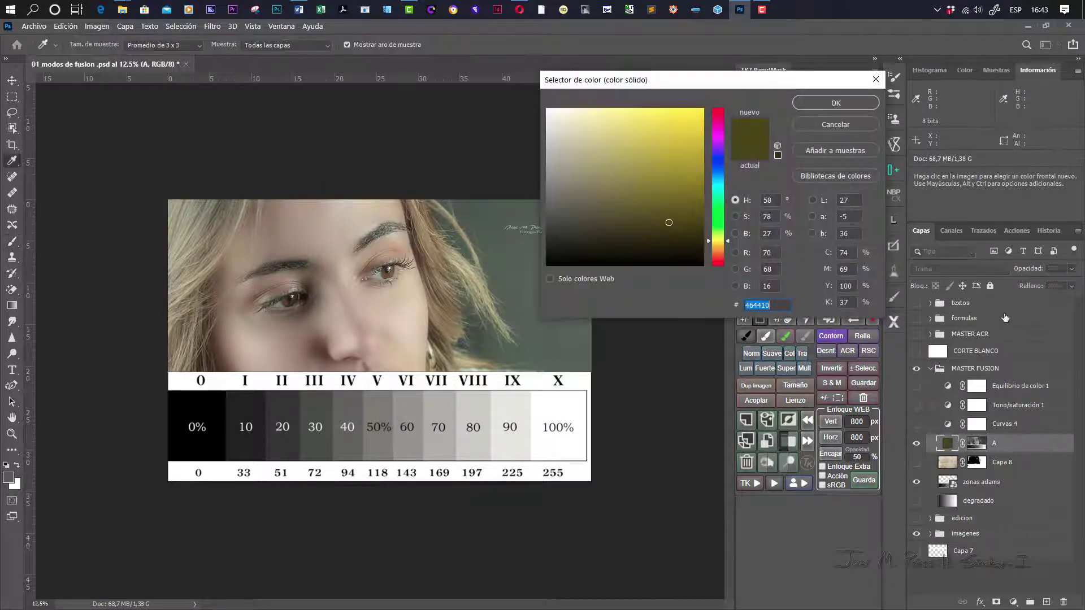
mouse_move(669, 223)
mouse_down()
mouse_move(669, 143)
mouse_move(612, 134)
mouse_move(573, 165)
mouse_move(567, 187)
mouse_move(565, 124)
mouse_move(697, 265)
mouse_move(707, 175)
mouse_up()
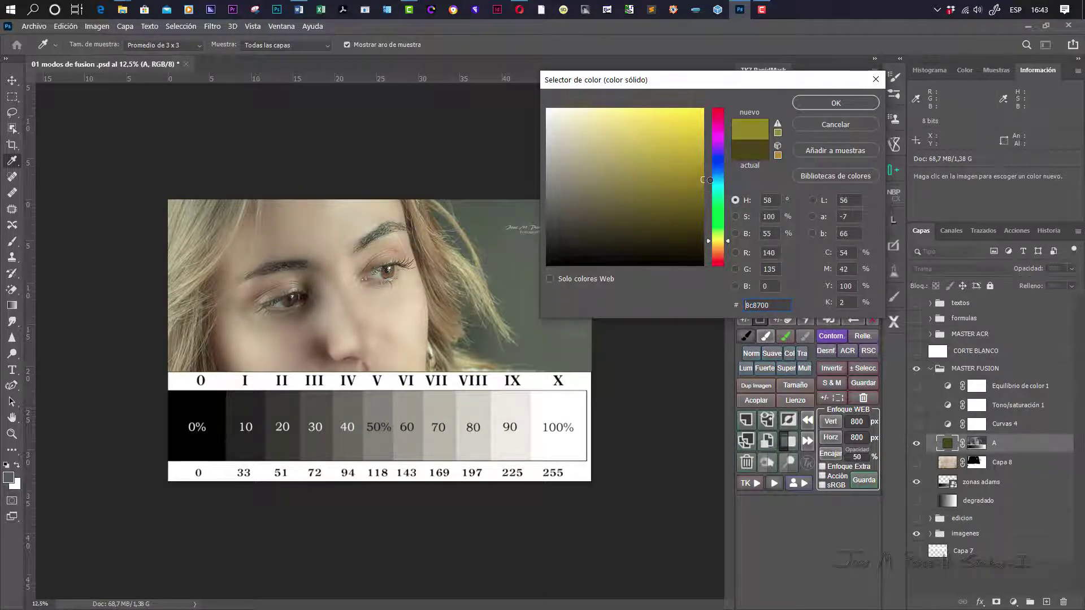
click(835, 103)
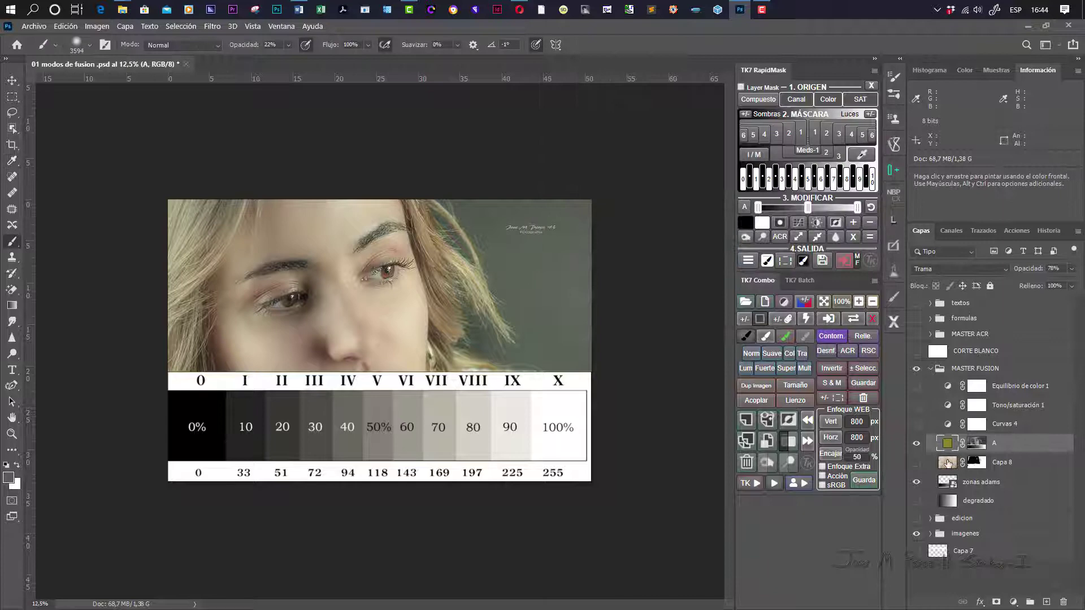
click(915, 444)
click(914, 444)
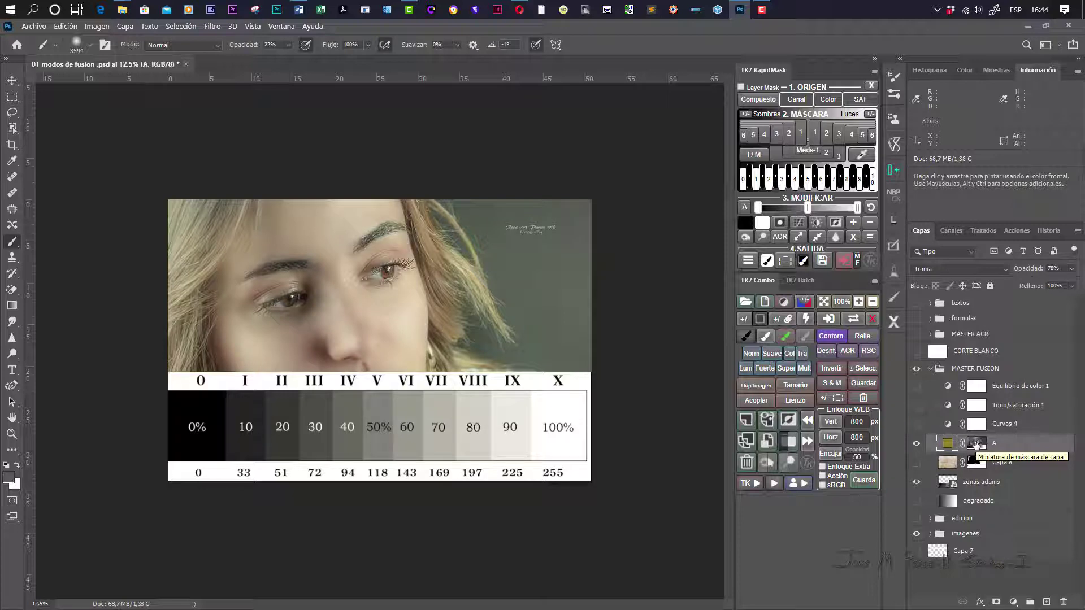
Show the Curvas 4 adjustment layer, hide layer A, and set Curvas 4's opacity to 100%
click(916, 427)
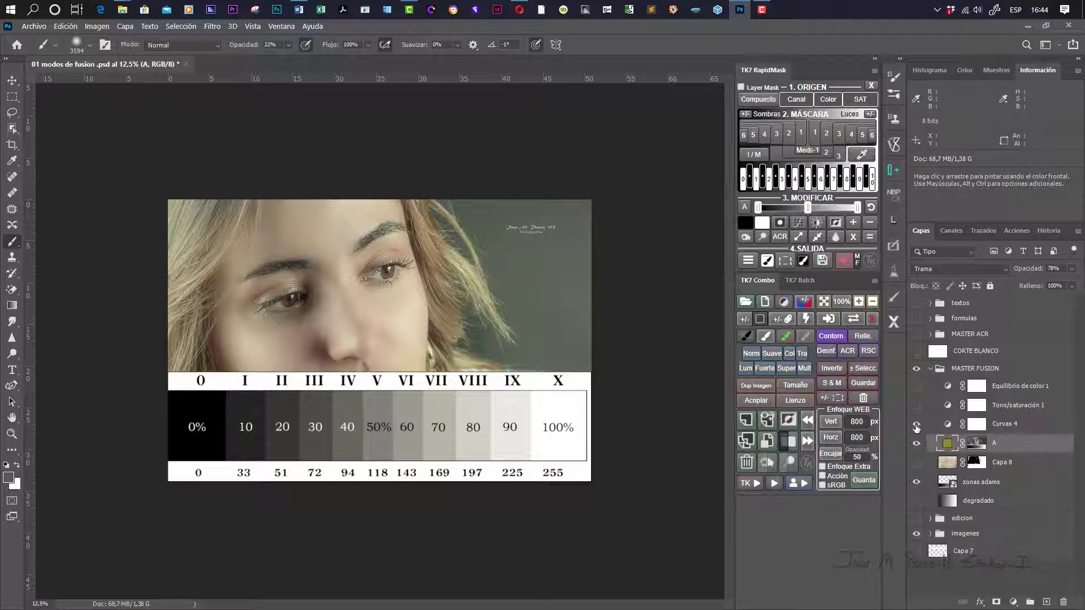
click(915, 445)
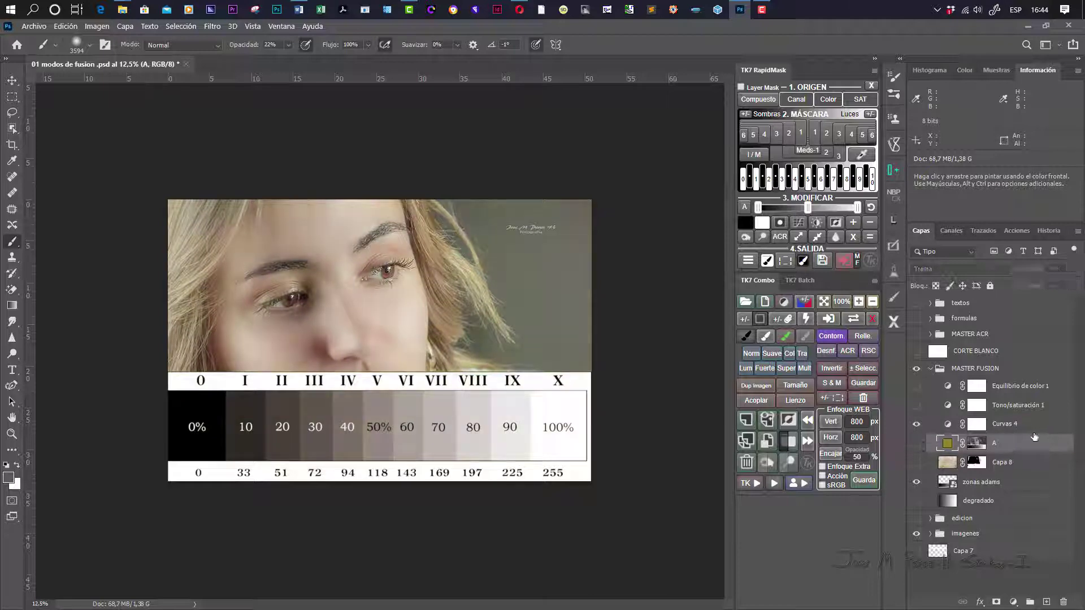
click(1042, 425)
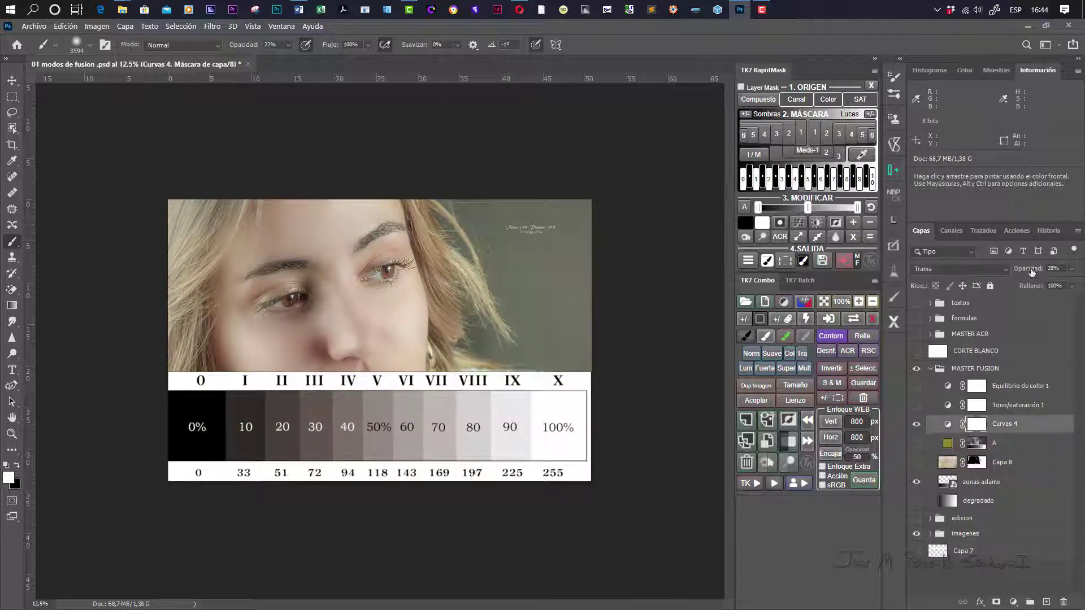
click(1072, 270)
drag(1033, 284, 1074, 284)
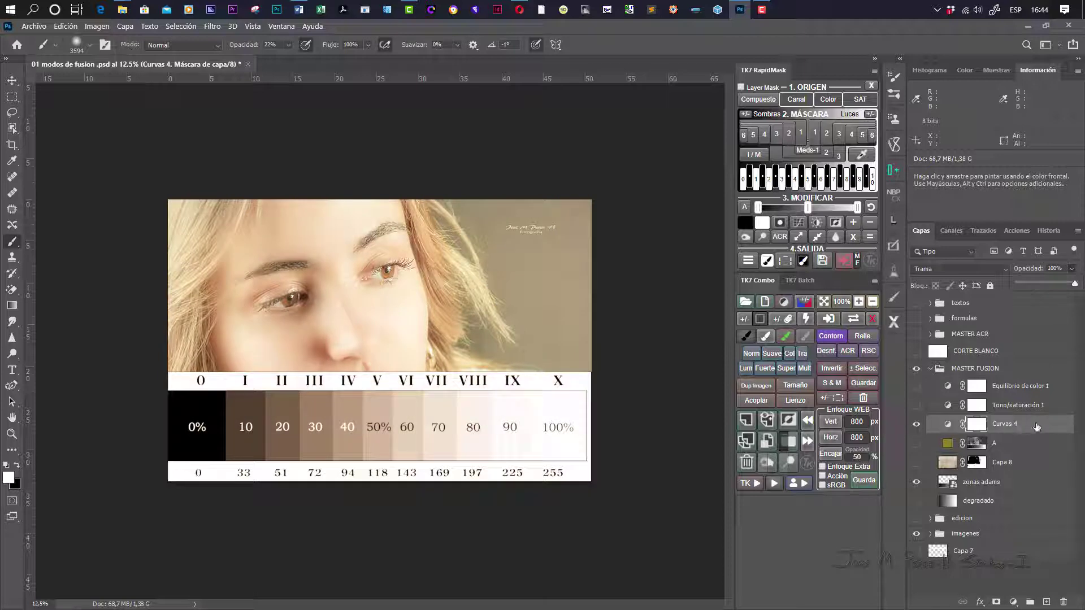
Examine Curvas 4's blending options and Blend If ranges without changing them
click(1045, 426)
double_click(1036, 414)
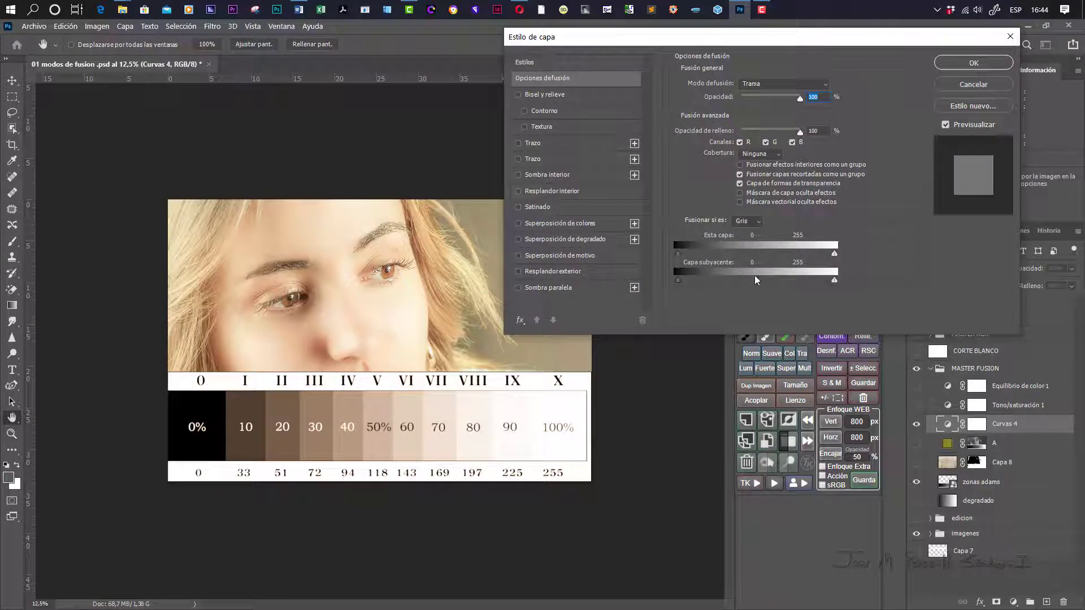
click(977, 64)
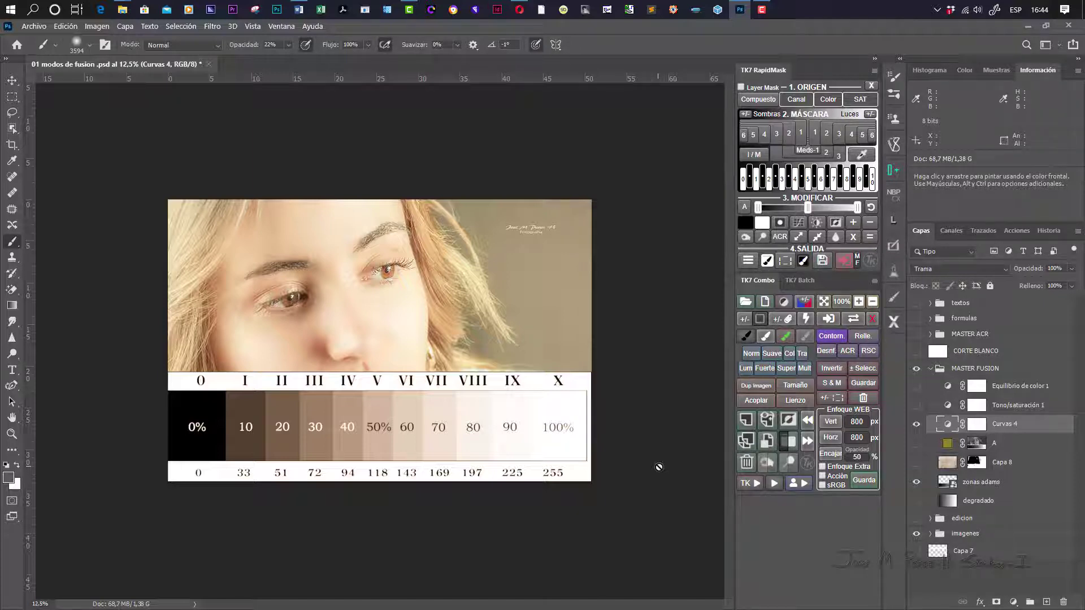
Set Curvas 4's opacity to 58% and reset its curve to the default adjustment
click(1071, 269)
drag(1074, 283, 1051, 283)
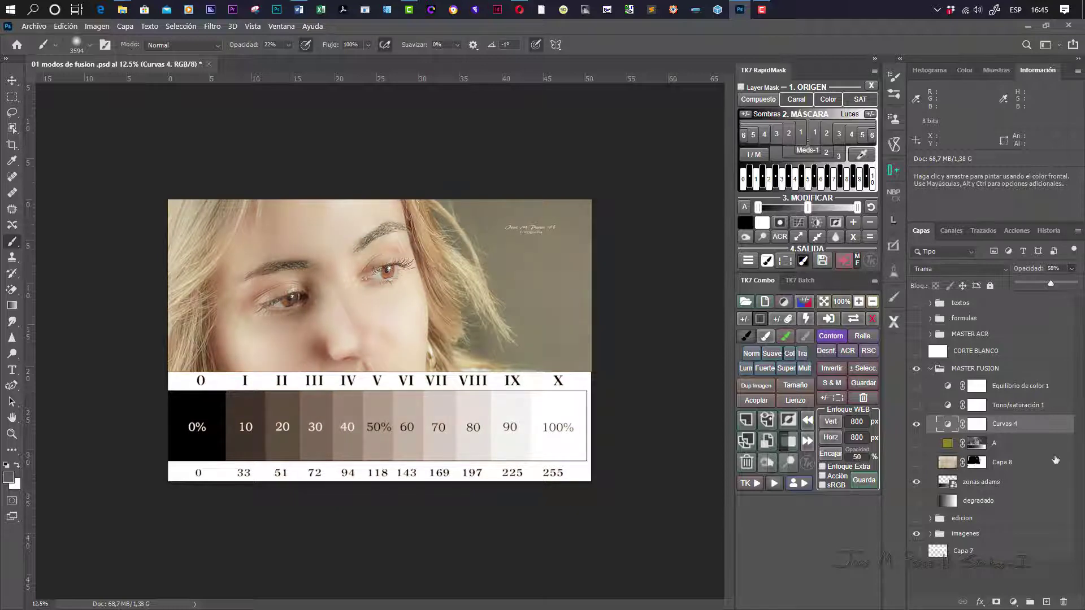
double_click(947, 424)
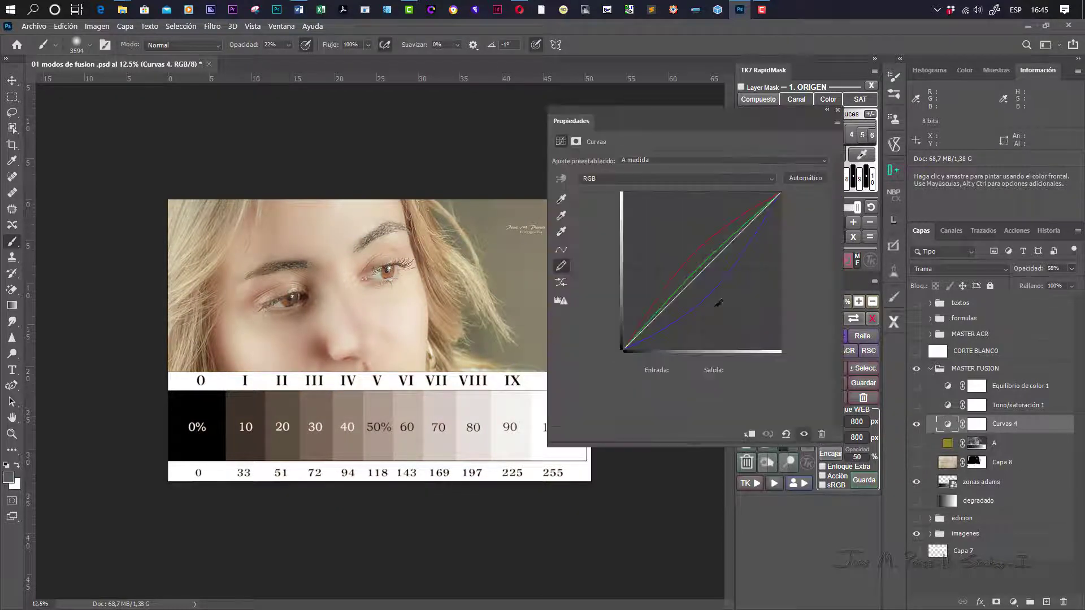
click(786, 434)
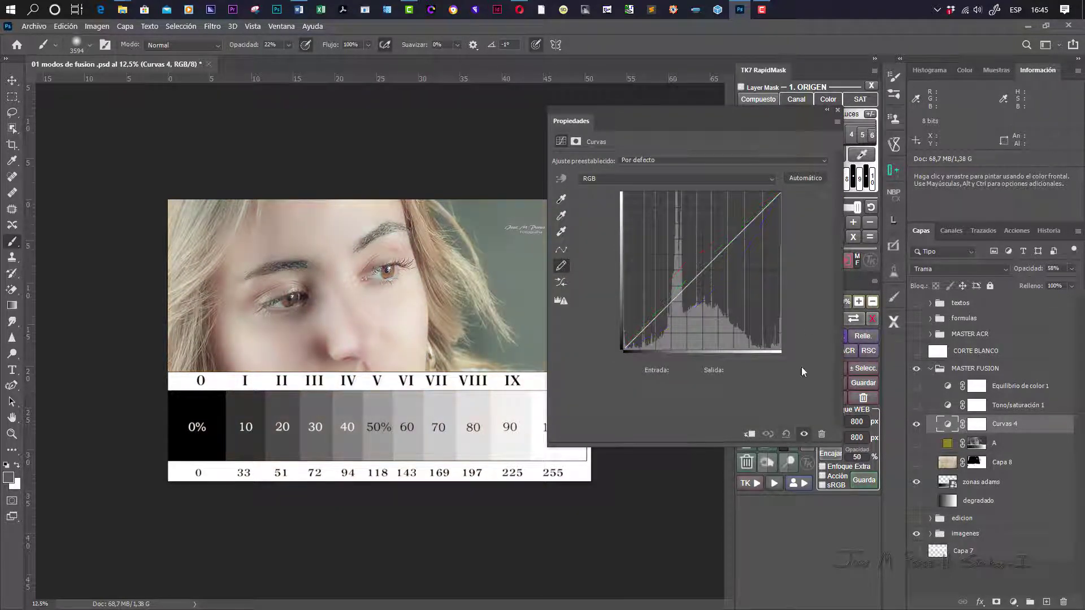
click(837, 111)
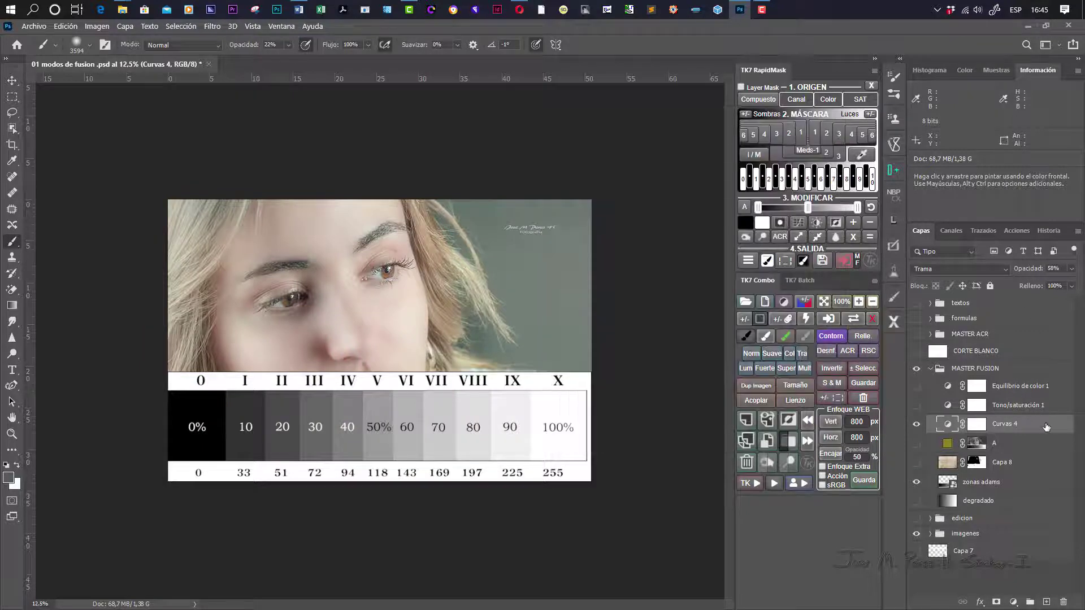
Set Curvas 4's opacity to 100%, check its default curve, and reduce the opacity to 60%
click(1072, 269)
drag(1053, 282, 1075, 282)
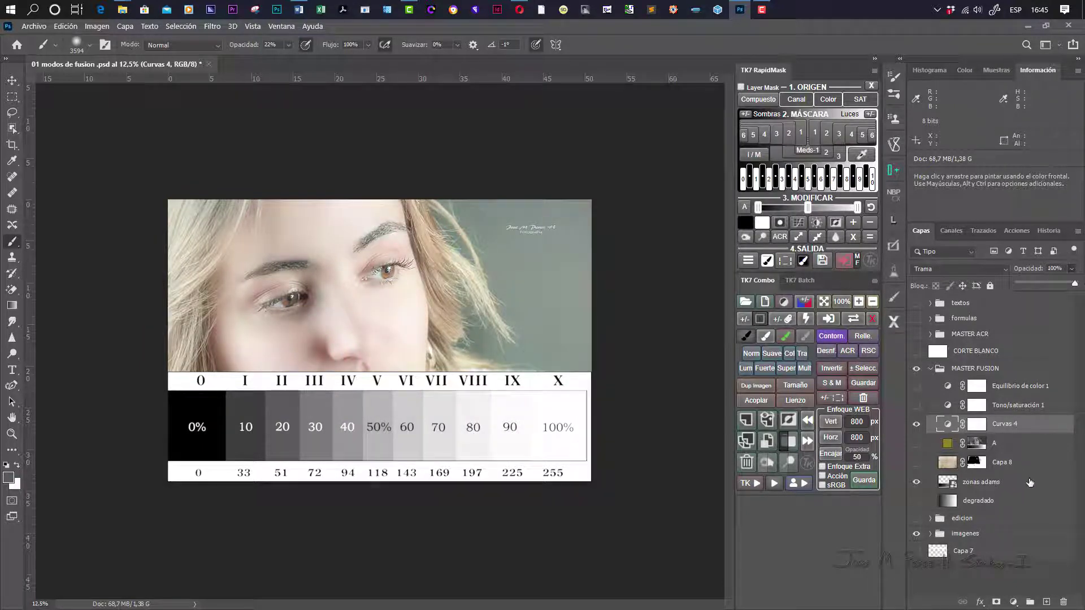
double_click(947, 424)
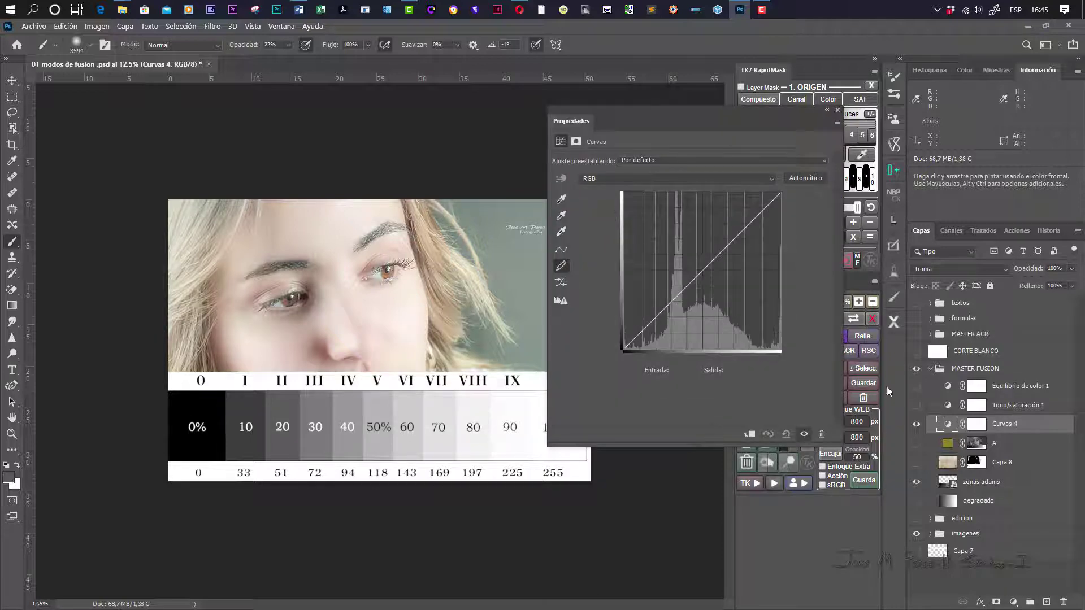
click(837, 111)
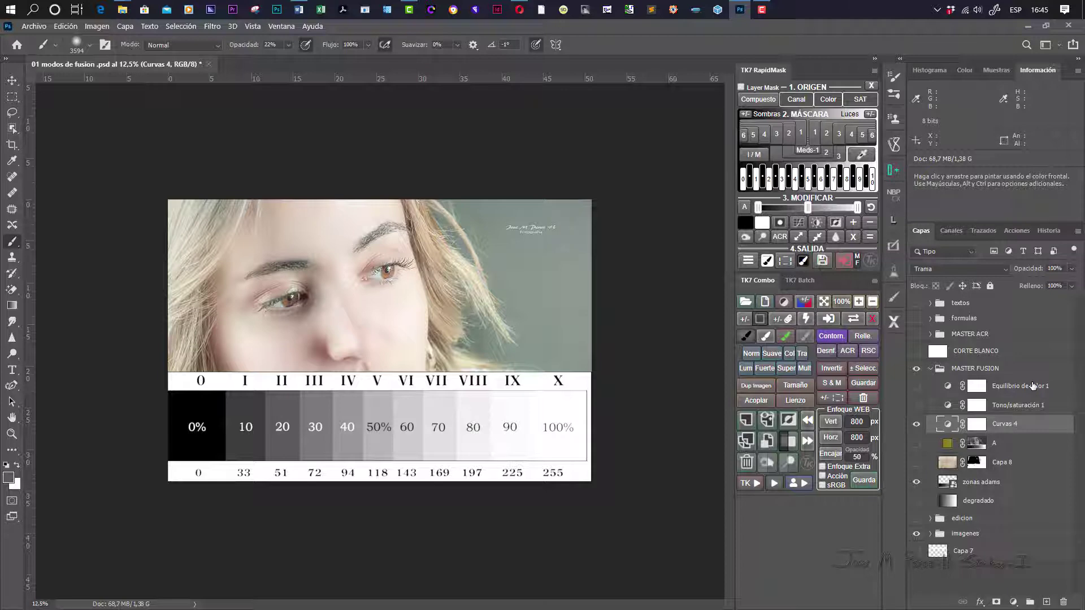
click(1071, 269)
mouse_move(1071, 282)
mouse_down()
mouse_move(1045, 282)
mouse_move(1052, 277)
mouse_up()
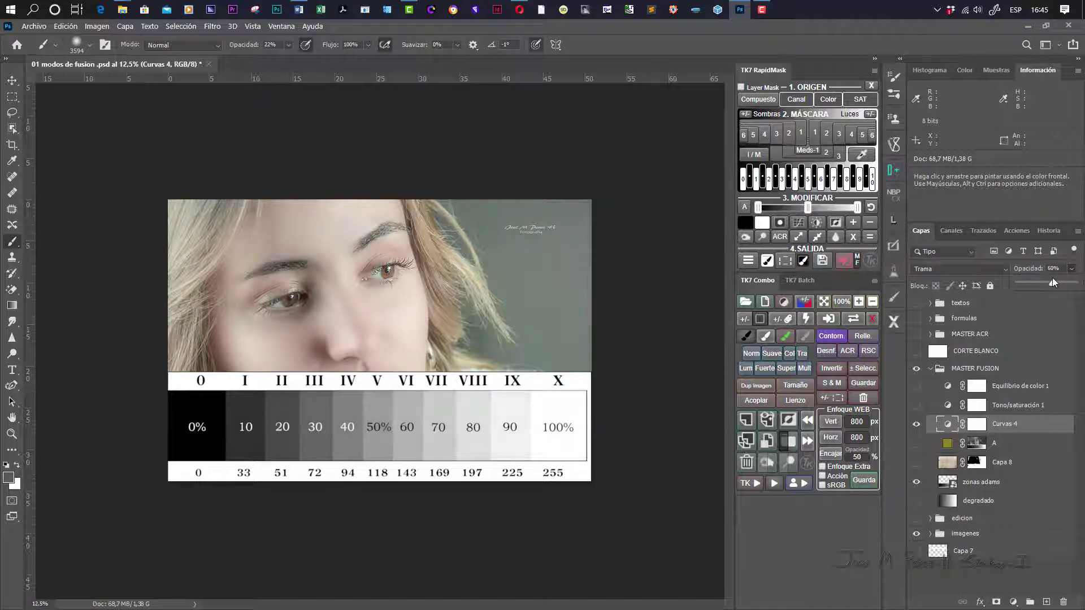
Edit Curvas 4's RGB curve with points, moving the white point to input 4 and back to 255
double_click(948, 425)
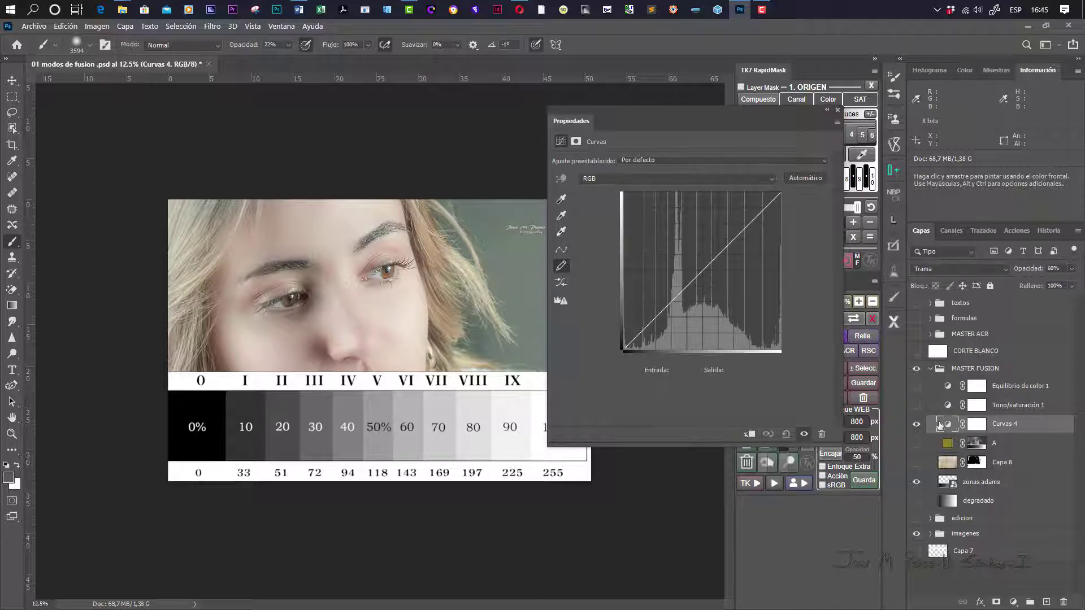
click(560, 249)
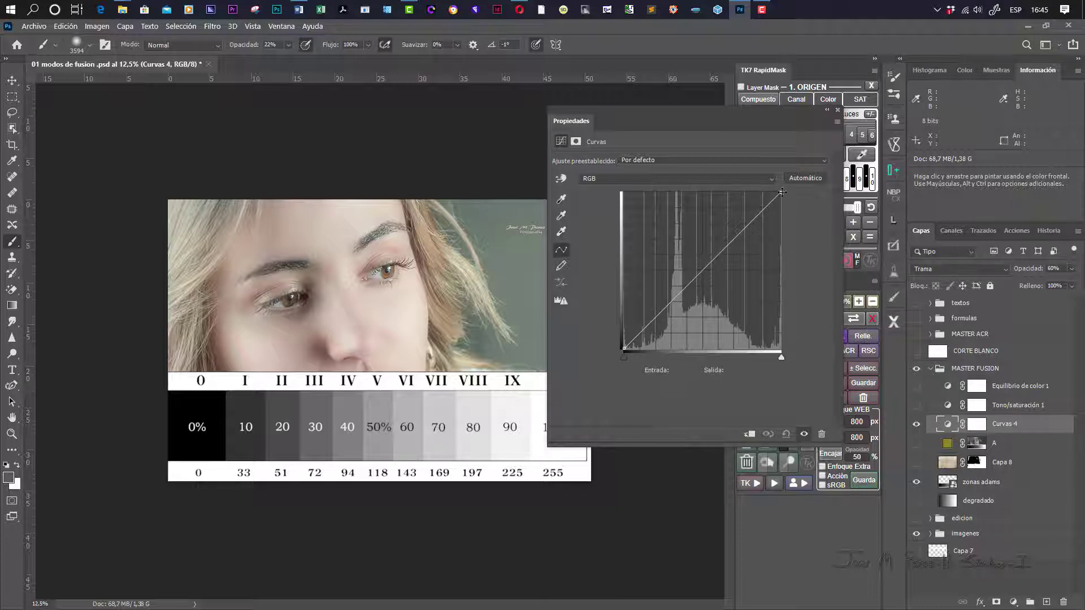
click(710, 178)
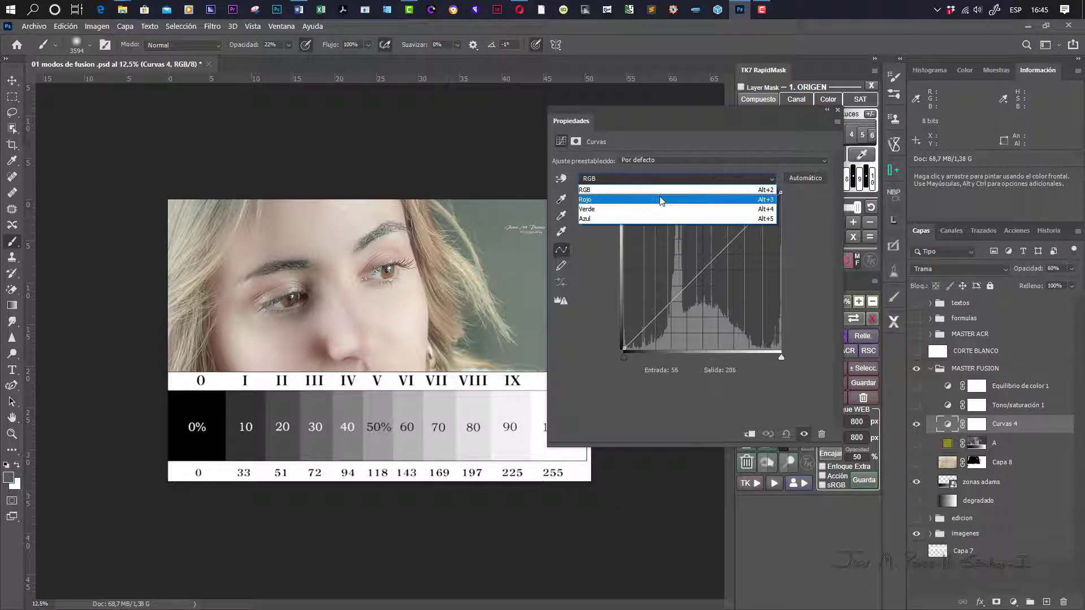
click(816, 227)
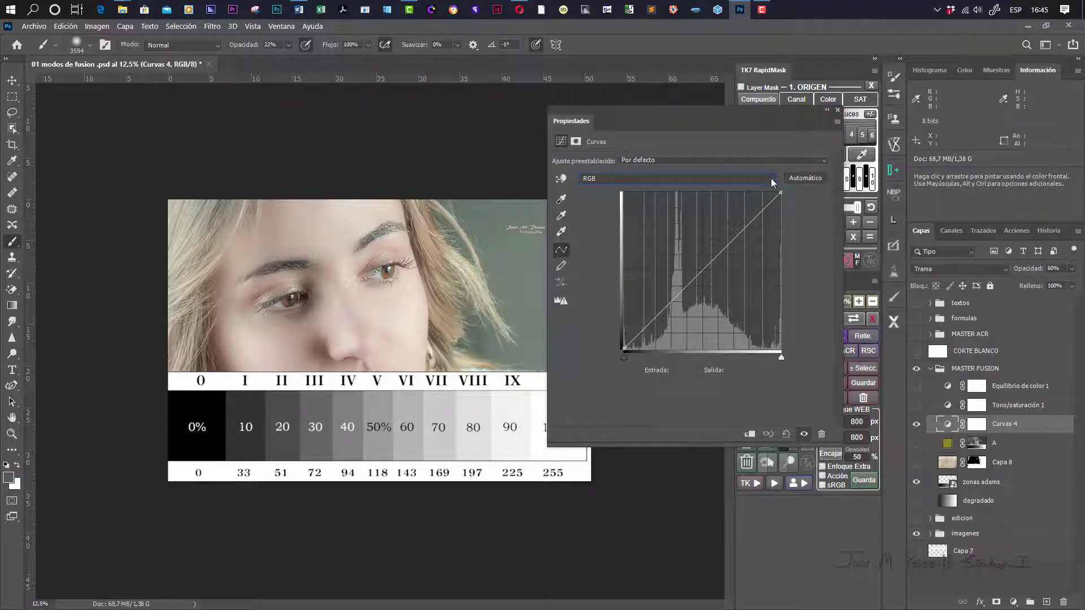
drag(781, 192, 609, 172)
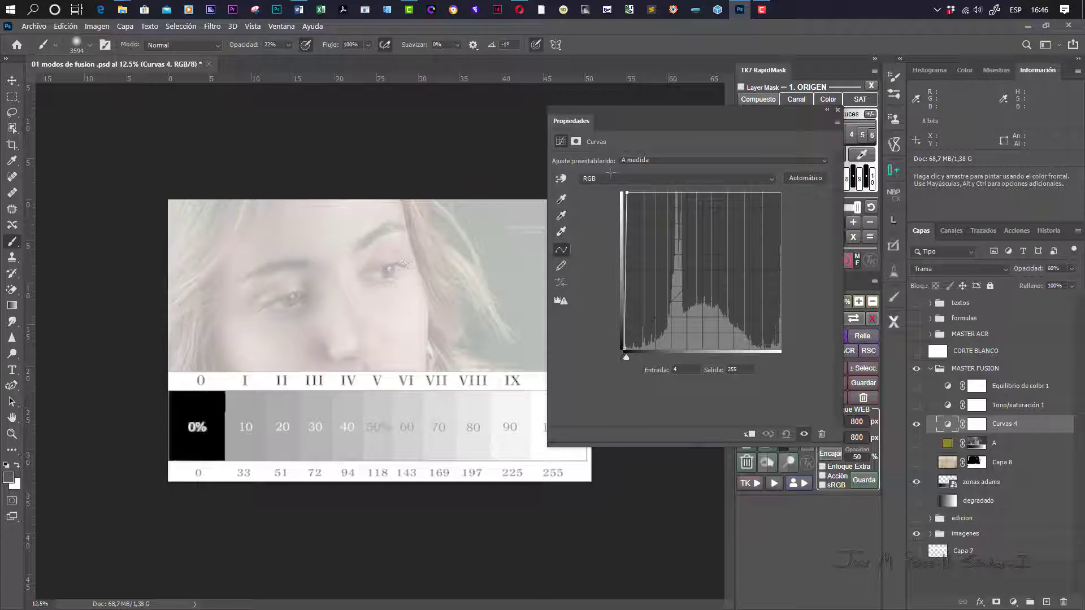
drag(611, 173, 783, 178)
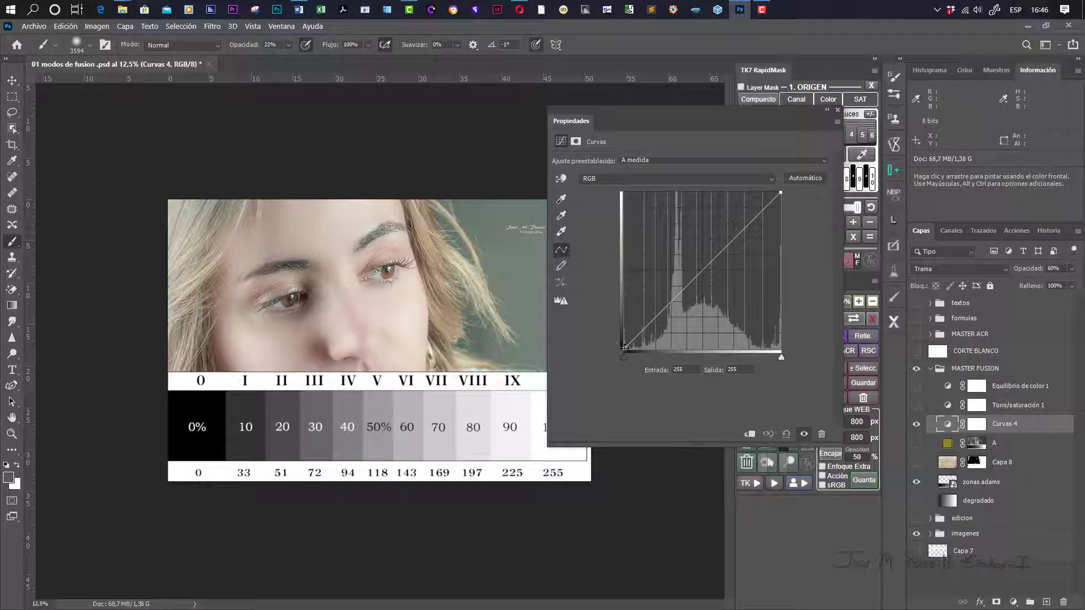
Raise the RGB curve's black point to output 255 and pull its midpoint down to input 136, output 93
drag(617, 348, 614, 315)
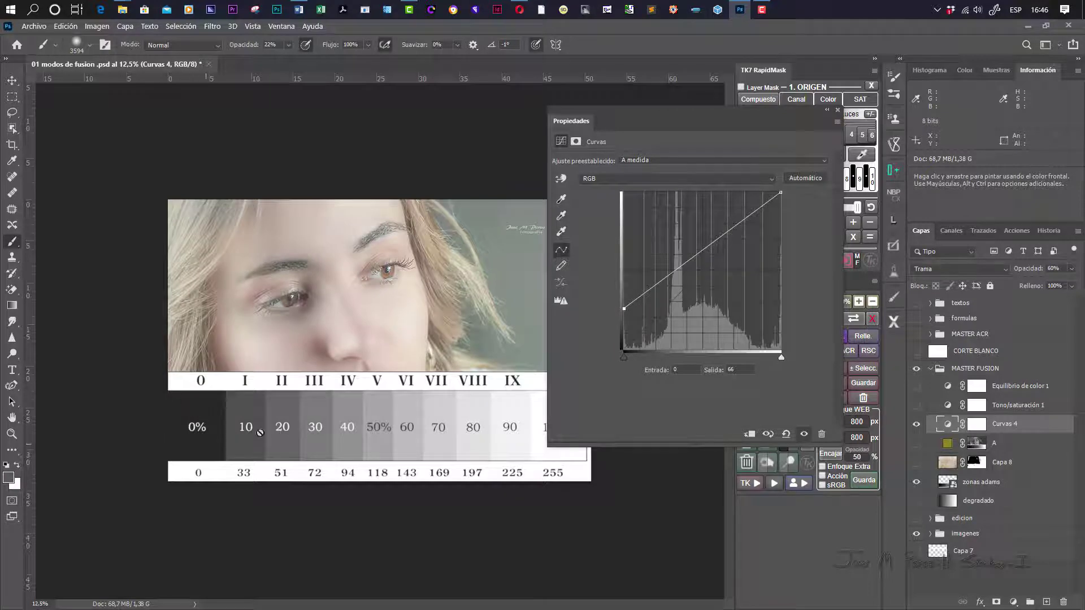
drag(623, 309, 596, 191)
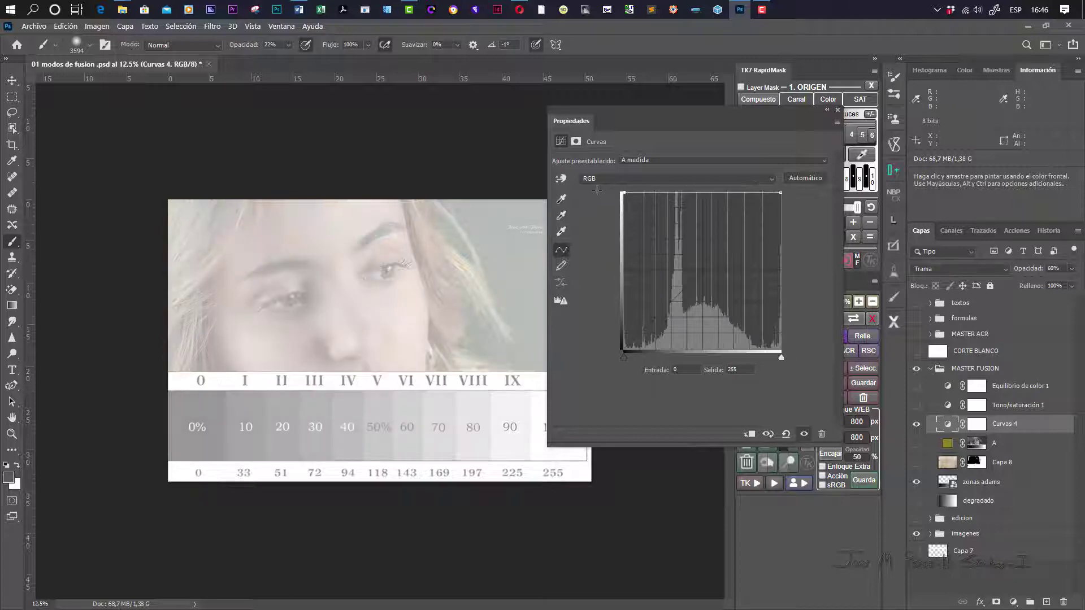
drag(700, 194, 707, 292)
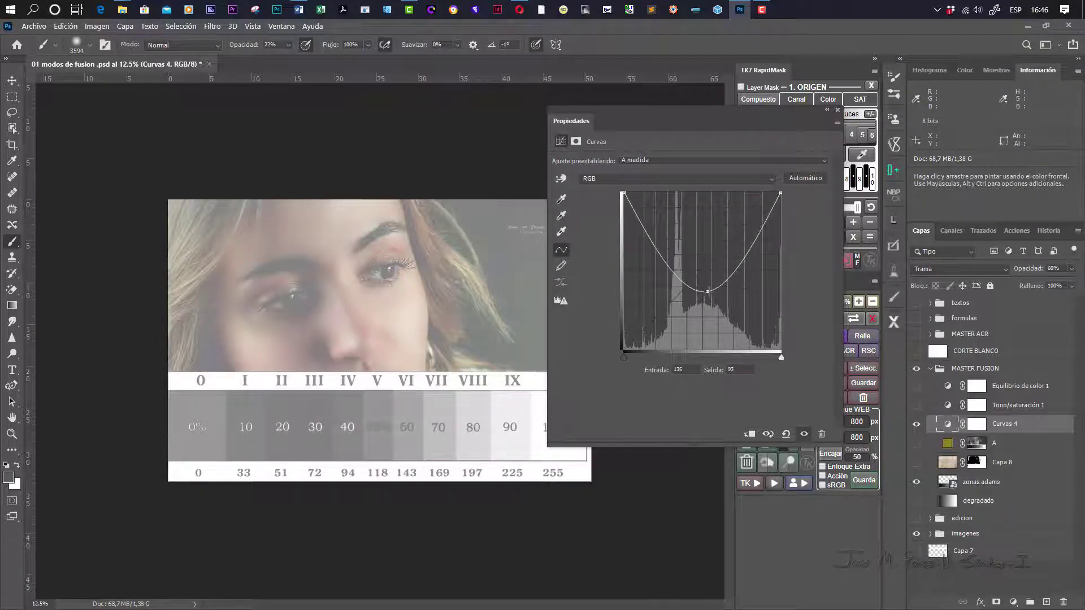
Lower Curvas 4's opacity to 21% and compare the portrait with the layer hidden and shown
click(1072, 269)
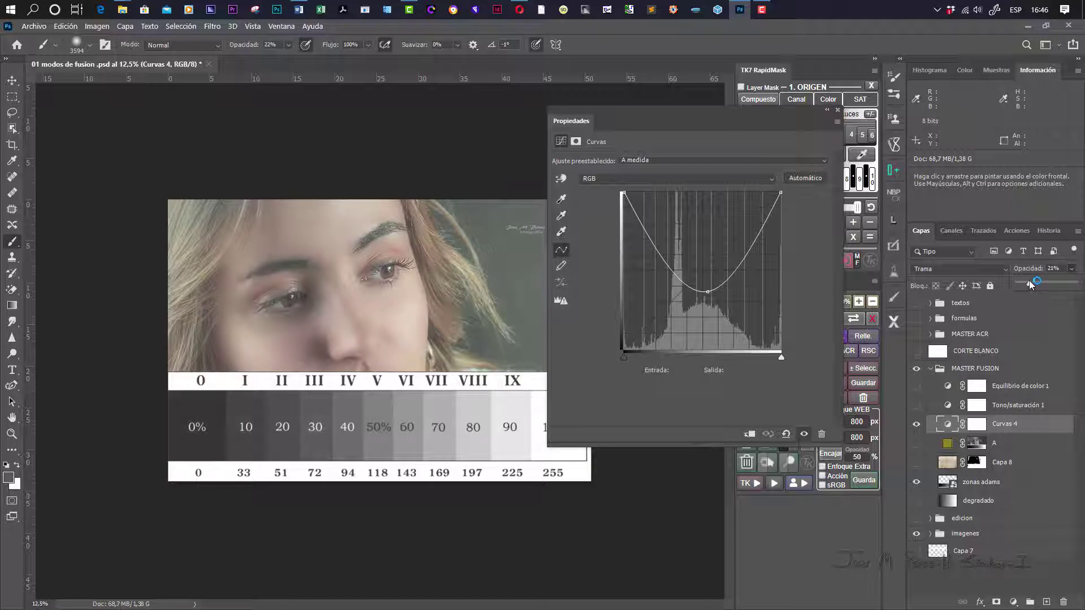
click(916, 425)
click(916, 424)
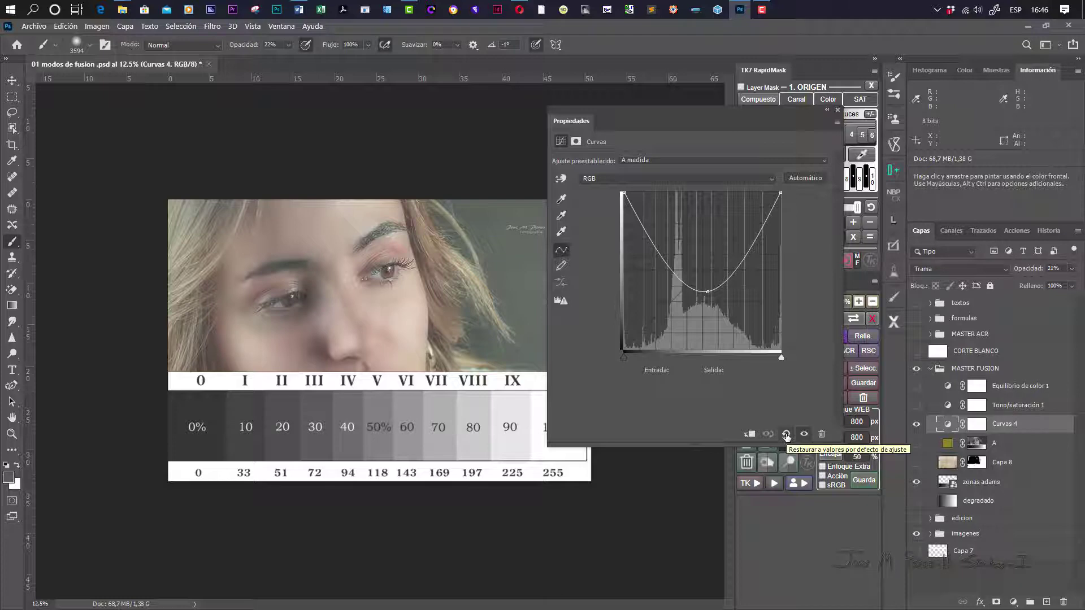
Reset Curvas 4 to its default curve and set the layer's opacity to 61%
click(786, 435)
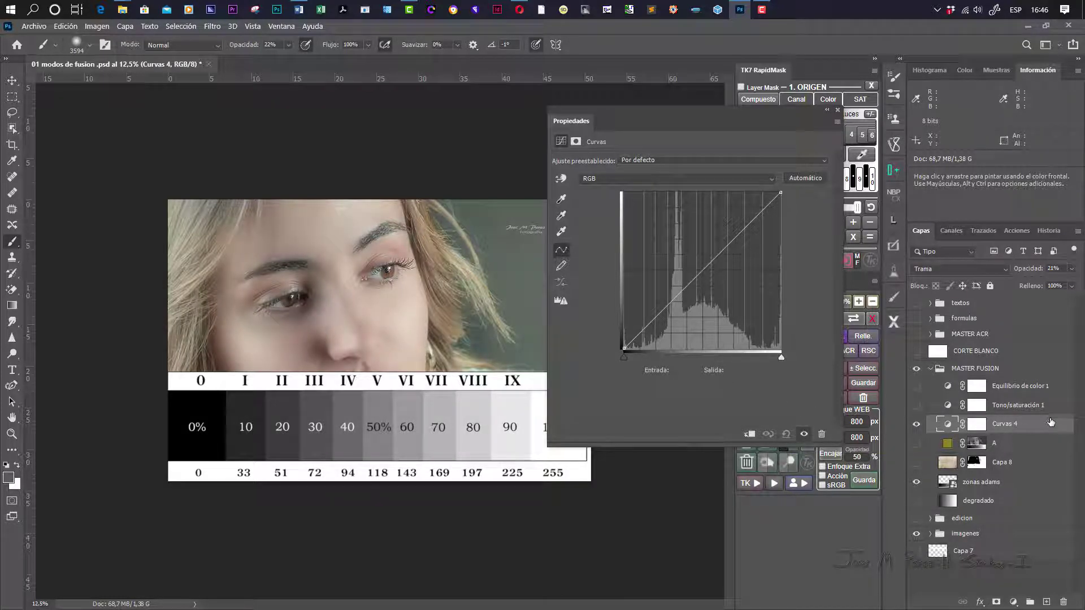
click(1071, 269)
drag(1031, 284, 1049, 283)
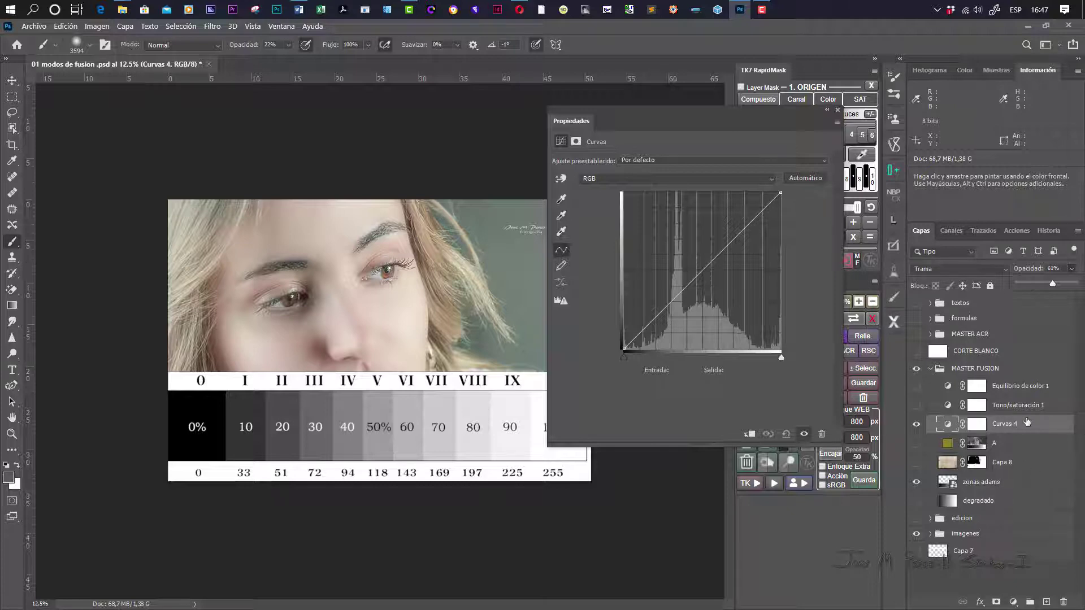
Set the curve's white-point target colour to blue 2a387e without saving it as default, and sample the dark hair beside the cheek
click(948, 425)
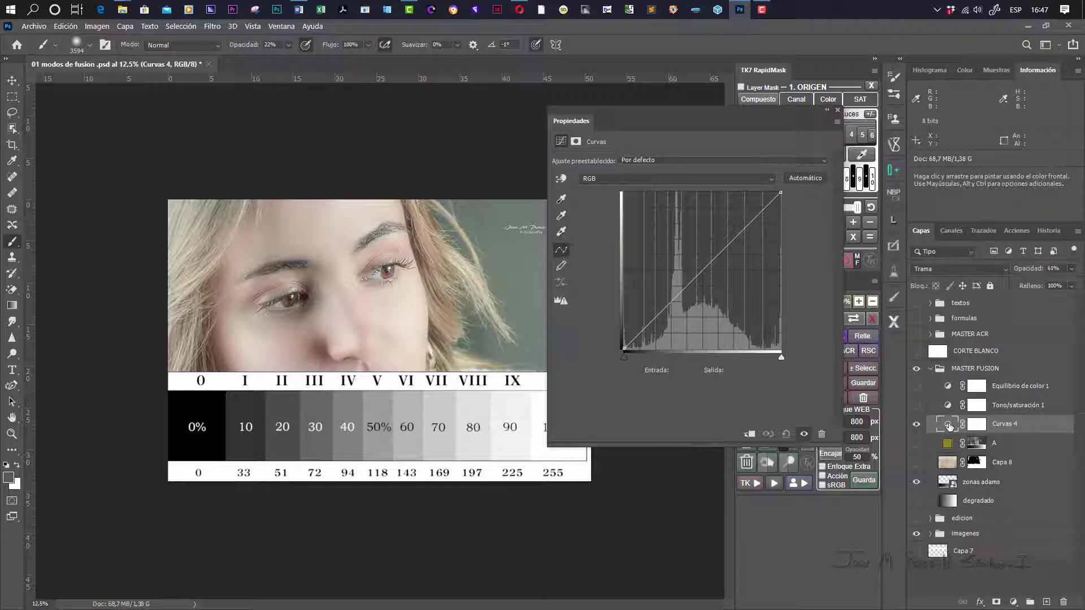
double_click(948, 426)
double_click(561, 232)
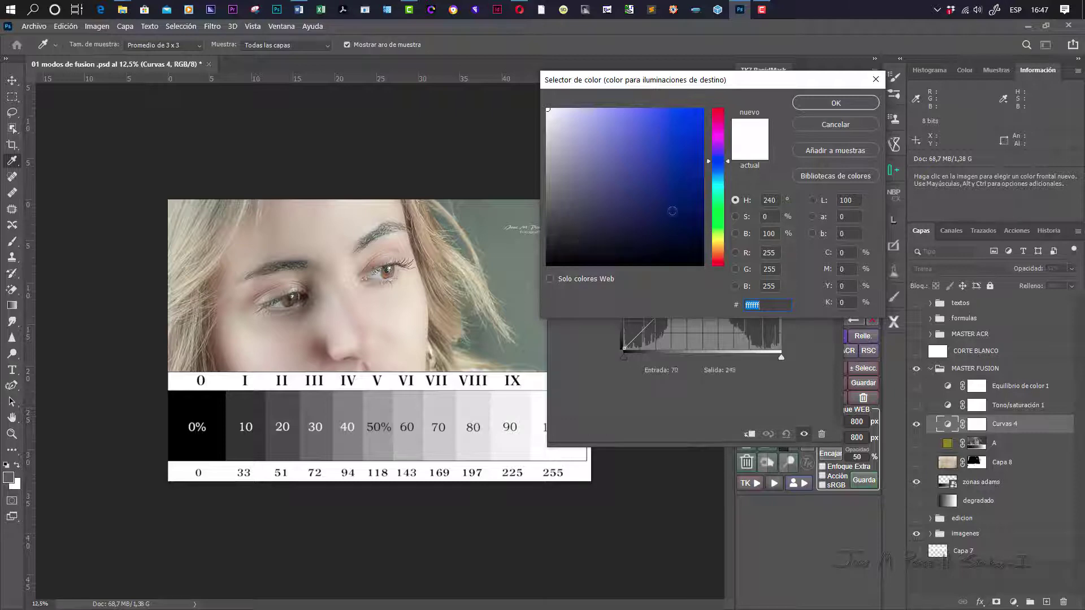
drag(707, 162, 708, 165)
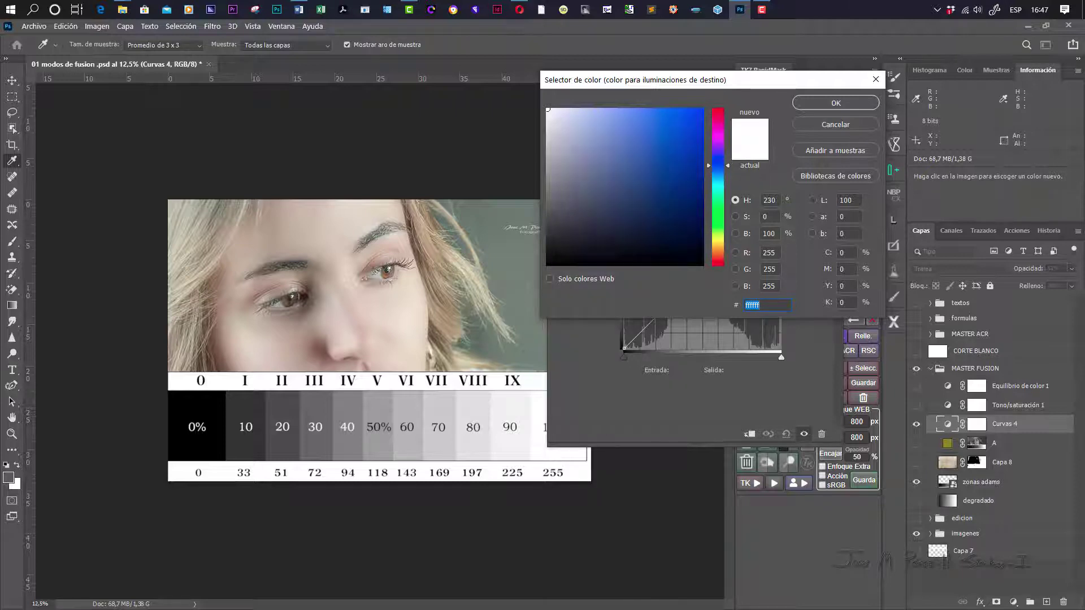
drag(677, 201, 677, 187)
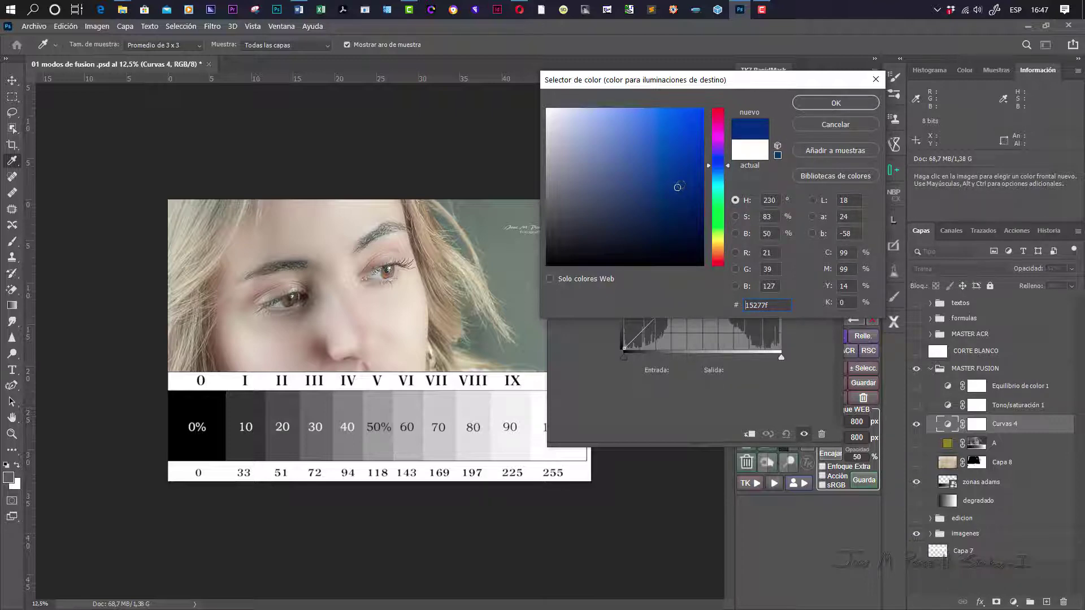
drag(679, 187, 651, 189)
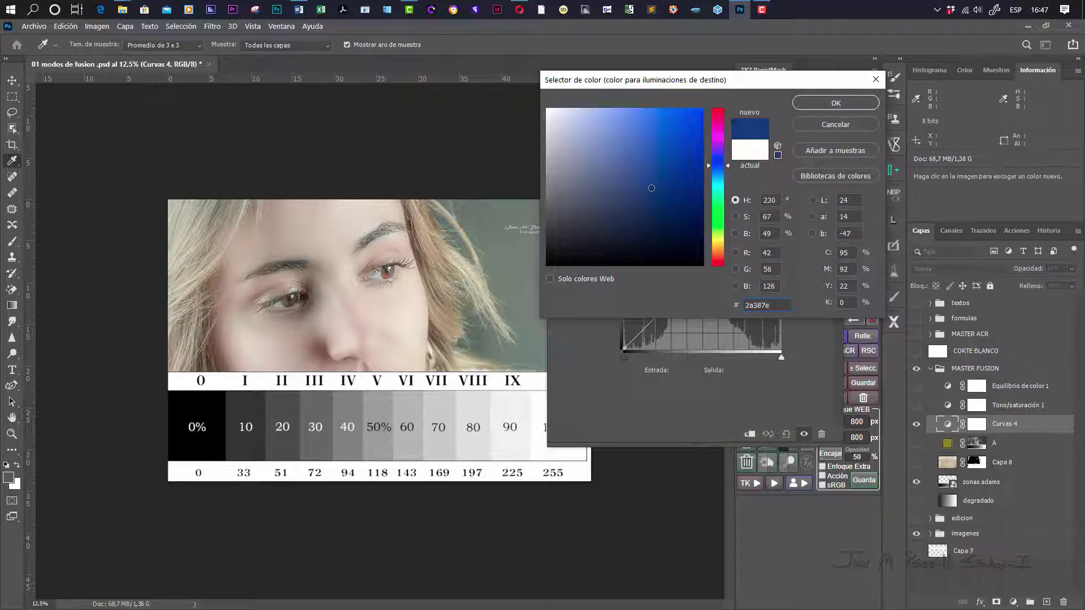
click(816, 101)
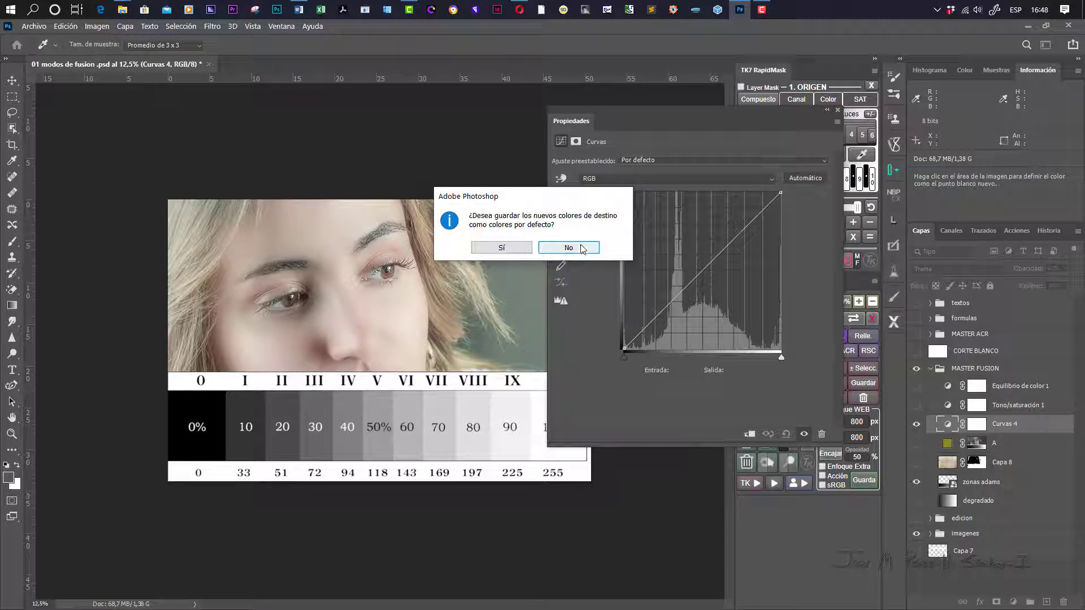
click(582, 249)
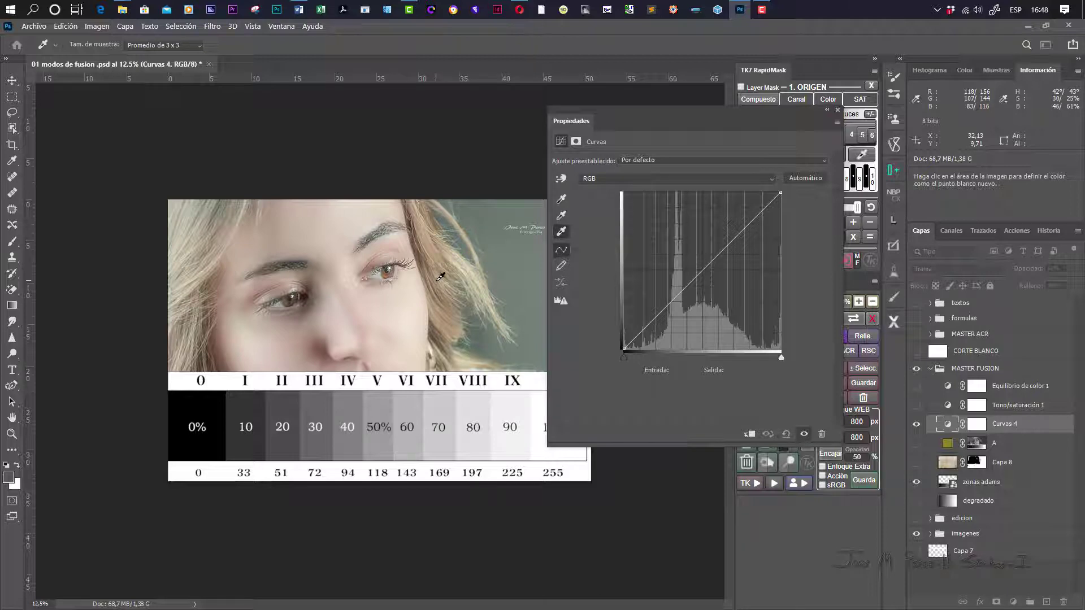
click(220, 349)
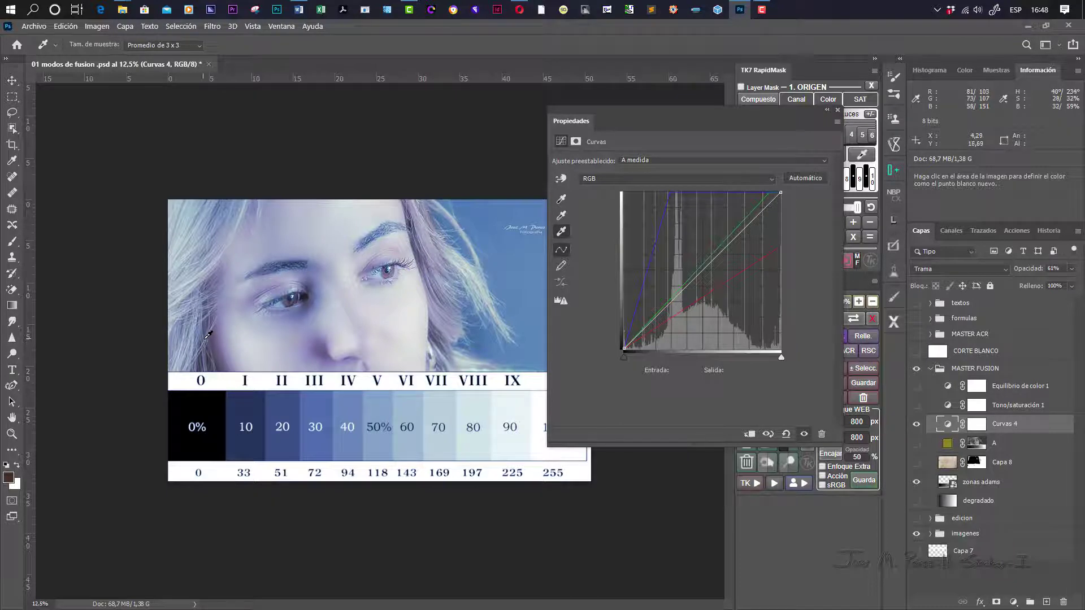
Limit Curvas 4 to the shadows by splitting the underlying layer's Blend If highlight range to 17 / 98
click(1045, 426)
click(871, 301)
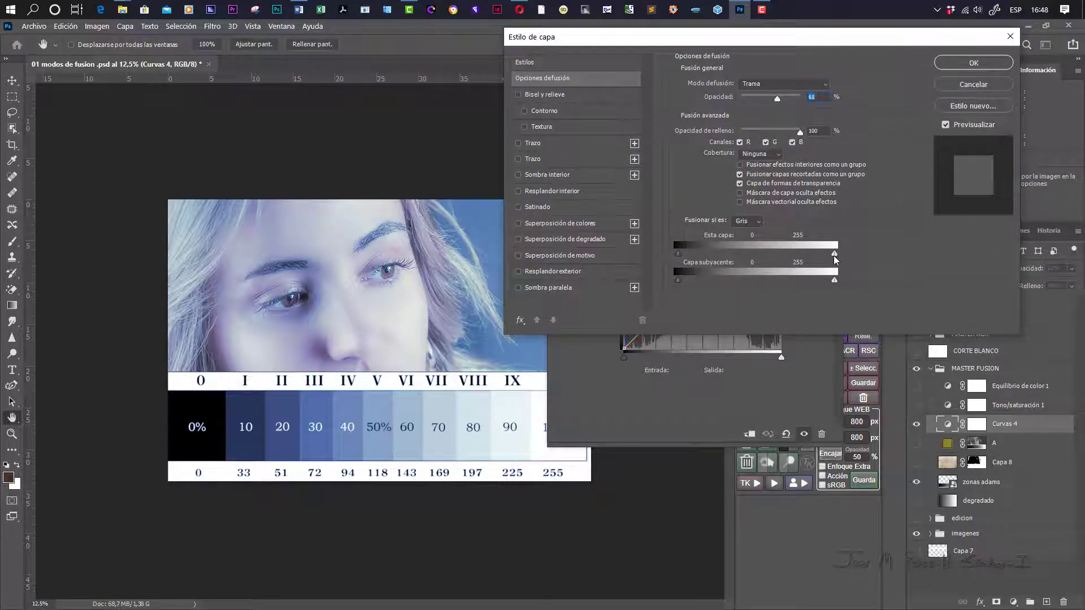
drag(834, 279, 689, 282)
key(alt)
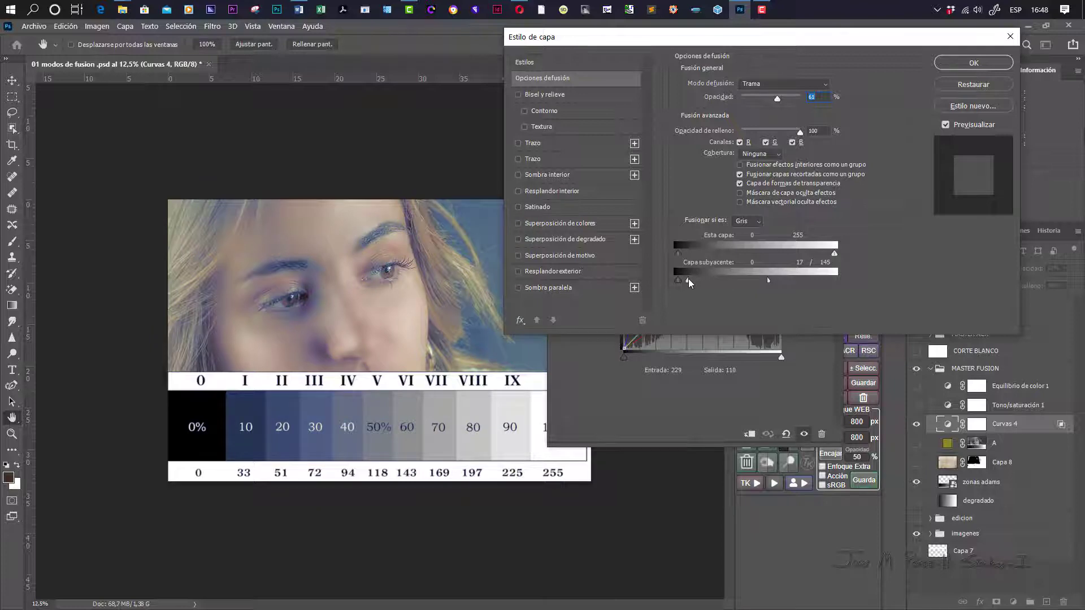
drag(765, 281, 772, 280)
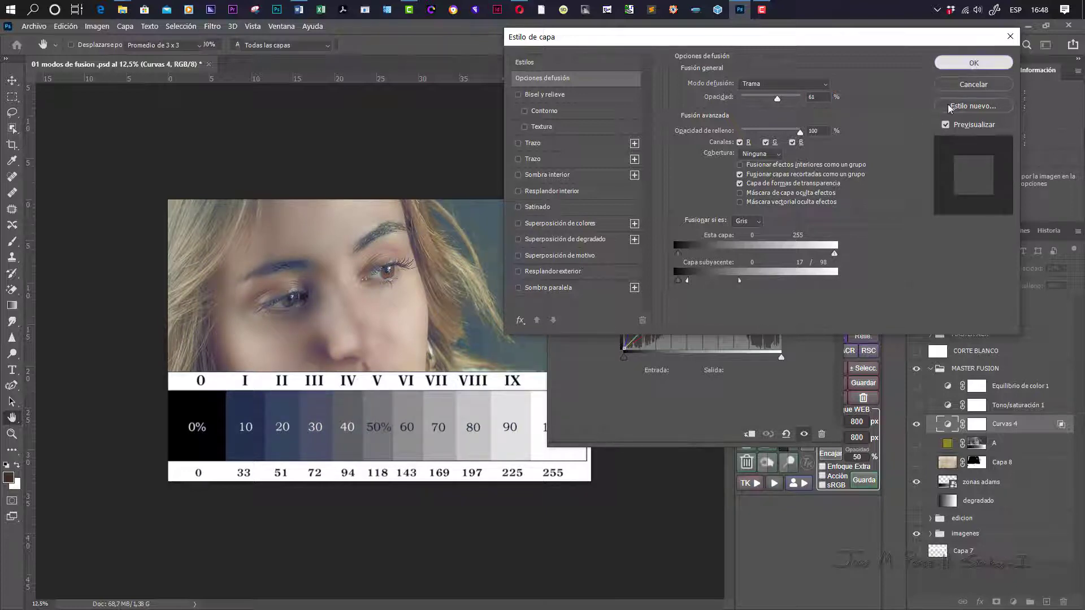
click(973, 63)
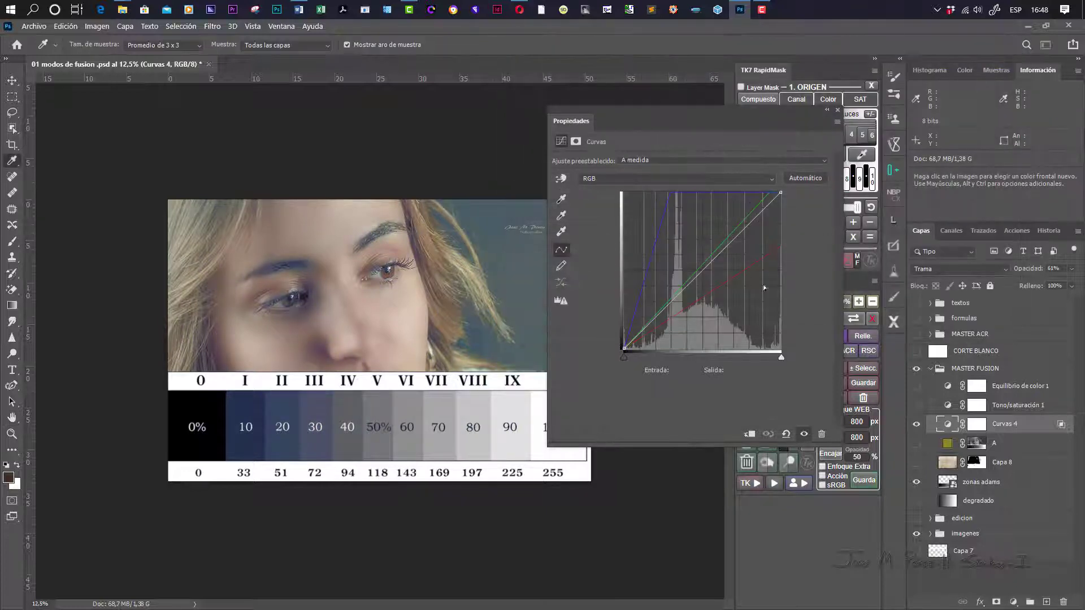
Compare the portrait with Curvas 4 hidden and shown
click(916, 424)
click(916, 424)
click(916, 424)
click(916, 425)
Reset Curvas 4 to its default curve and restore the underlying layer's Blend If highlight range to 255
click(786, 433)
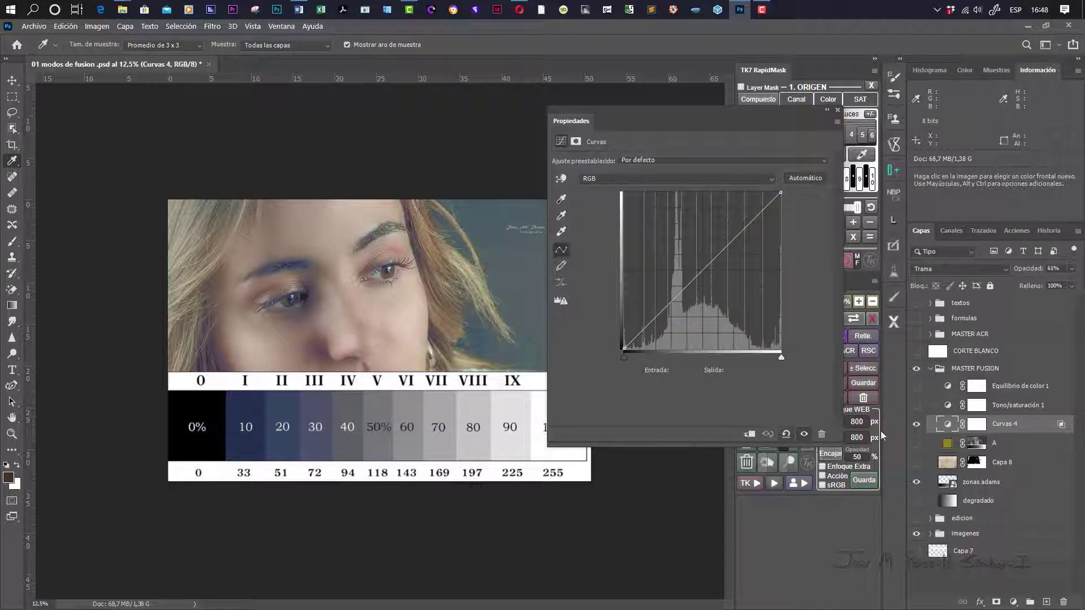
double_click(1061, 427)
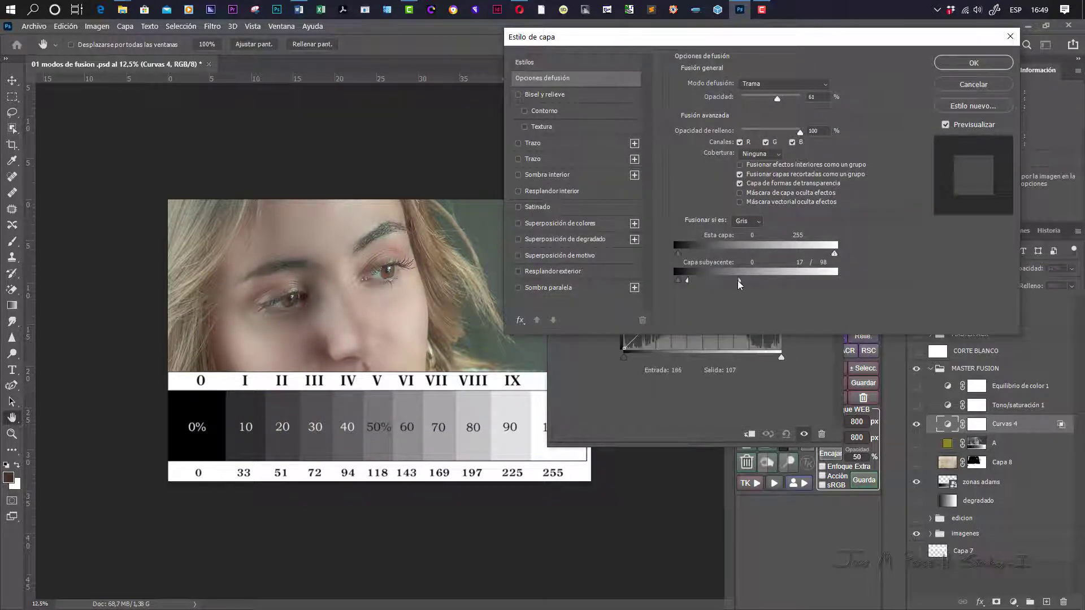
drag(738, 280, 870, 277)
drag(686, 280, 863, 279)
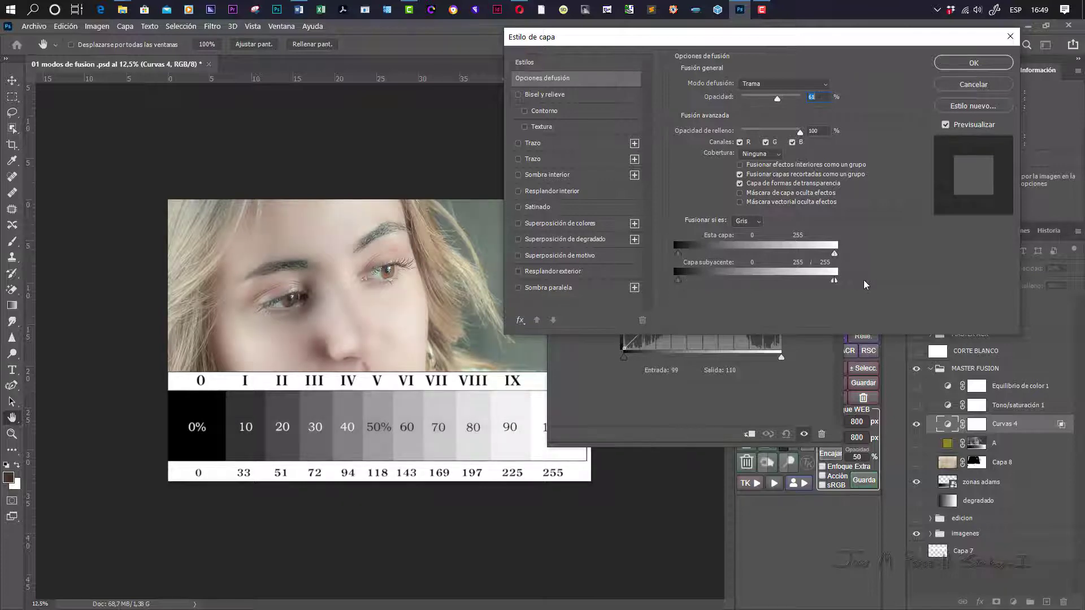
click(973, 66)
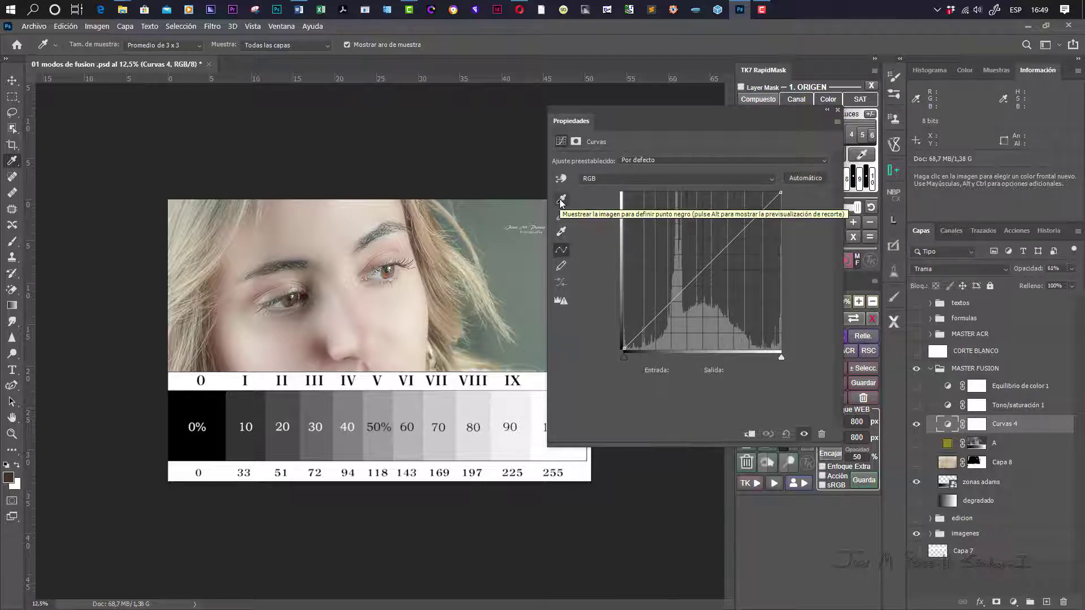
Sample the cheek with a blue white-point target colour, not saved as default, and compare the portrait with Curvas 4 hidden and shown
click(561, 232)
double_click(561, 233)
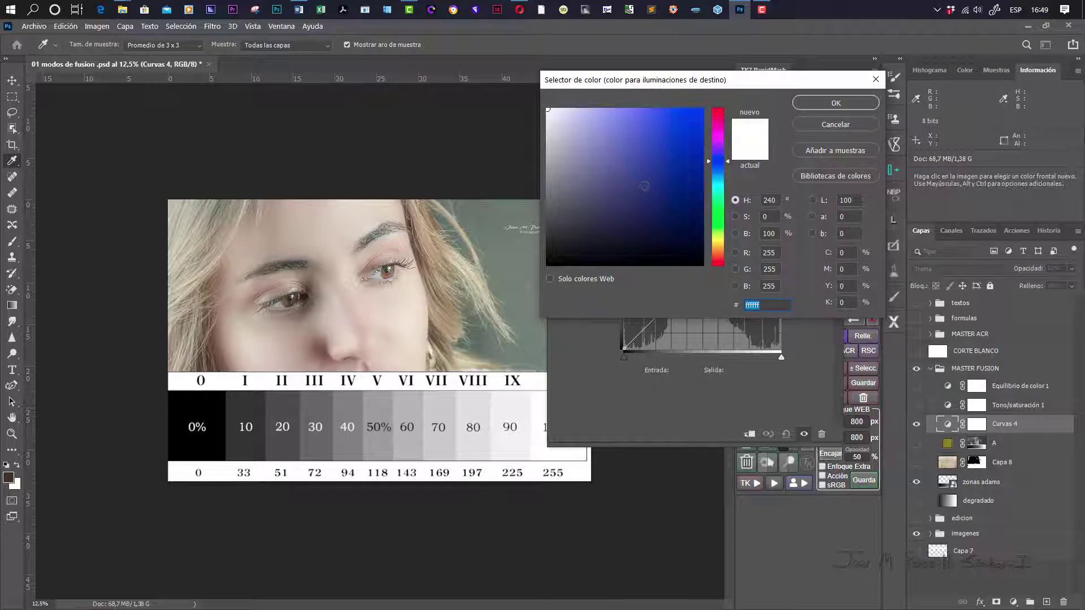
click(836, 102)
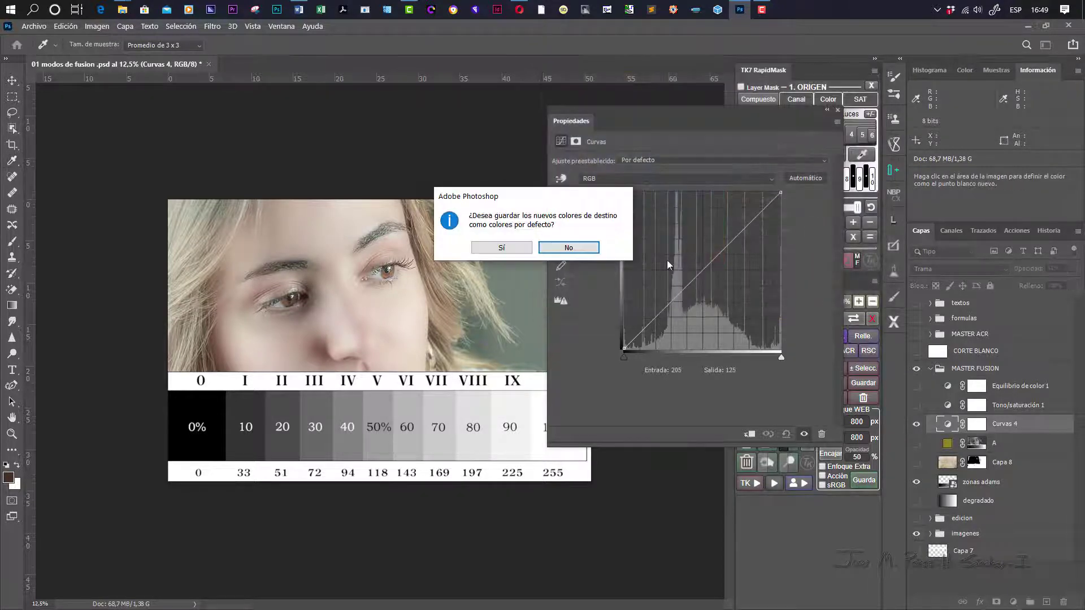
click(569, 247)
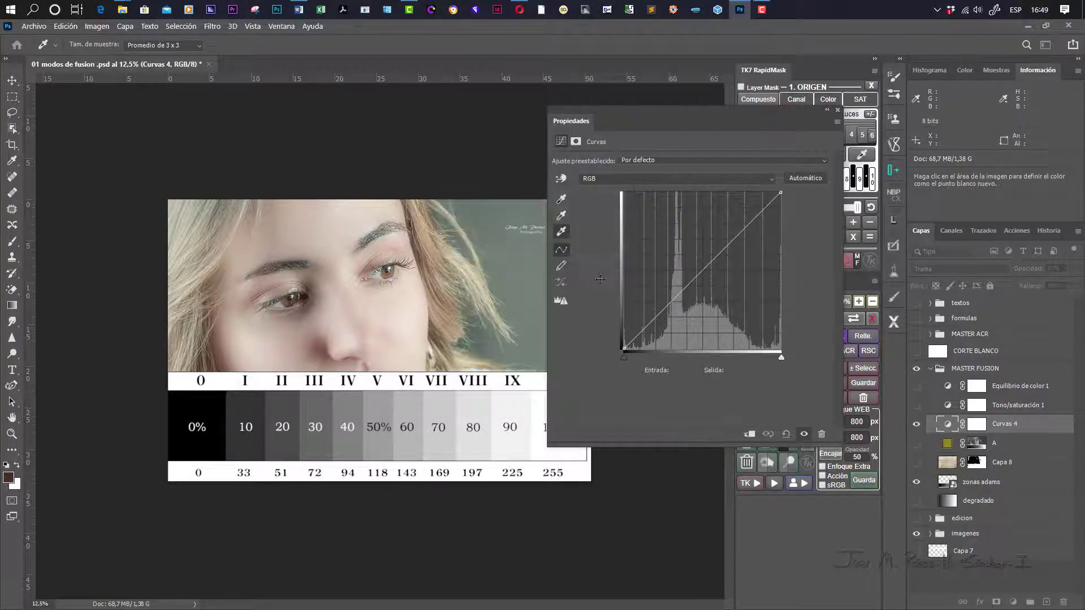
click(405, 312)
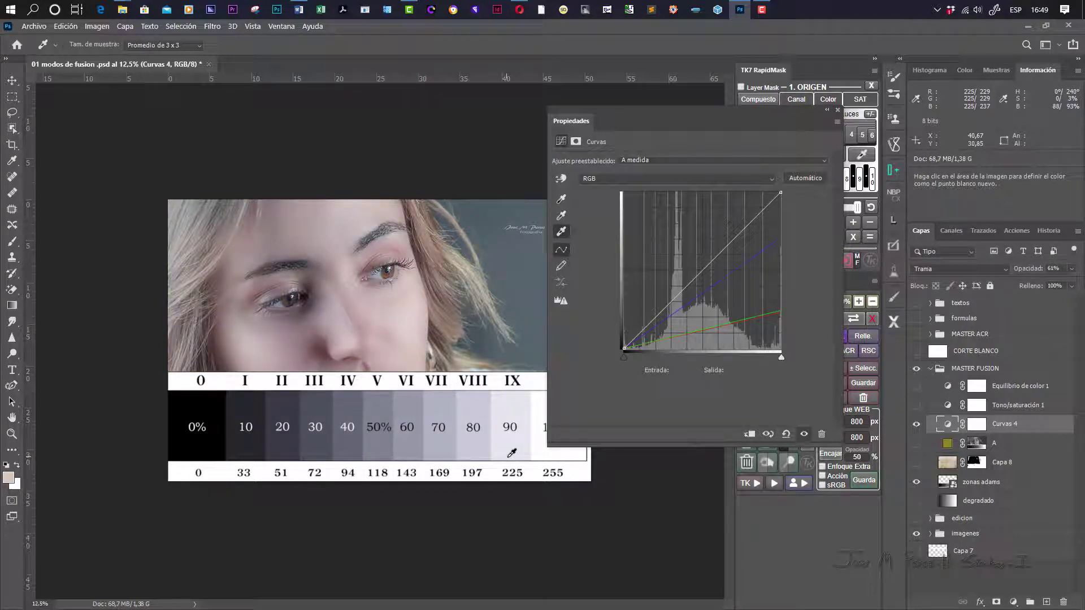
click(917, 425)
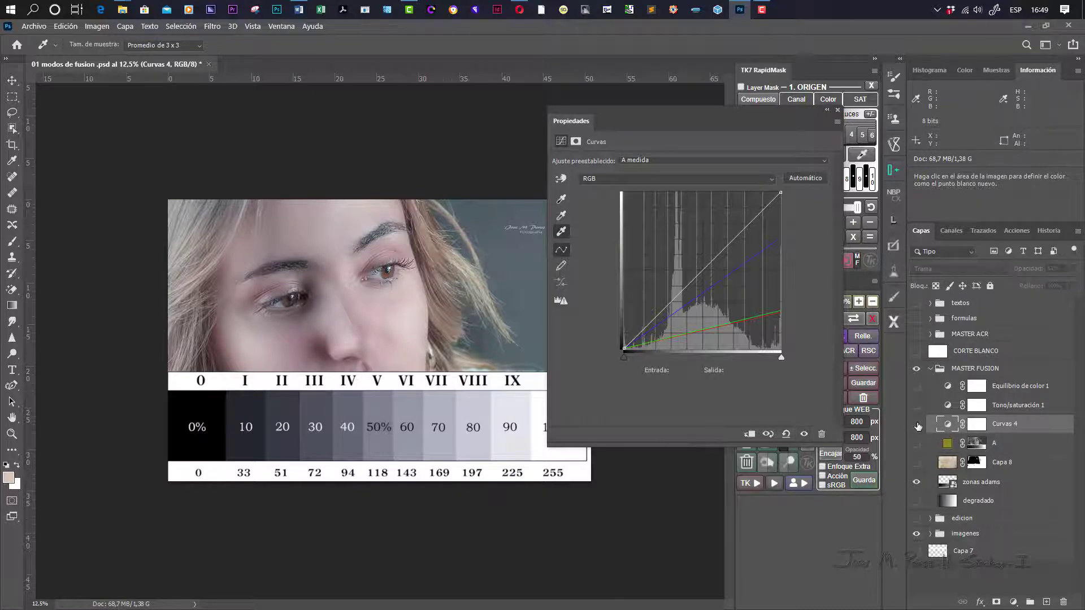
click(917, 425)
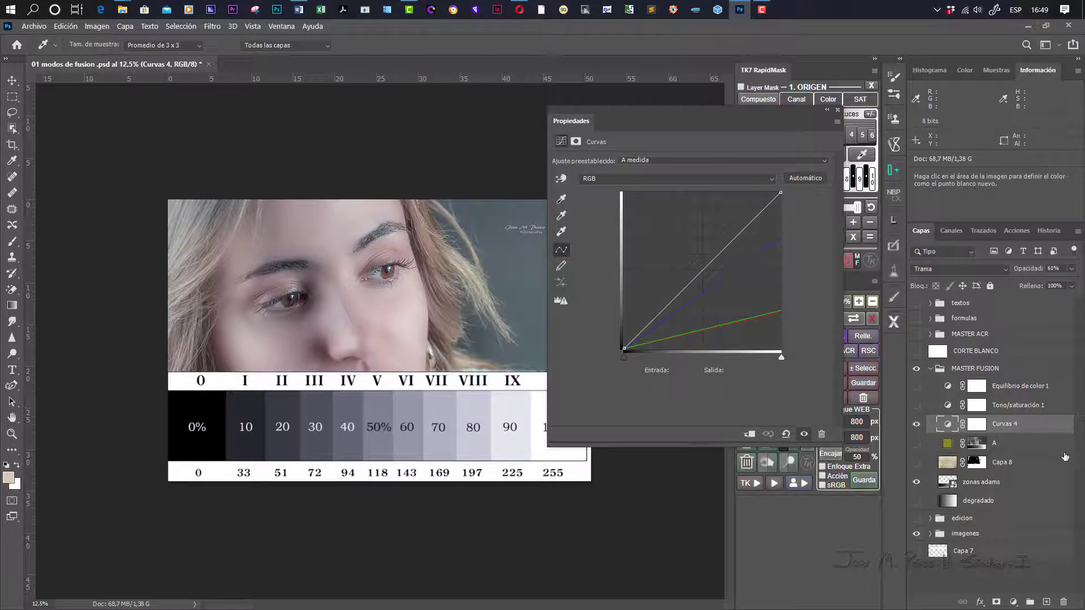
Limit Curvas 4 to the highlights by splitting the underlying layer's Blend If shadow range, and compare the layer hidden and shown
double_click(1041, 424)
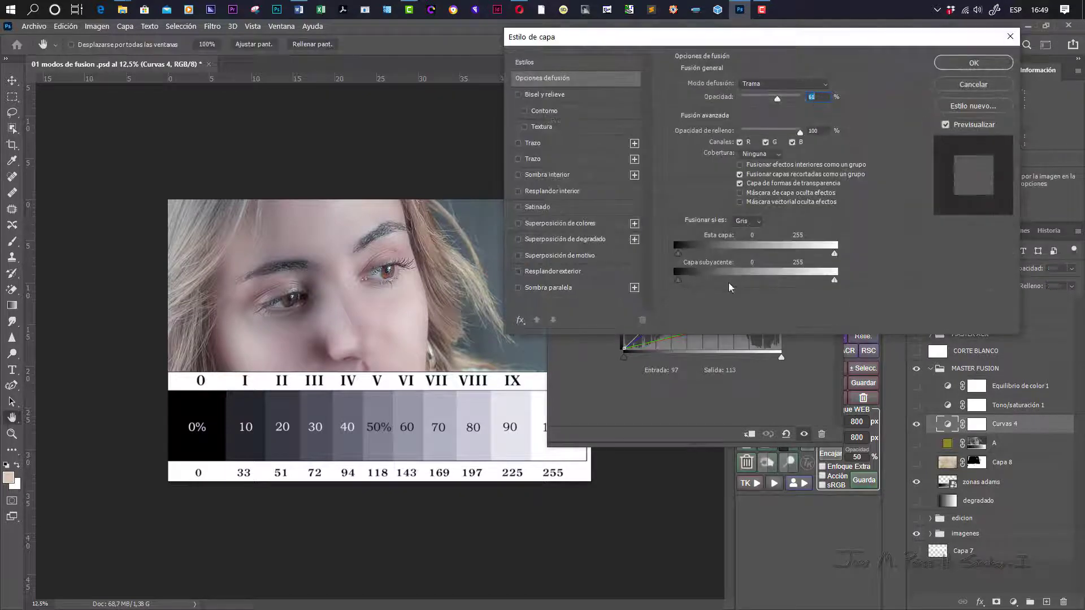
drag(677, 280, 765, 279)
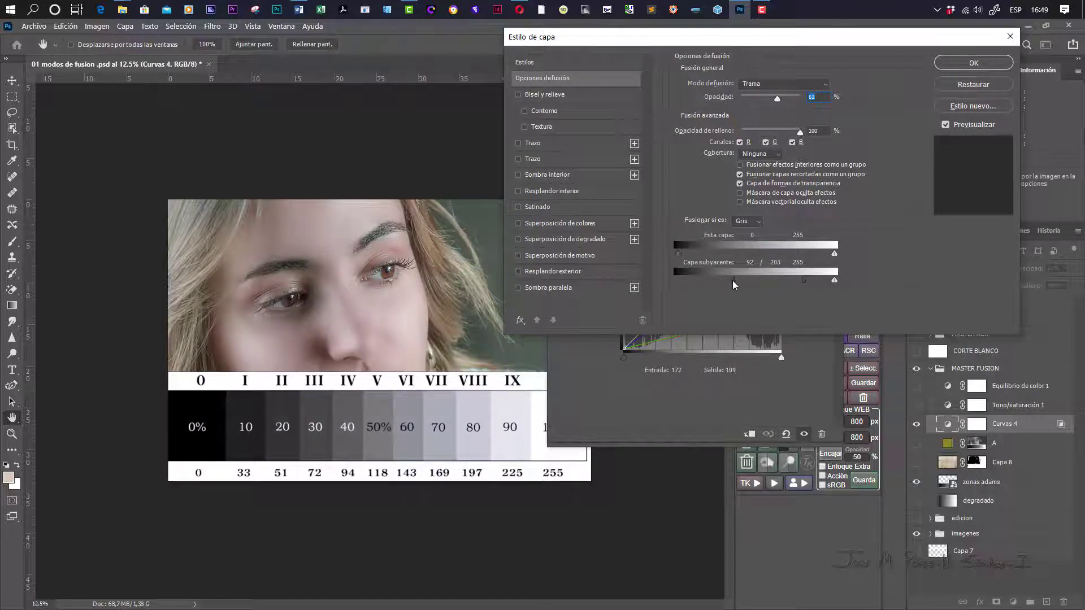
drag(732, 280, 808, 280)
click(972, 63)
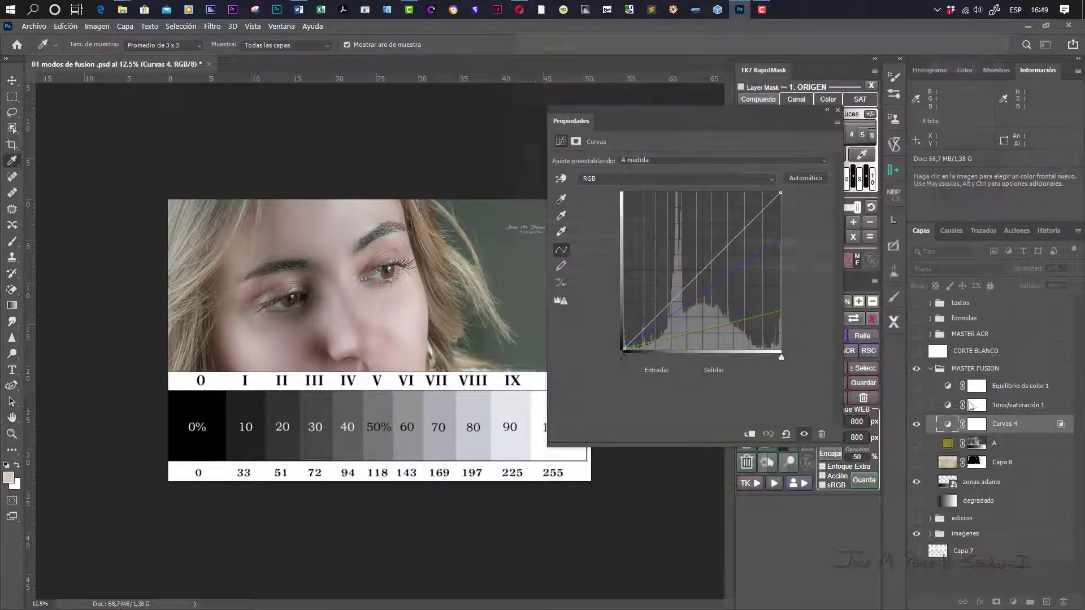
click(917, 429)
click(917, 429)
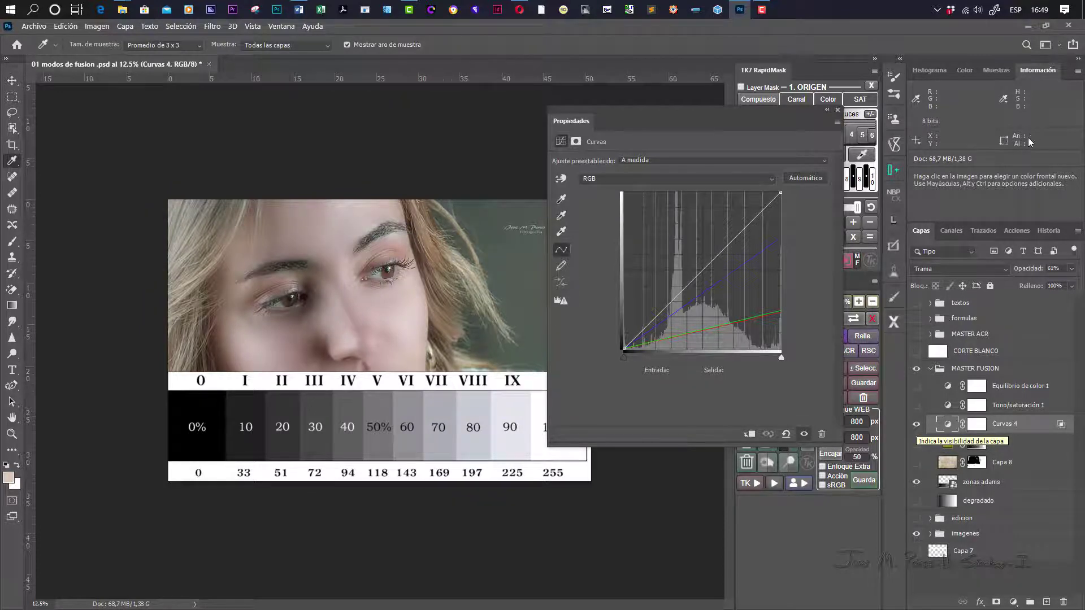
Preview the Multiplicar blending mode on Curvas 4 and keep Trama
click(965, 270)
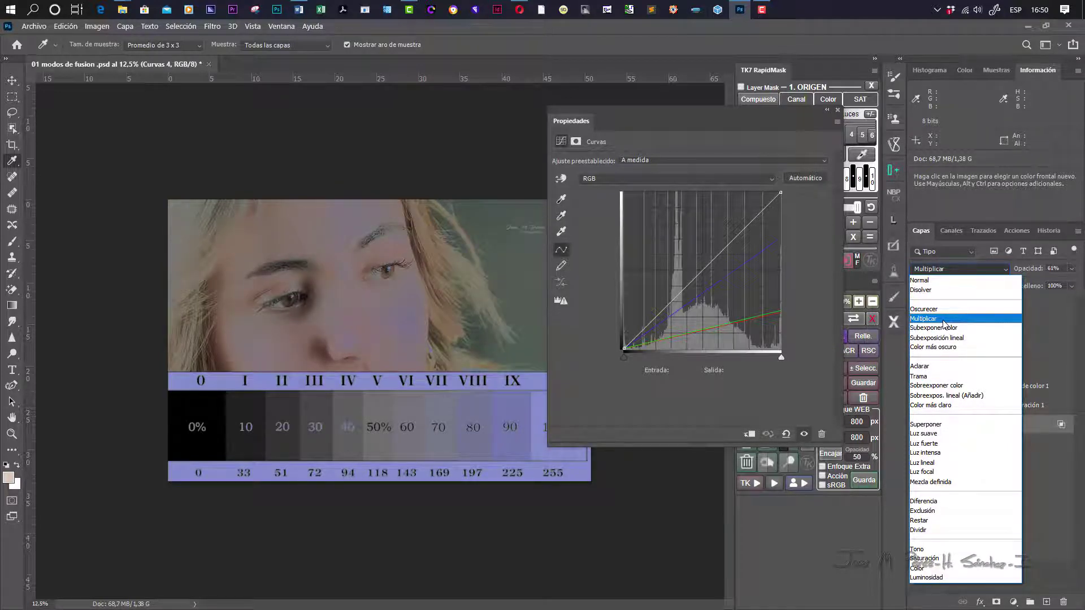
click(926, 377)
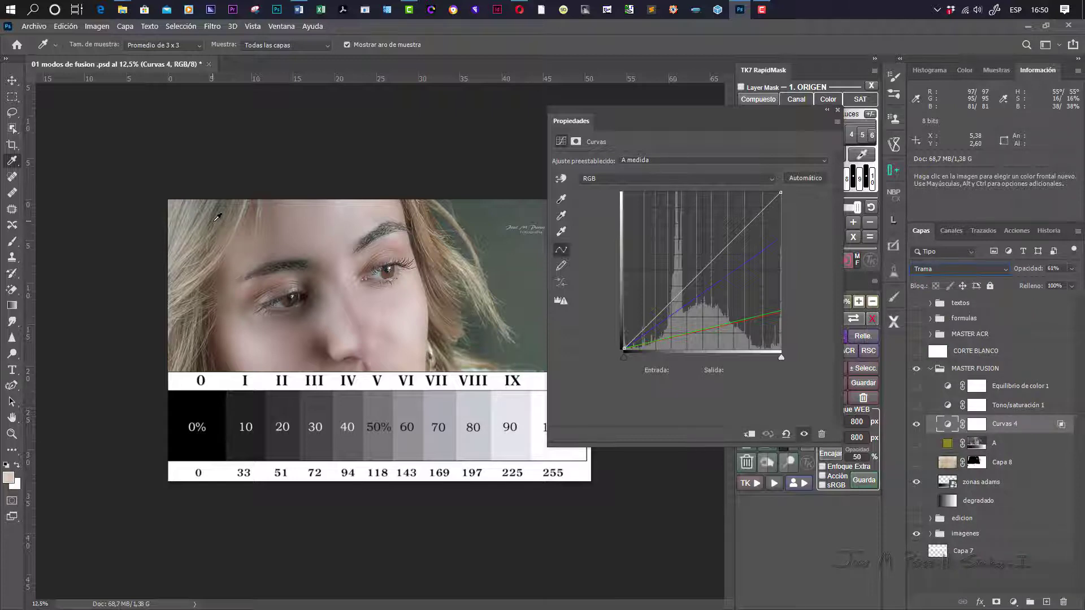
click(837, 111)
Hide Curvas 4, and show and select the Tono/saturación 1 adjustment layer
click(916, 424)
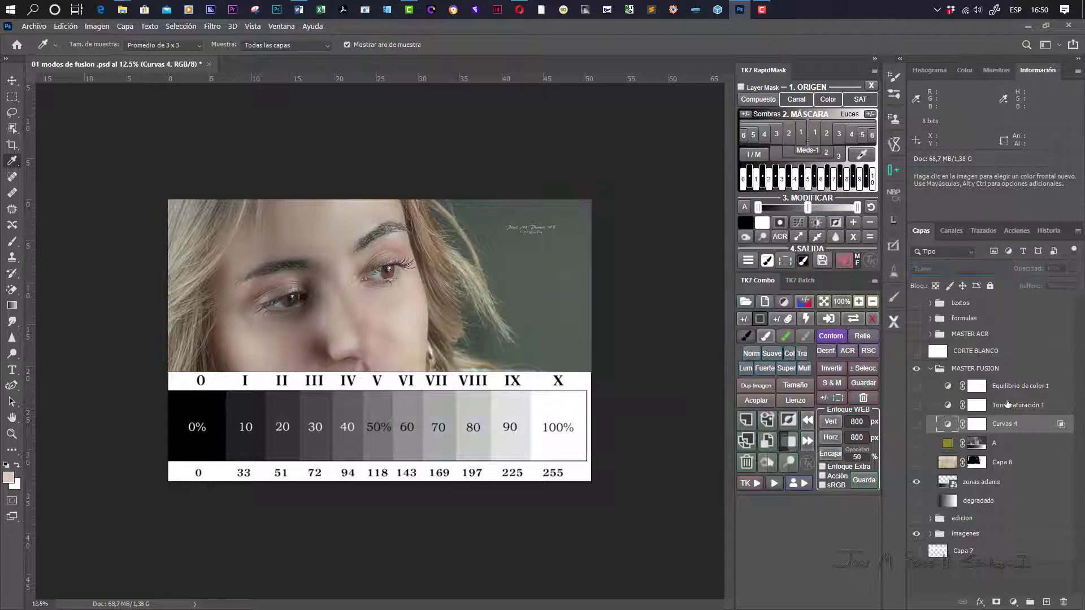
click(916, 405)
click(1056, 407)
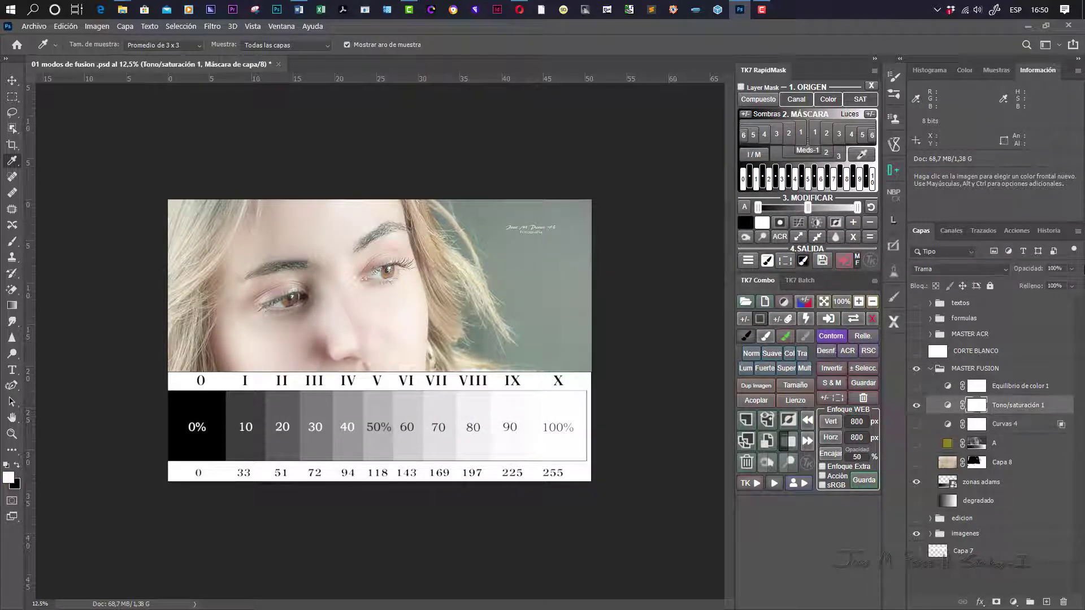
double_click(948, 405)
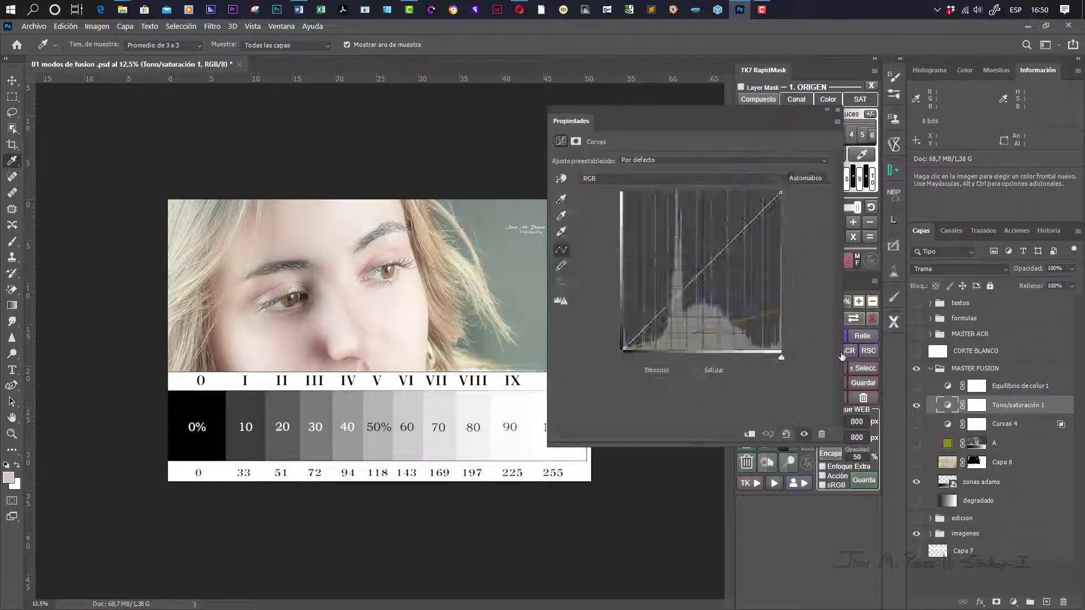
click(837, 110)
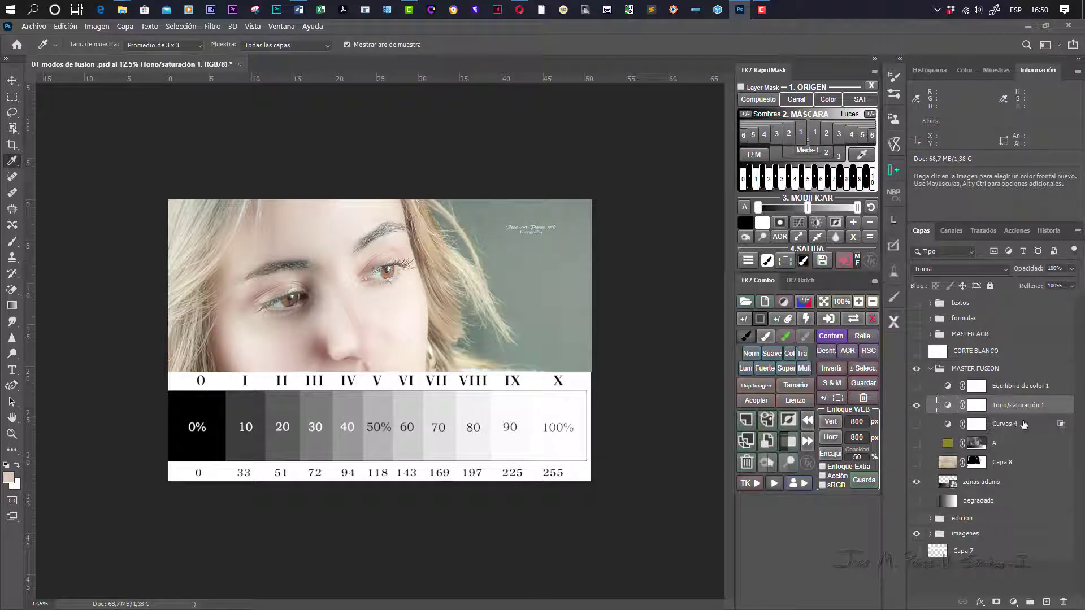
Colorize Tono/saturación 1 with hue 66 and saturation 72, and lower the layer's opacity to 30%
double_click(948, 405)
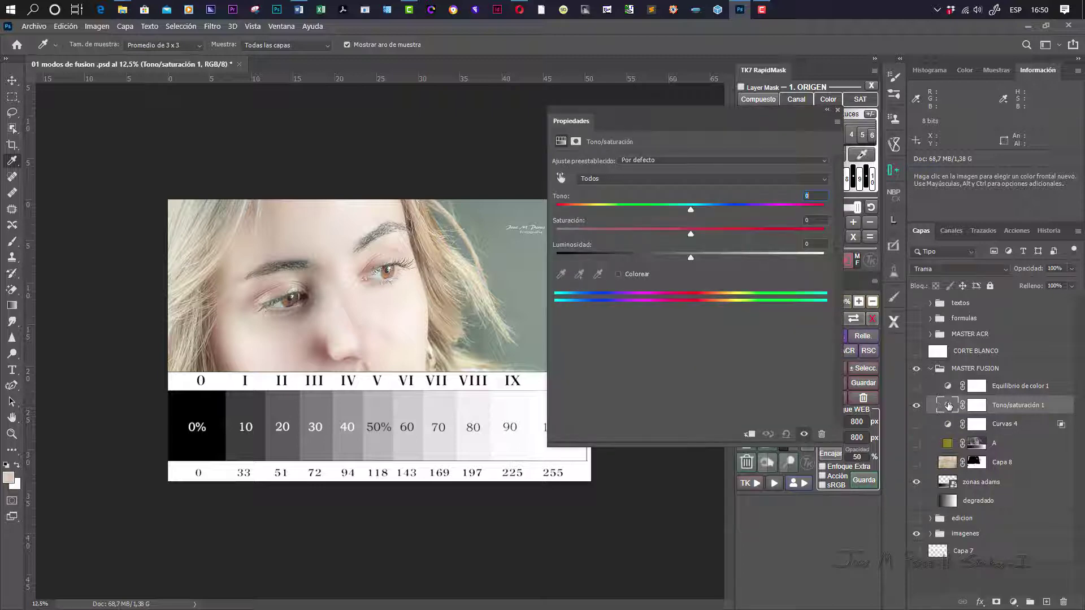
click(617, 273)
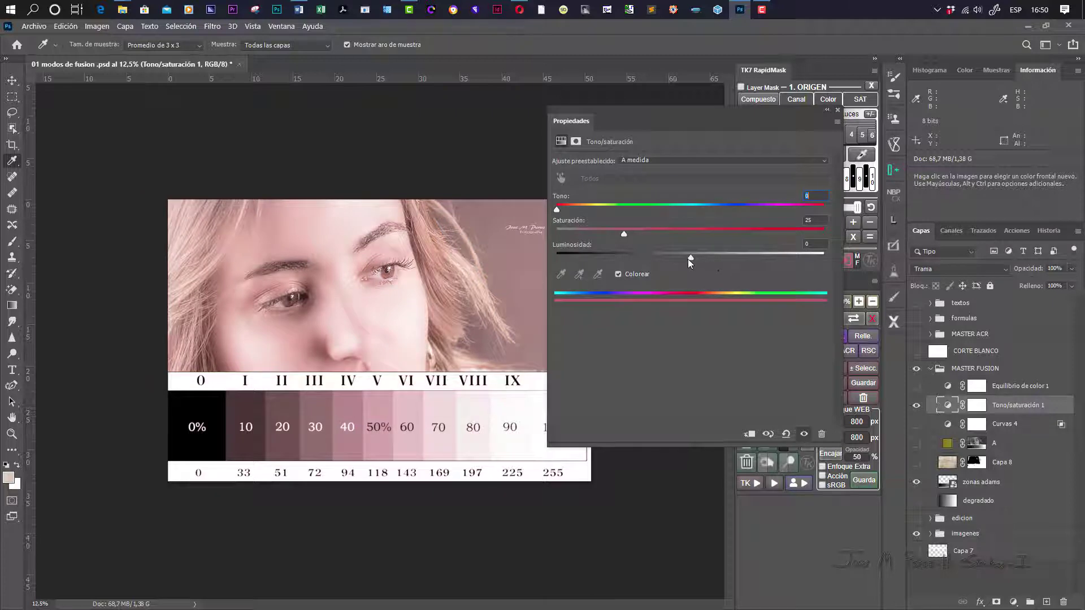
drag(564, 212, 734, 212)
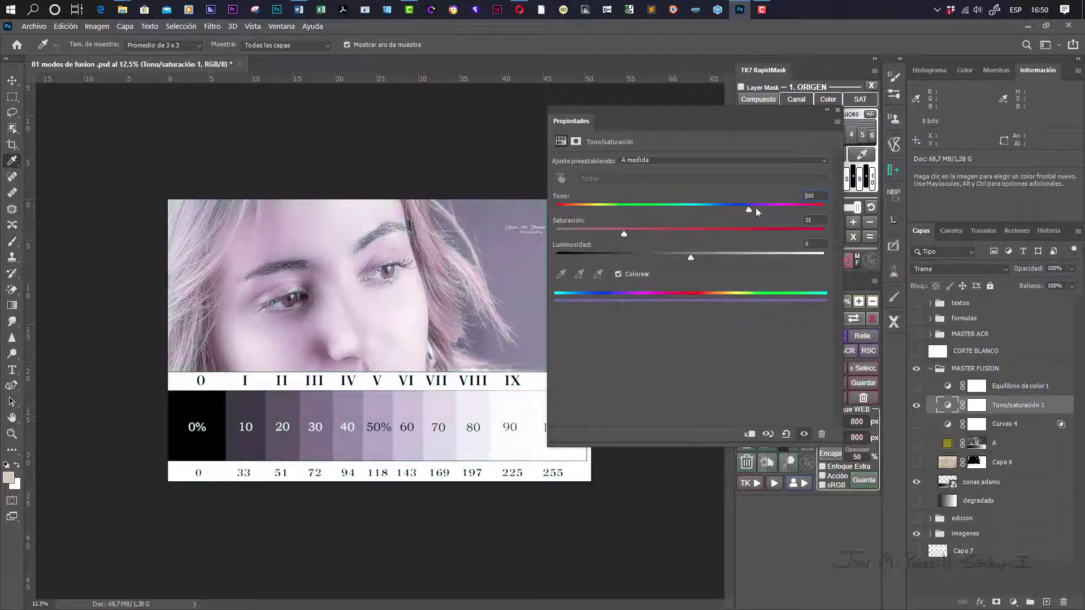
drag(665, 233, 606, 211)
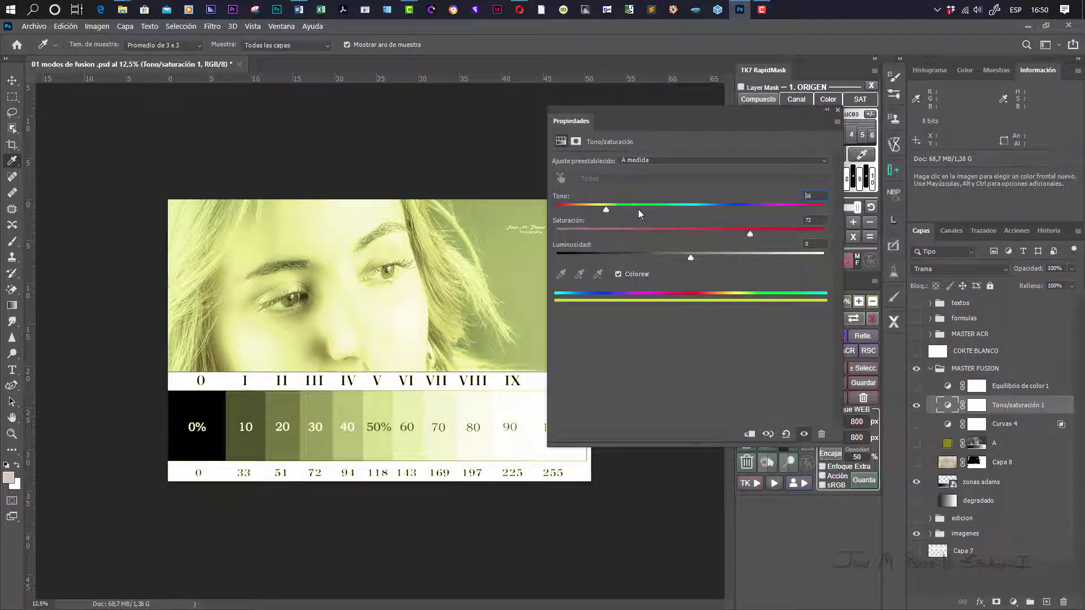
click(837, 109)
drag(1071, 269, 1034, 285)
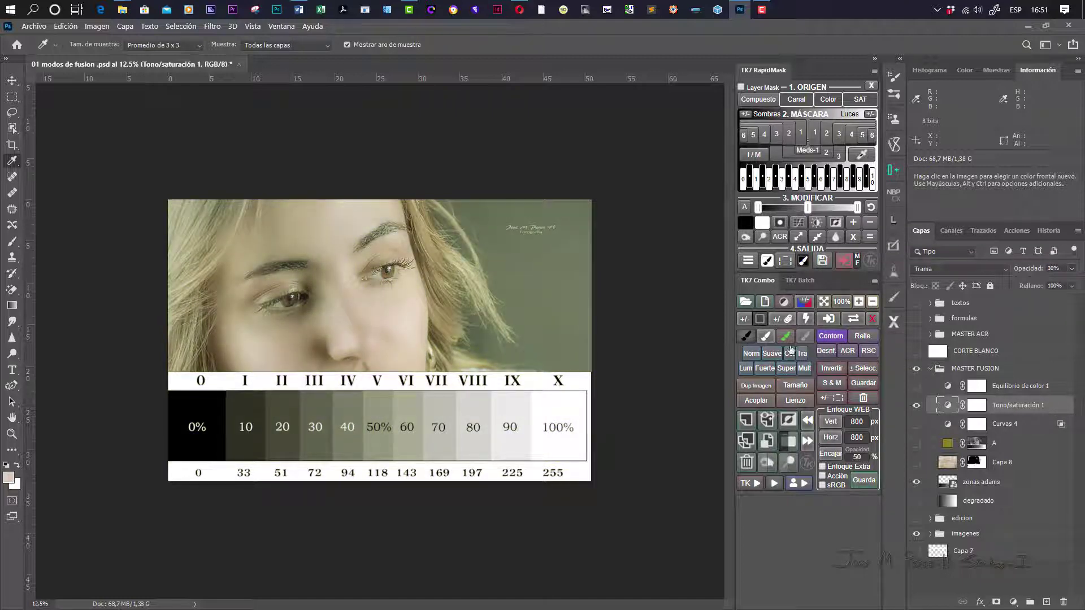
Try splitting Tono/saturación 1's underlying-layer Blend If shadow range to 106 / 193, and compare the portrait with the layer hidden and shown
key(F2)
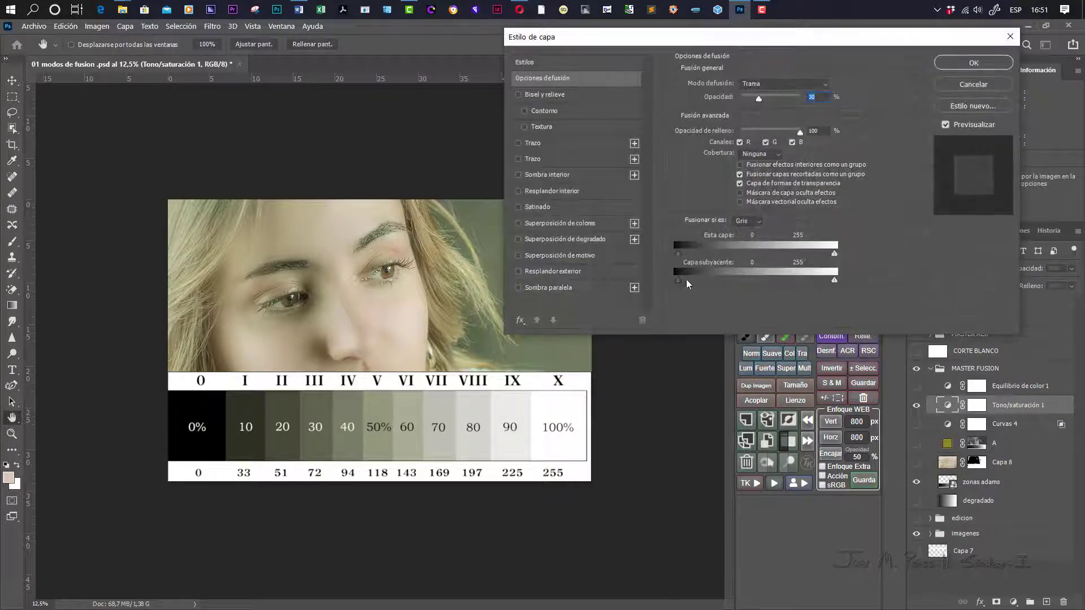
drag(677, 280, 796, 277)
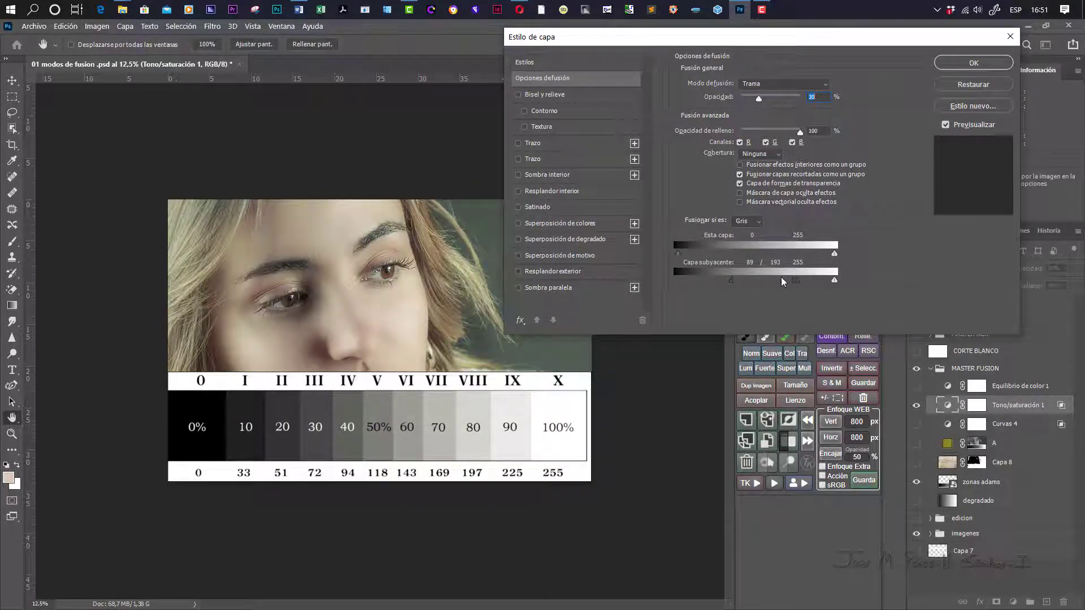
drag(730, 280, 743, 280)
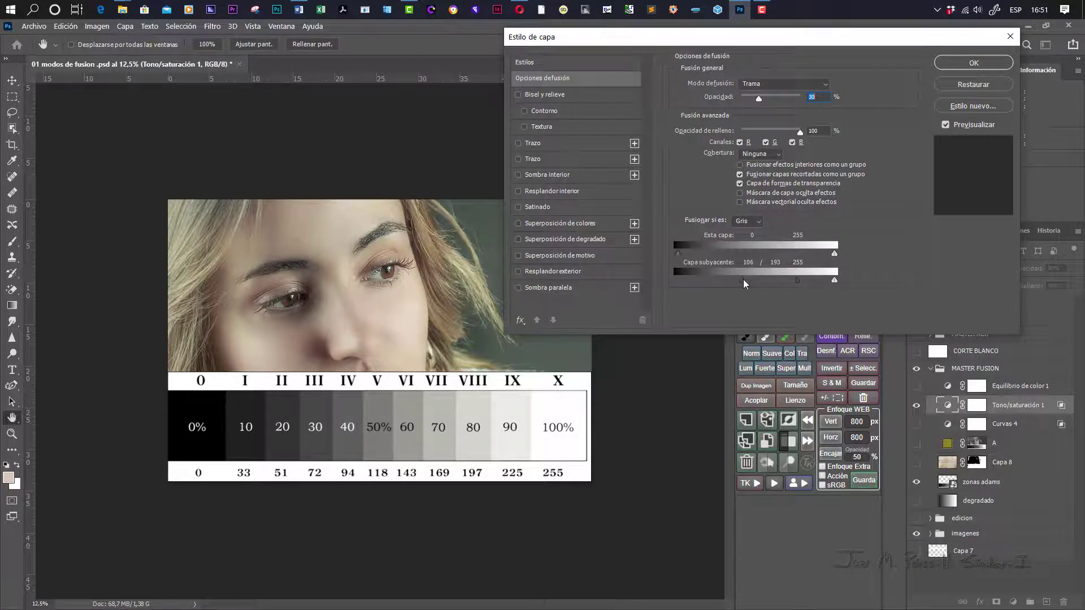
click(972, 62)
click(916, 407)
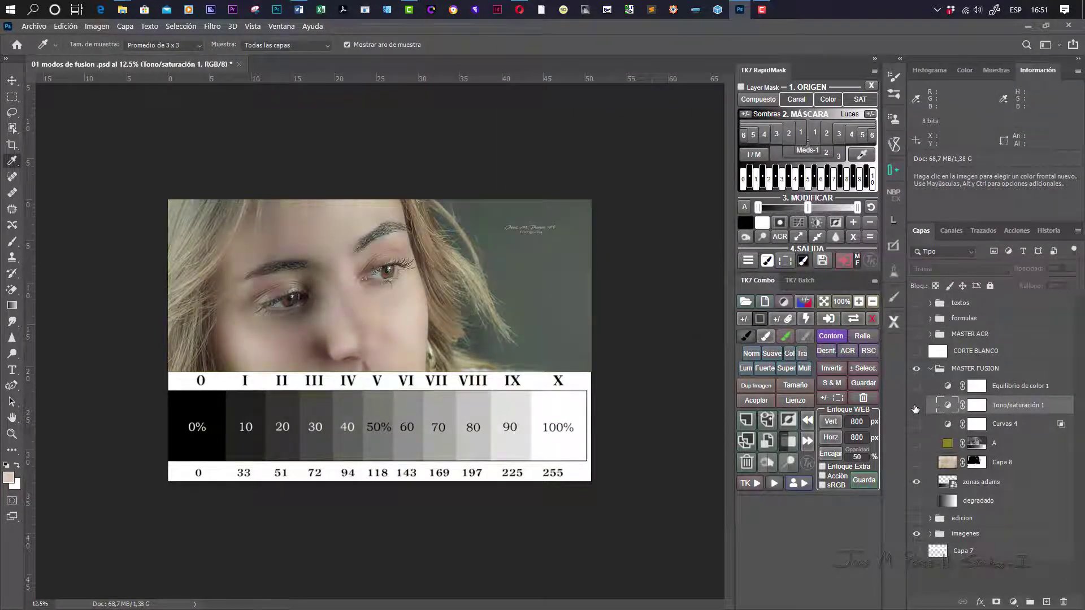
click(916, 407)
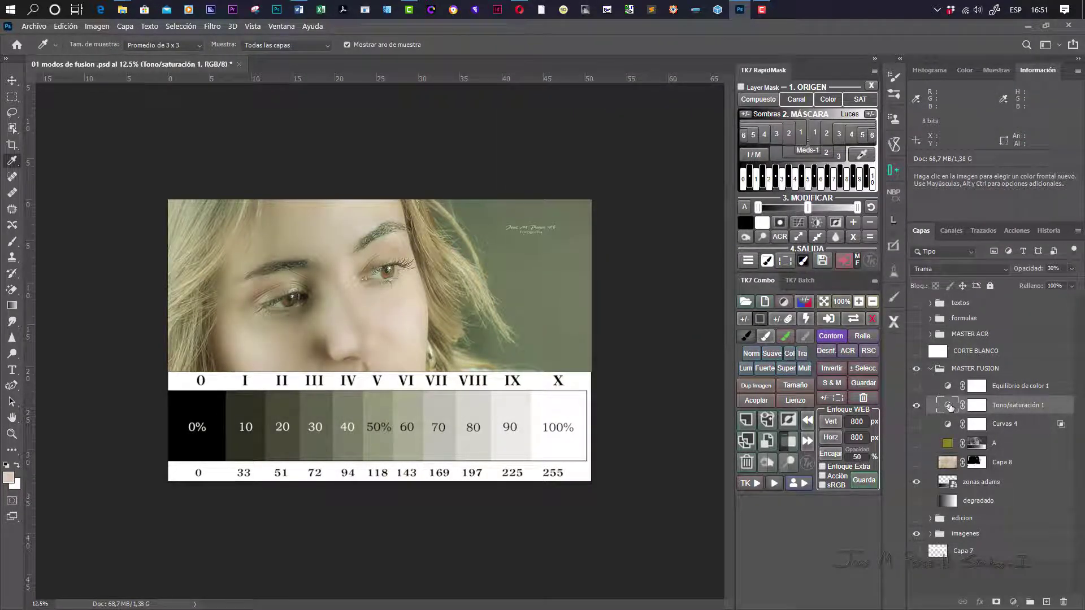
Turn off Colorear in Tono/saturación 1 and reset the adjustment to its default values
double_click(948, 405)
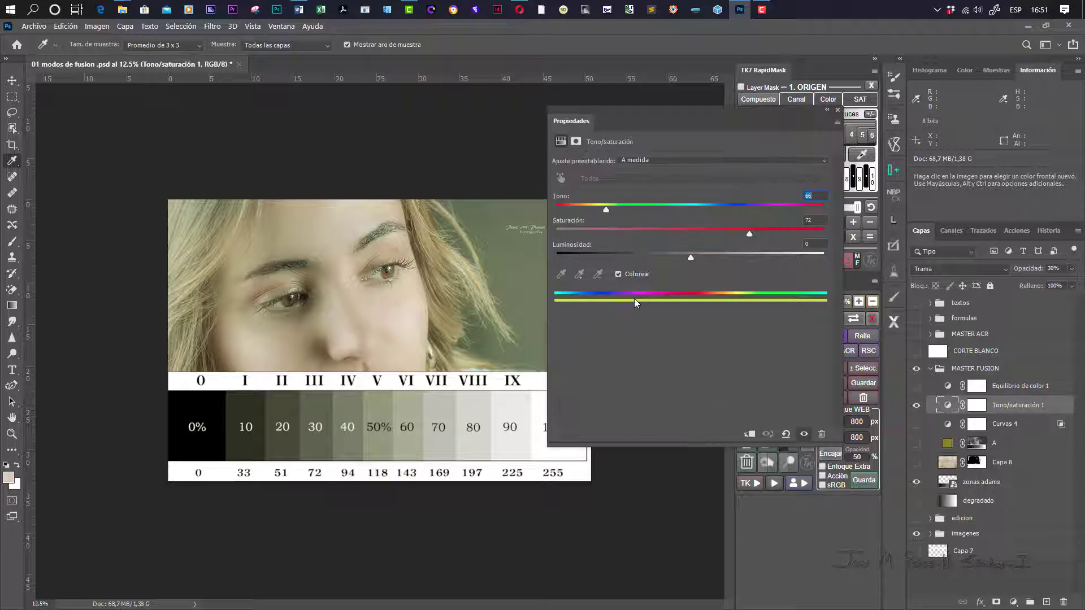
click(617, 274)
click(786, 435)
click(785, 435)
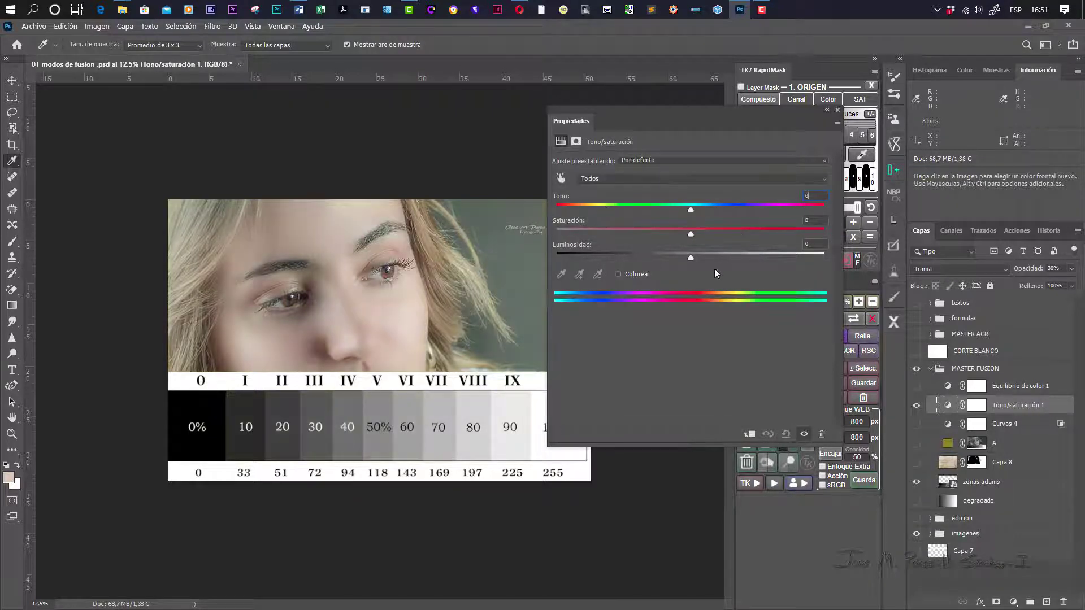
Try saturation +52 with luminosity +67 and then -100 on Tono/saturación 1, and compare the portrait with the layer hidden and shown
drag(690, 236, 760, 233)
mouse_move(769, 260)
mouse_down()
mouse_move(729, 259)
mouse_move(777, 259)
mouse_move(723, 260)
mouse_move(782, 259)
mouse_up()
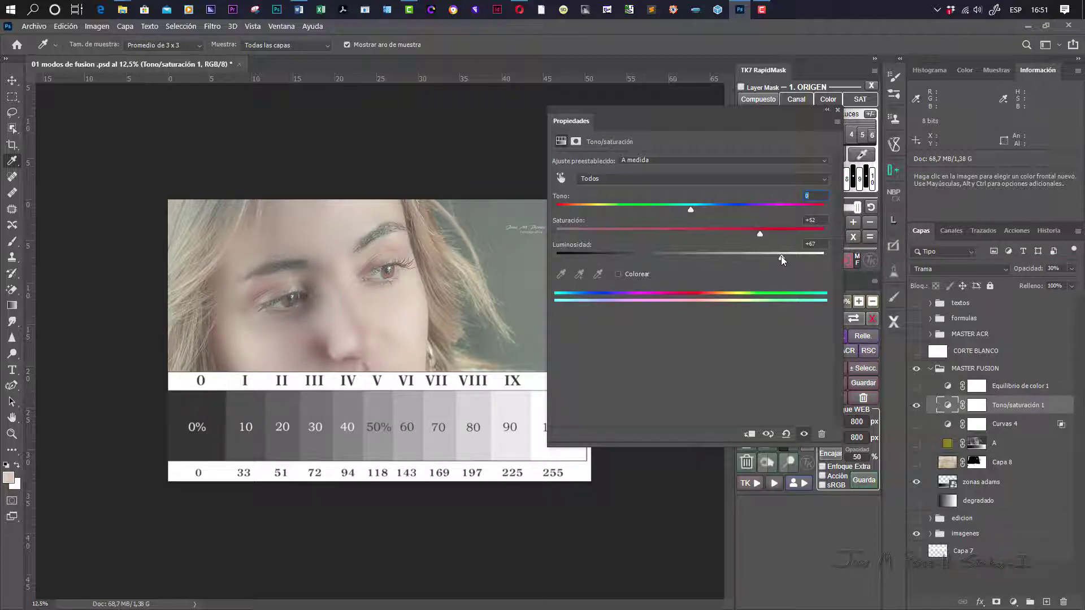
drag(780, 256, 540, 256)
click(916, 406)
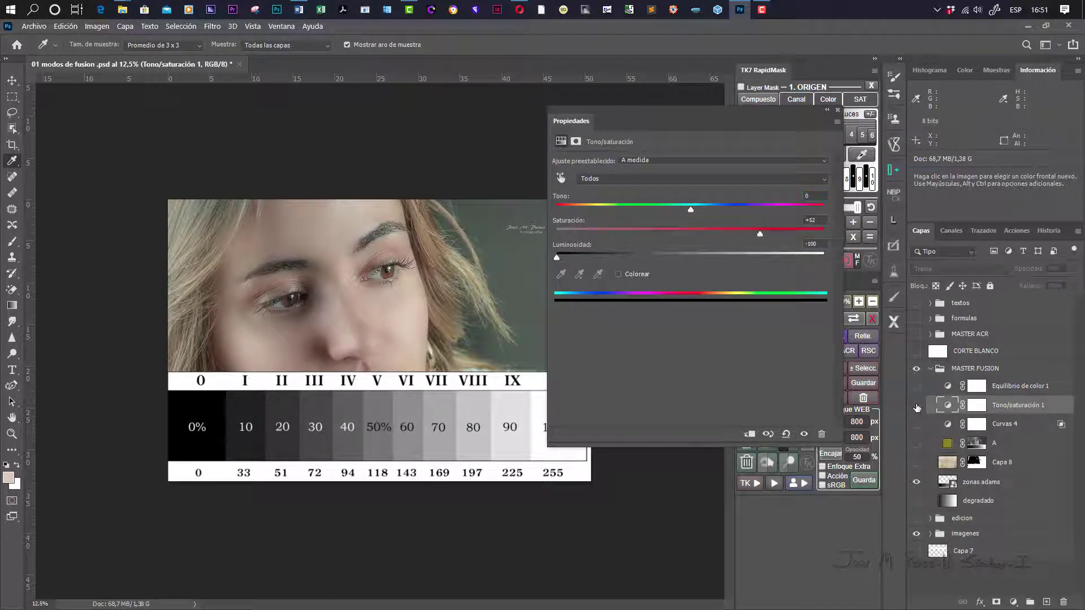
click(916, 405)
Try saturation -100 and then -49 on Tono/saturación 1, with luminosity -23 and hue -120
drag(560, 256, 538, 232)
drag(710, 256, 659, 259)
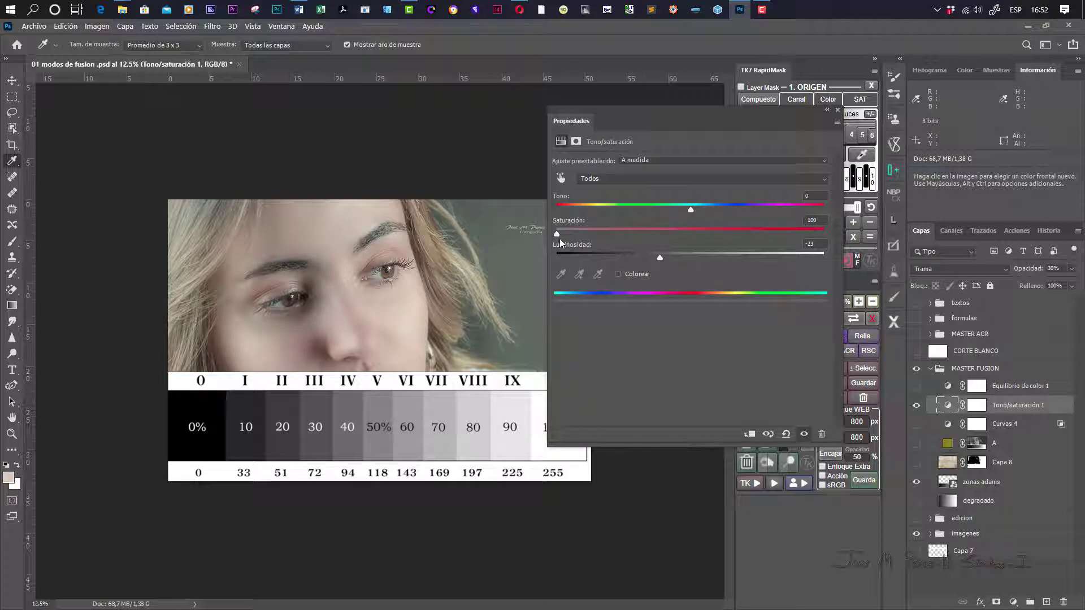
drag(557, 232, 624, 234)
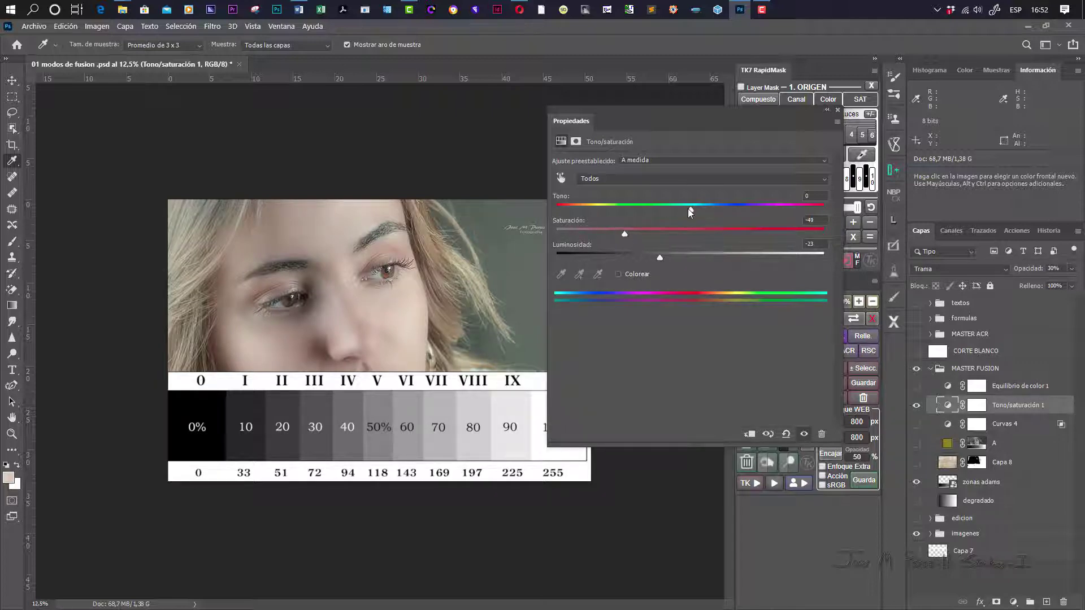
drag(689, 212, 589, 211)
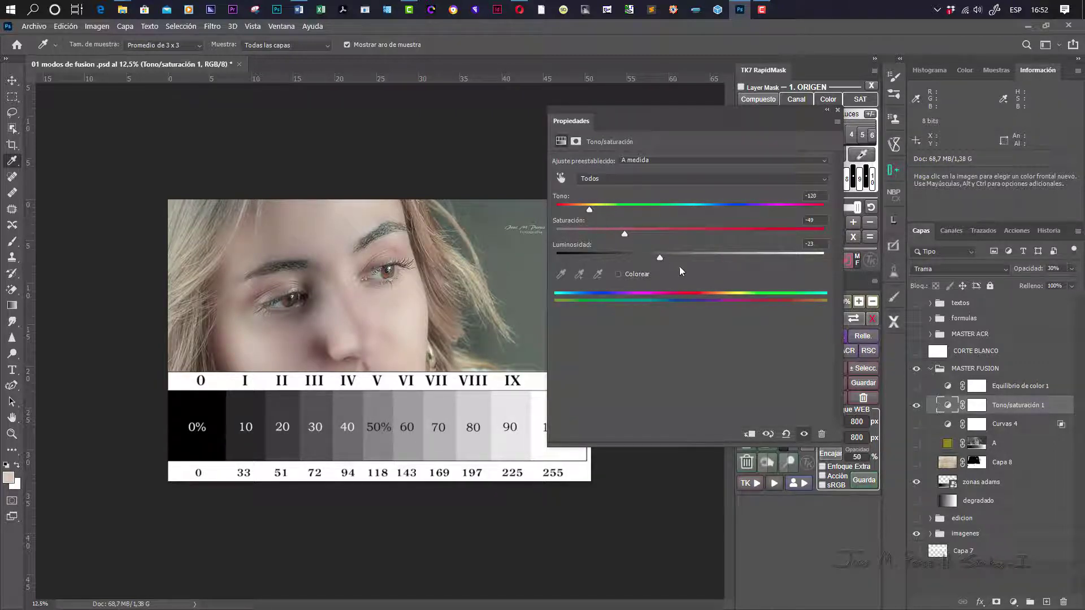
Adjust Tono/saturación 1 through stronger variations and settle on hue +10, saturation 0 and luminosity +15
drag(658, 259, 705, 260)
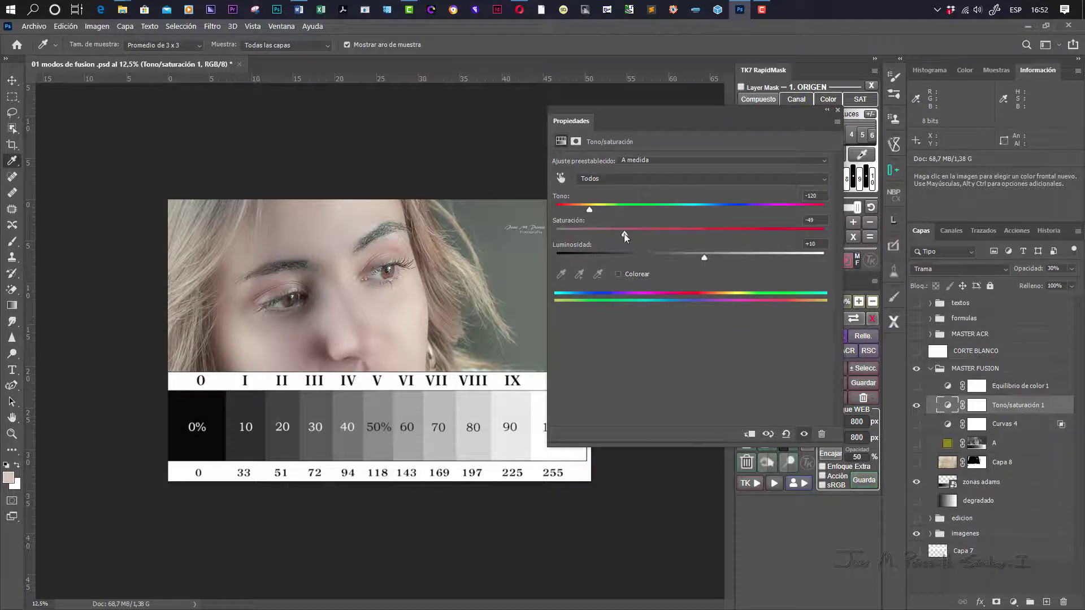
drag(623, 233, 750, 234)
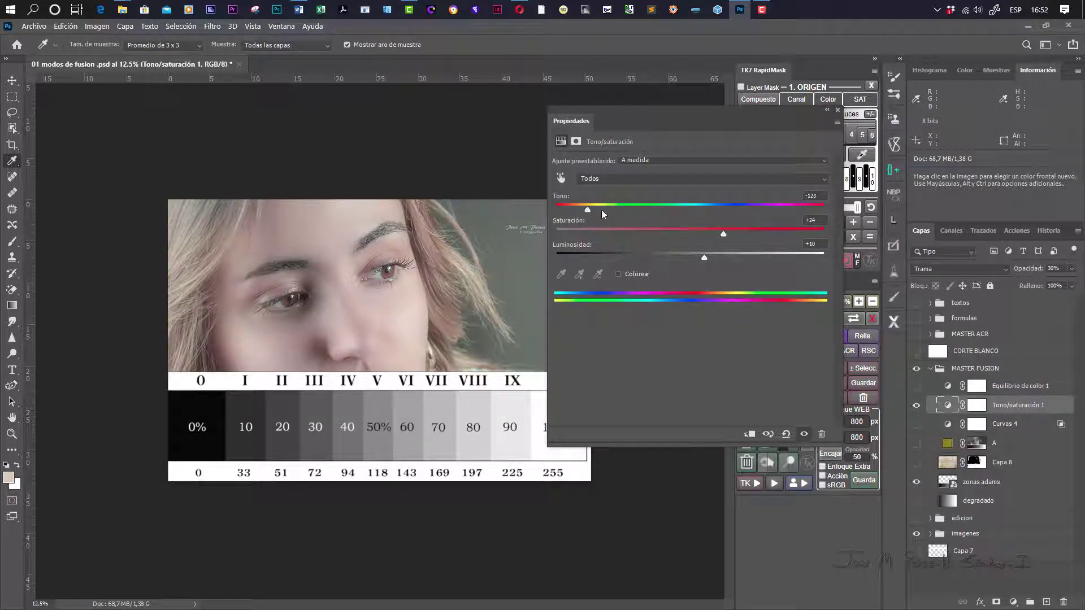
drag(602, 211, 691, 234)
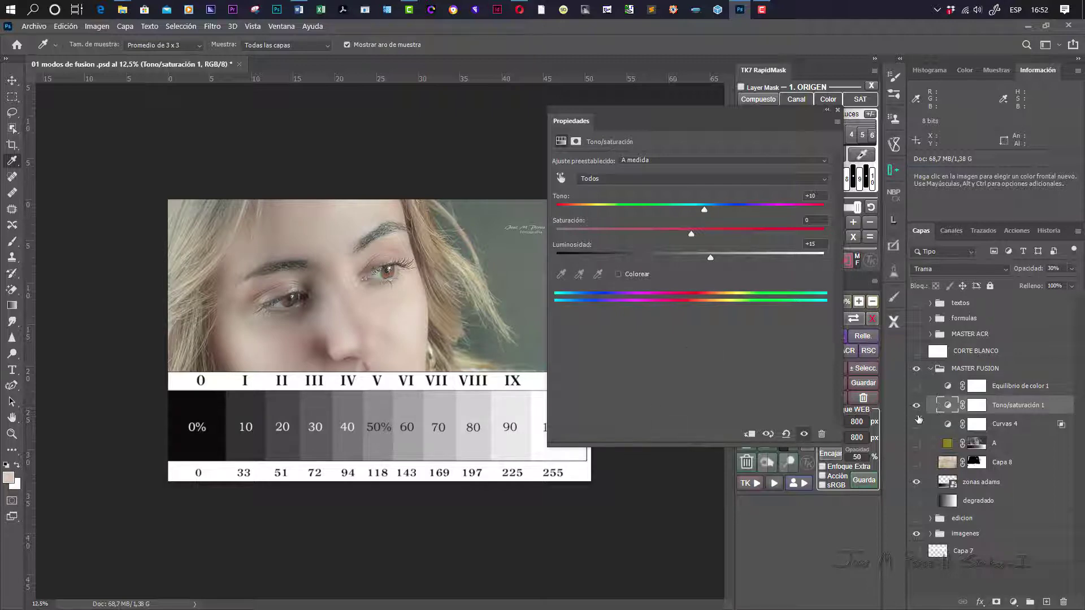
click(837, 110)
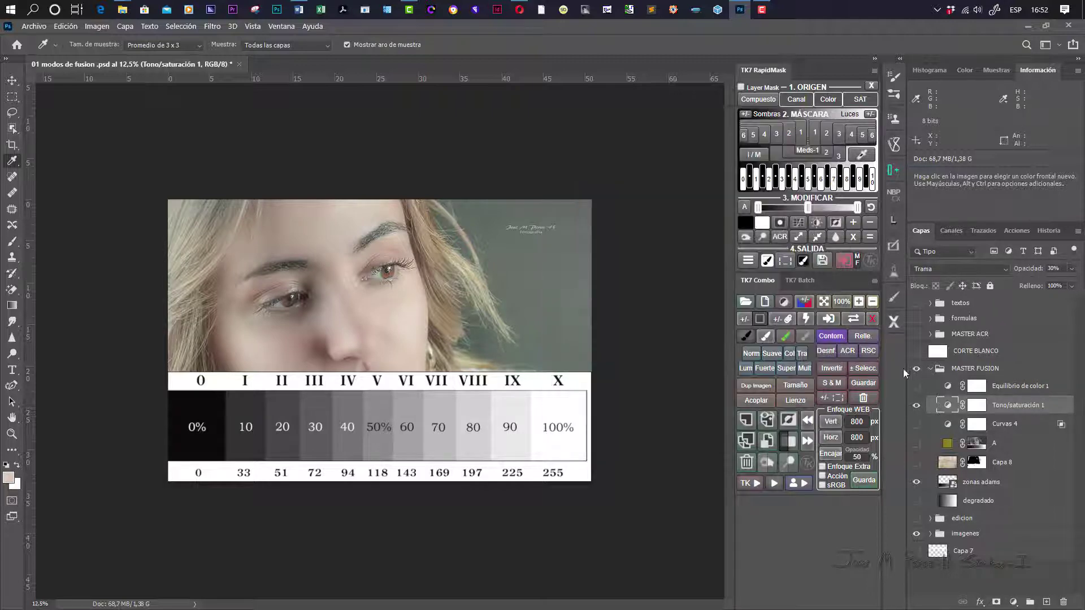
Hide Tono/saturación 1, then show and select Equilibrio de color 1 with its opacity raised to 100%
click(916, 405)
click(917, 386)
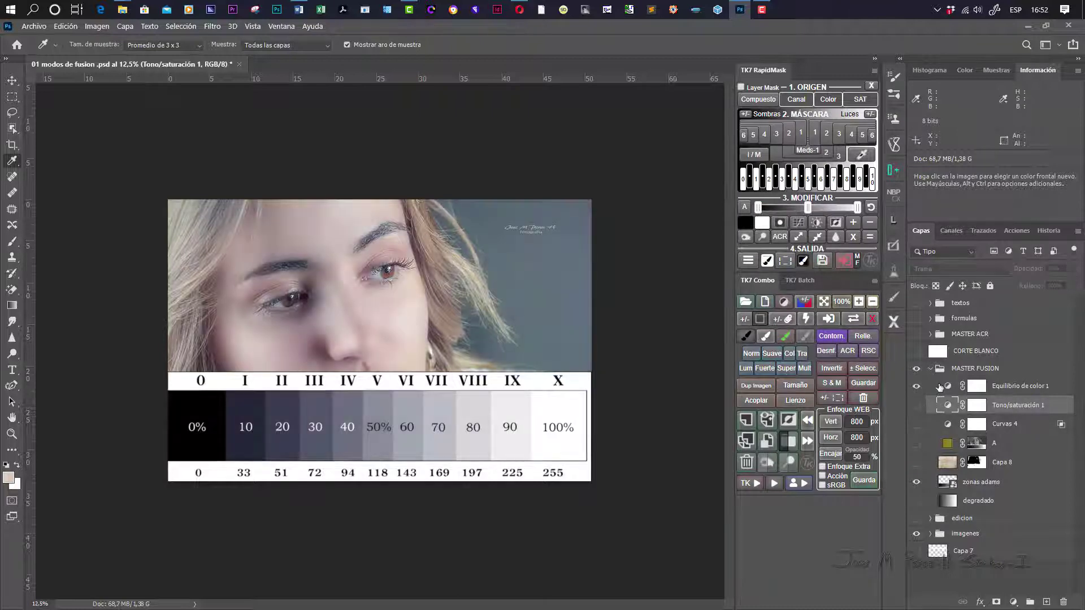
click(1056, 388)
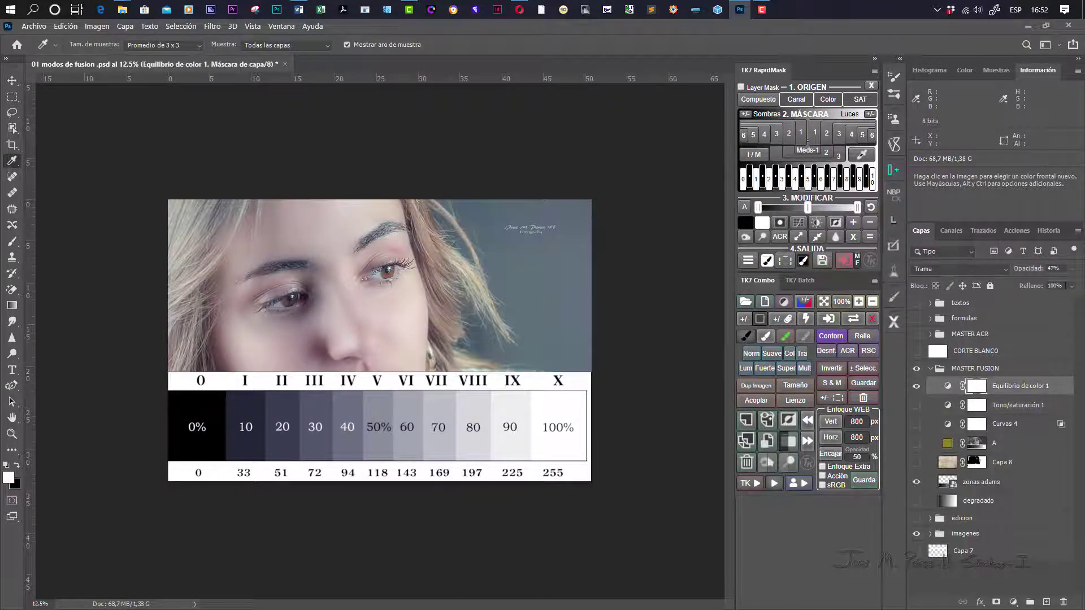
click(1071, 269)
drag(1046, 287, 1078, 285)
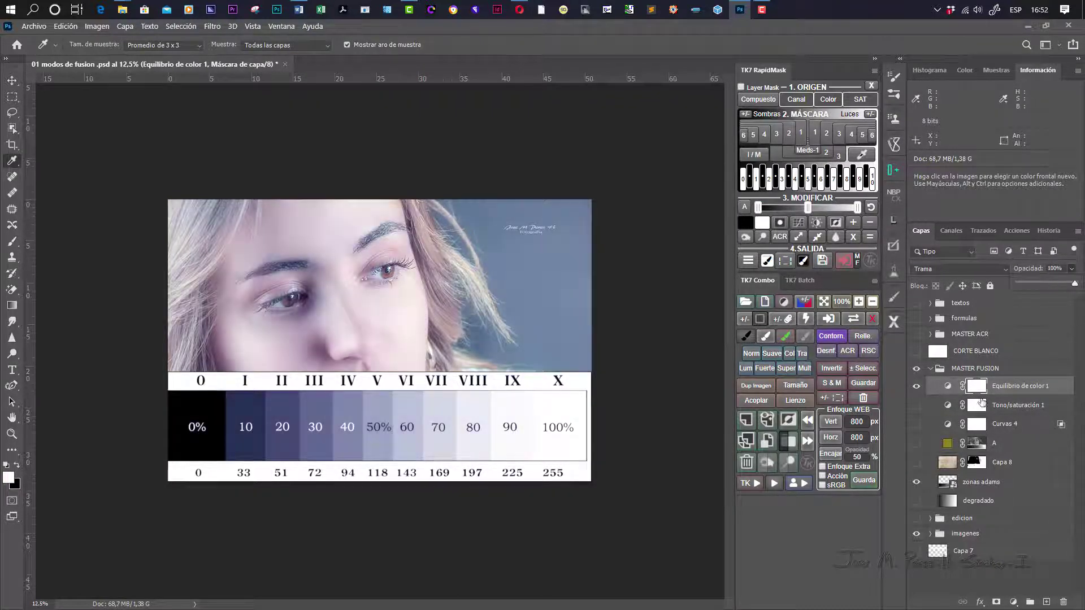
Reset Equilibrio de color 1 and set its midtones' yellow–blue balance to +86
double_click(947, 386)
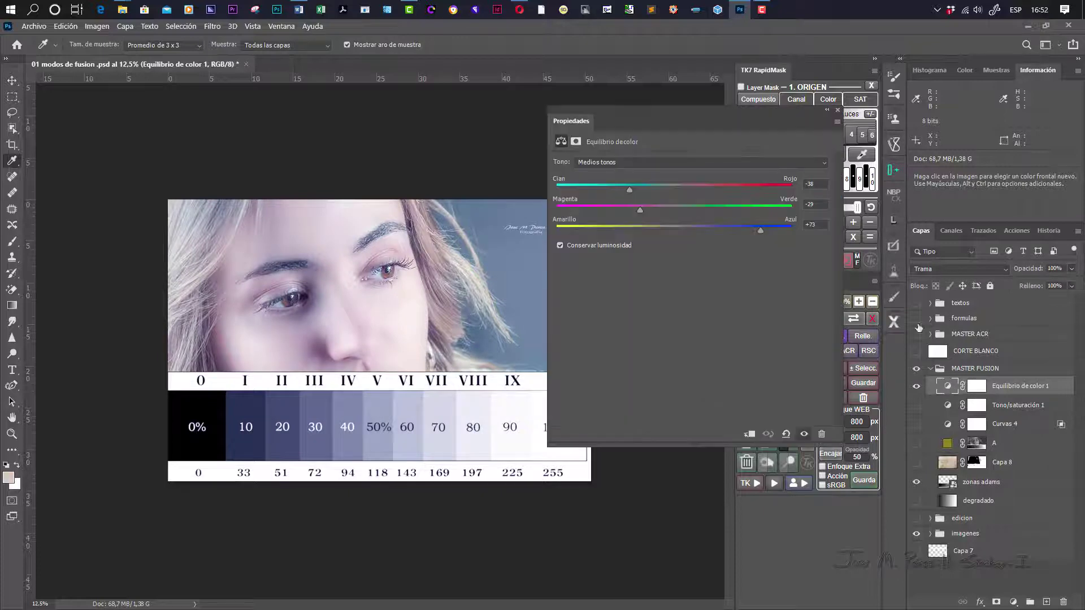
click(786, 432)
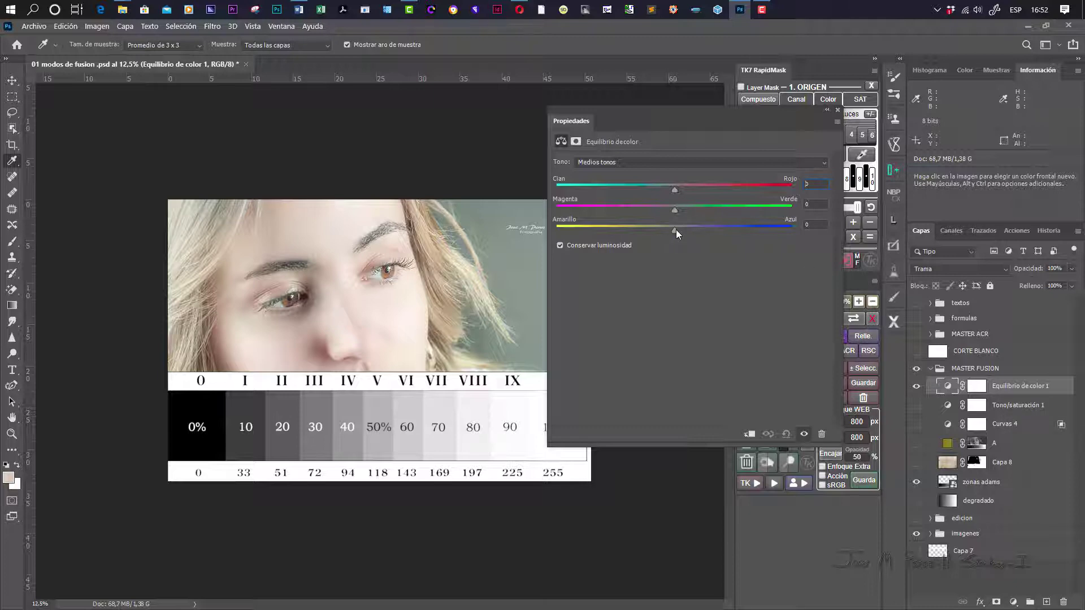
drag(676, 230, 777, 228)
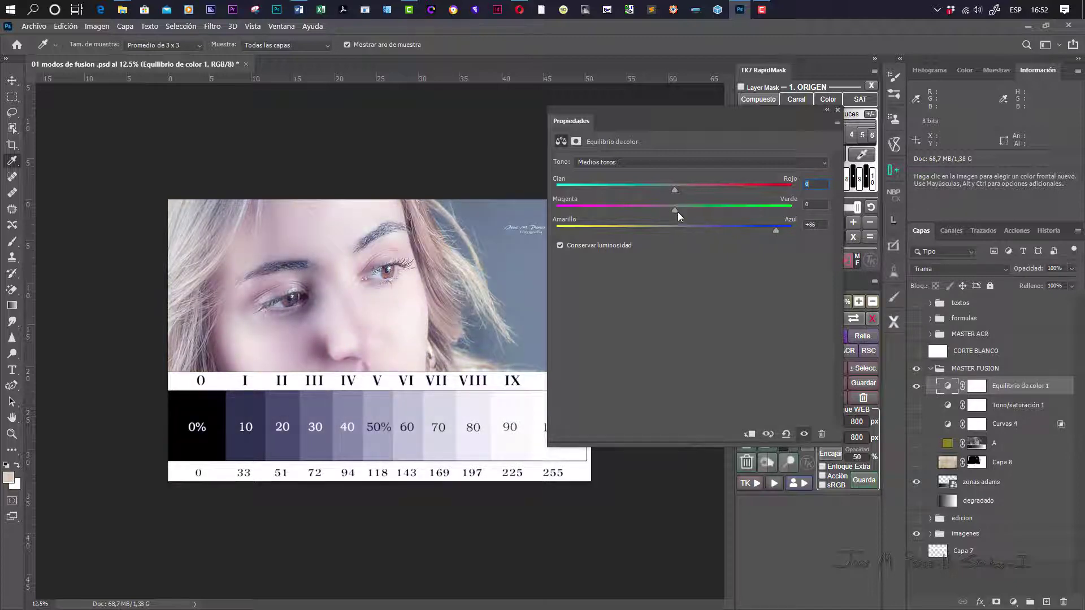
Shift the magenta–green balance of the Iluminaciones range in Equilibrio de color 1 toward green
click(636, 161)
click(625, 194)
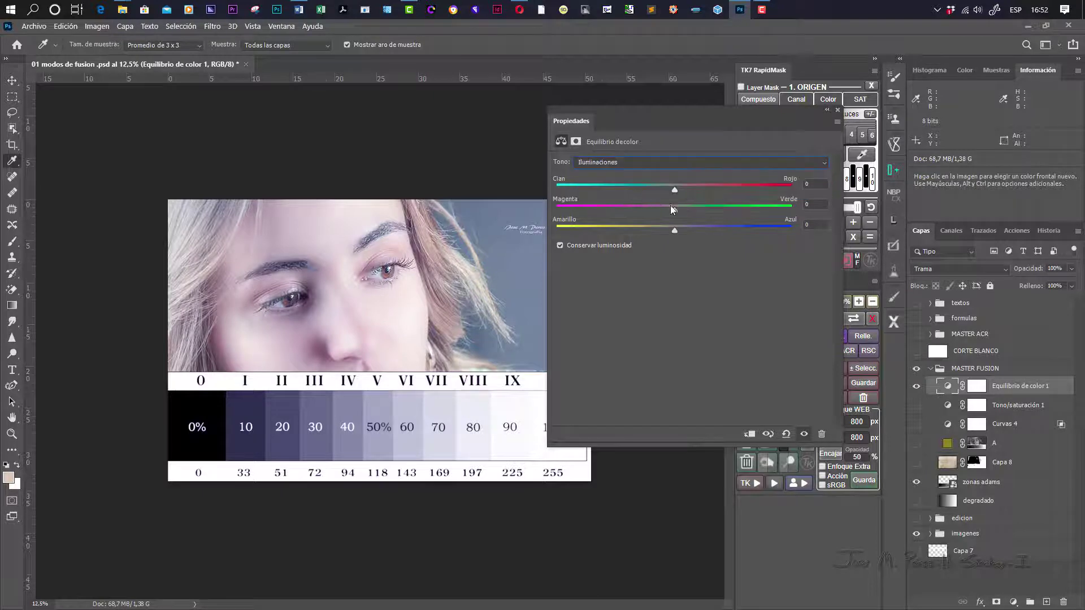
drag(674, 211, 731, 209)
click(837, 110)
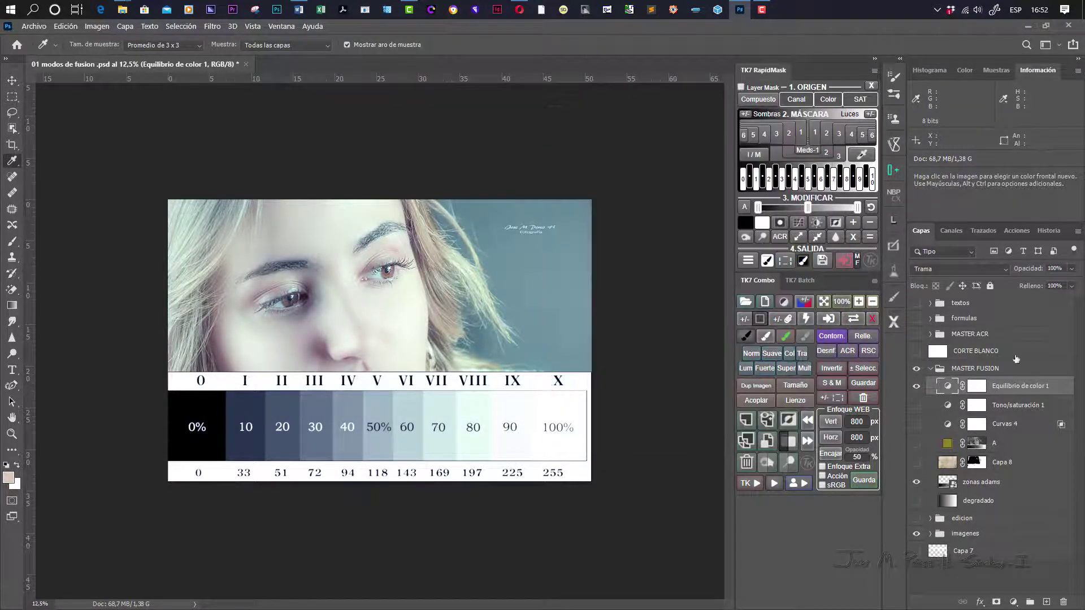
Lower Equilibrio de color 1's opacity to 41%, and preview the Multiplicar blending mode before keeping Trama
click(1071, 285)
drag(1076, 285, 1042, 284)
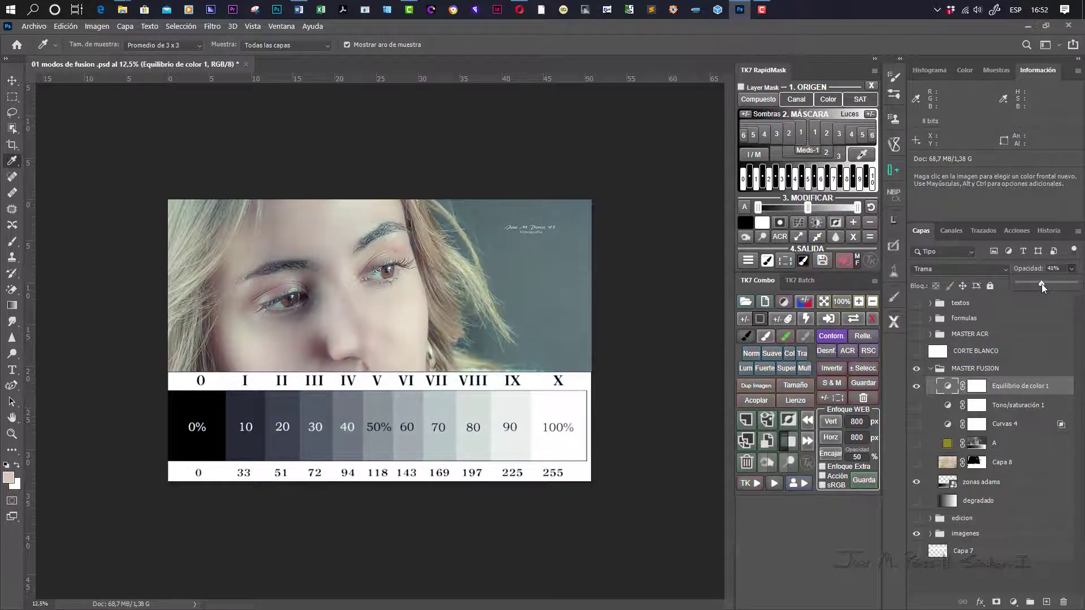
click(948, 270)
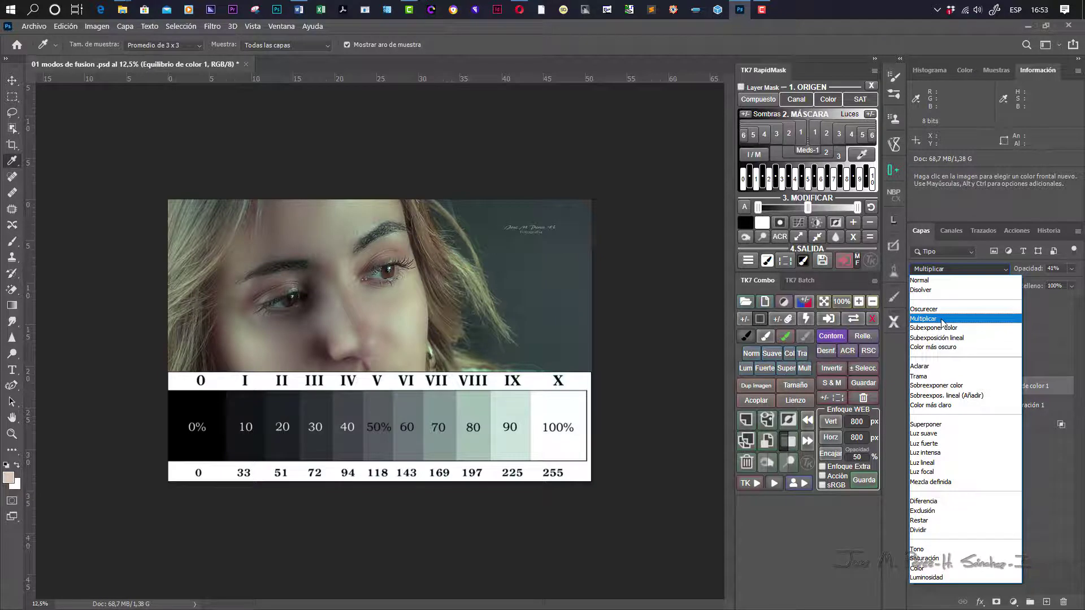
click(942, 377)
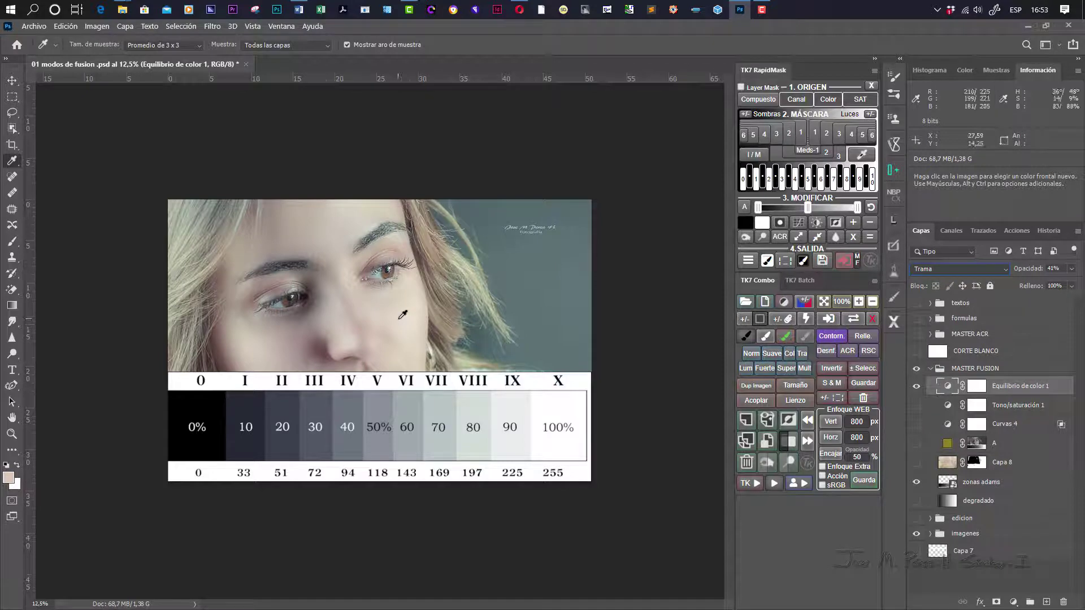